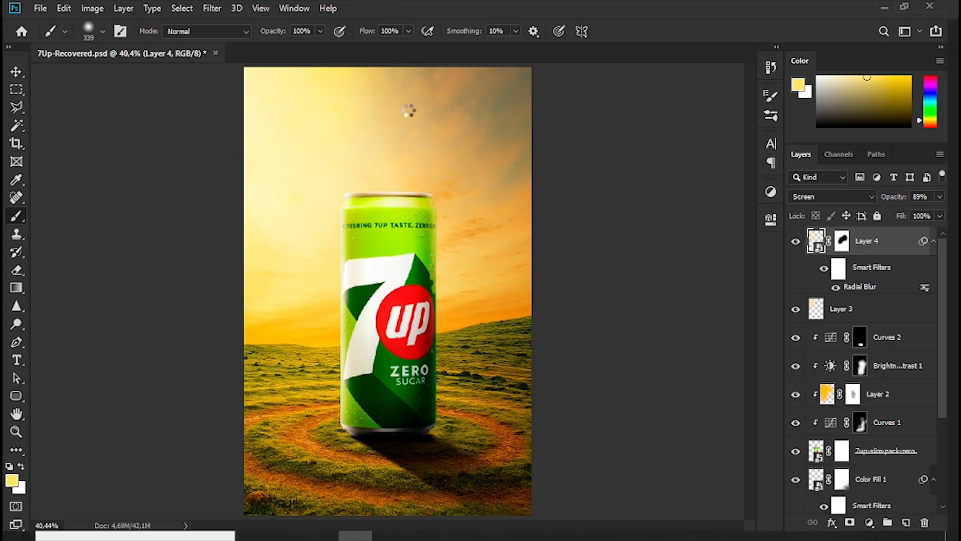
Copy the selected lemon slice onto its own layer and convert that layer to a smart object.
{"action": "scroll", "coordinate": [562, 283], "scroll_direction": "up", "scroll_amount": 3}
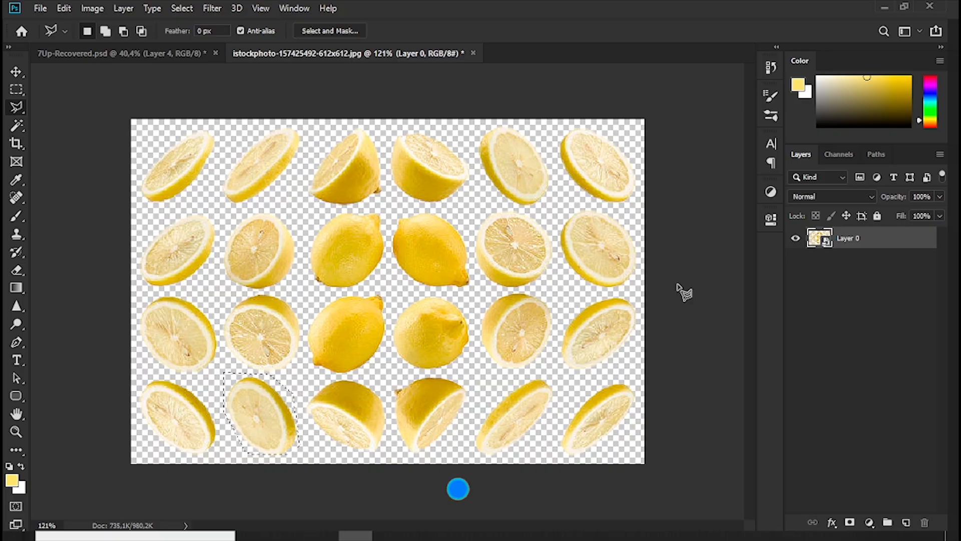
{"action": "key", "text": "ctrl+j"}
{"action": "right_click", "coordinate": [848, 239]}
{"action": "left_click", "coordinate": [741, 192]}
{"action": "right_click", "coordinate": [841, 240]}
{"action": "left_click", "coordinate": [736, 286]}
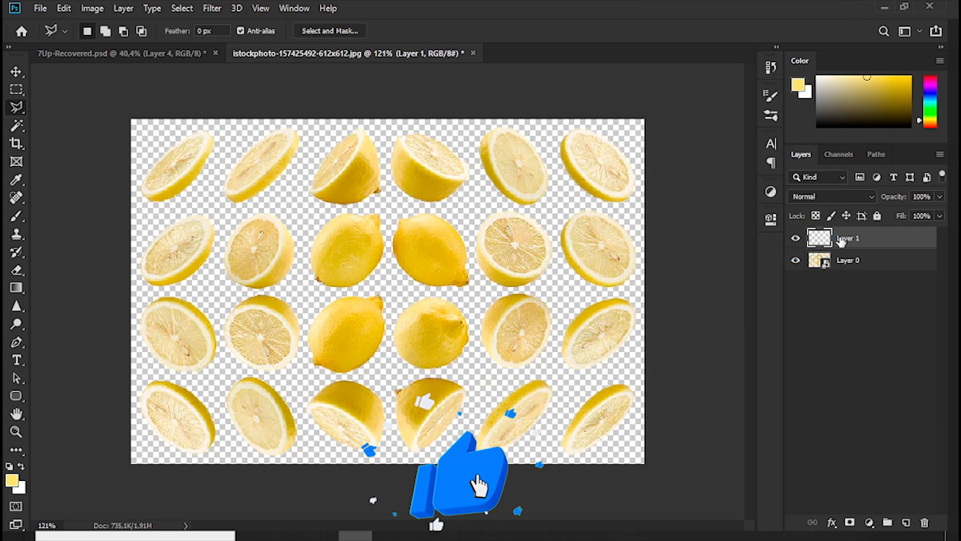
{"action": "right_click", "coordinate": [846, 239]}
{"action": "left_click", "coordinate": [731, 189]}
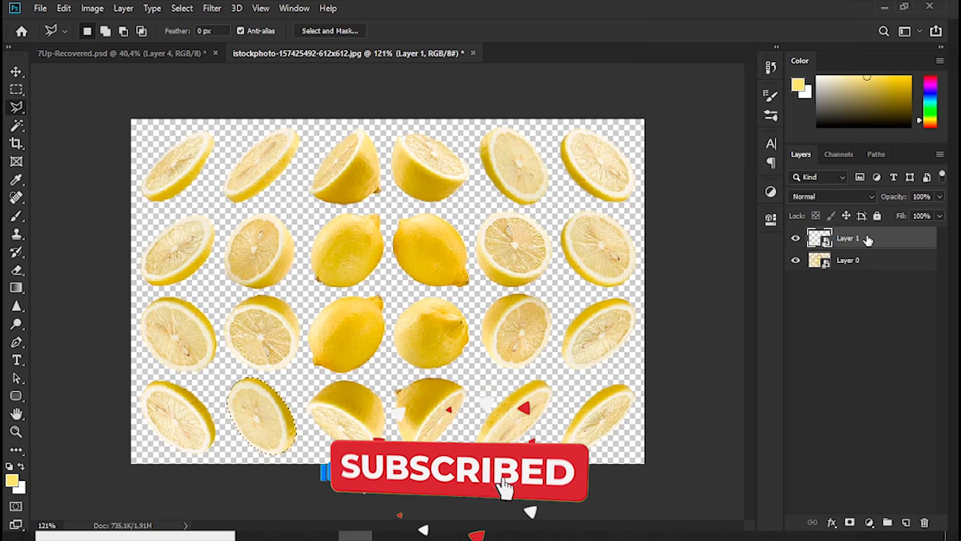
Rasterize the lemon slice's smart object layer.
{"action": "right_click", "coordinate": [821, 241]}
{"action": "right_click", "coordinate": [867, 239]}
{"action": "left_click", "coordinate": [787, 254]}
Bring the lemon slice into the 7Up composition and transform it to sit at the can's right edge.
{"action": "left_click_drag", "start_coordinate": [847, 238], "coordinate": [362, 283]}
{"action": "key", "text": "v"}
{"action": "scroll", "coordinate": [374, 331], "scroll_direction": "up", "scroll_amount": 3}
{"action": "key", "text": "ctrl+t"}
{"action": "left_click_drag", "start_coordinate": [436, 326], "coordinate": [499, 306]}
{"action": "scroll", "coordinate": [499, 305], "scroll_direction": "down", "scroll_amount": 5}
{"action": "left_click", "coordinate": [667, 31]}
Duplicate the lemon slice to the can's lower left, rotate it, and raise the slice on the can's right side.
{"action": "left_click_drag", "start_coordinate": [432, 303], "coordinate": [256, 278]}
{"action": "key", "text": "ctrl+t"}
{"action": "left_click_drag", "start_coordinate": [340, 383], "coordinate": [352, 374]}
{"action": "key", "text": "Return"}
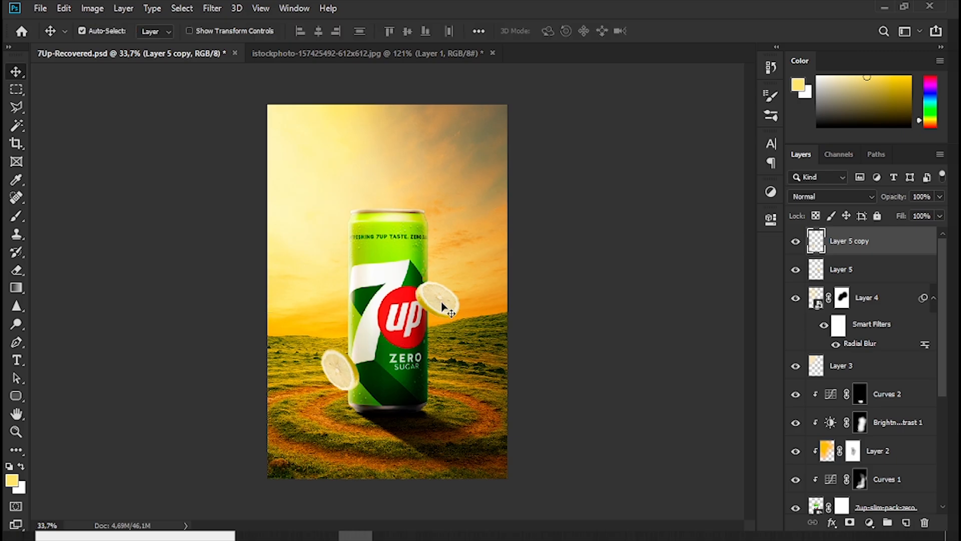
{"action": "left_click_drag", "start_coordinate": [440, 301], "coordinate": [442, 262]}
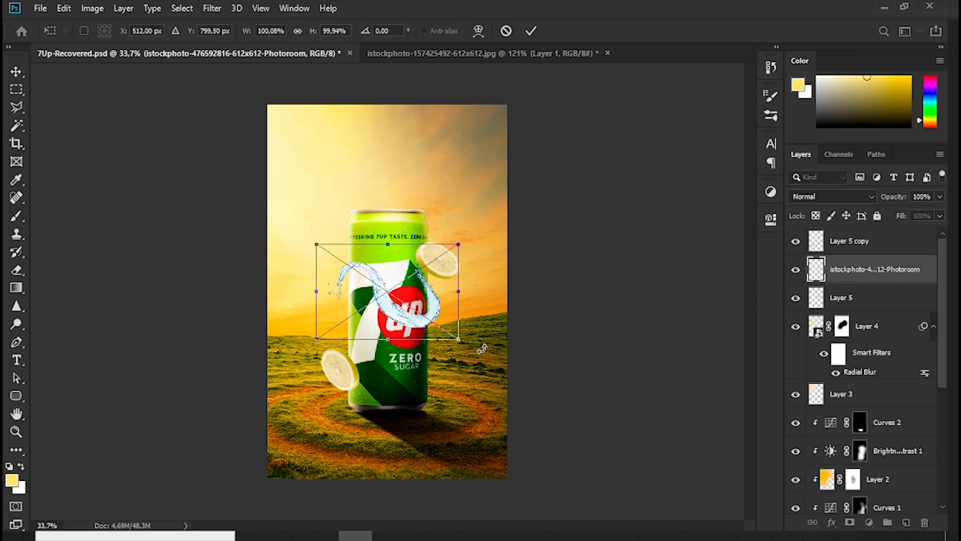
Try rotating and resizing the placed water splash image around the can.
{"action": "left_click_drag", "start_coordinate": [483, 347], "coordinate": [493, 204]}
{"action": "mouse_move", "coordinate": [456, 242]}
{"action": "left_mouse_down"}
{"action": "mouse_move", "coordinate": [480, 221]}
{"action": "mouse_move", "coordinate": [465, 201]}
{"action": "mouse_move", "coordinate": [436, 205]}
{"action": "left_mouse_up"}
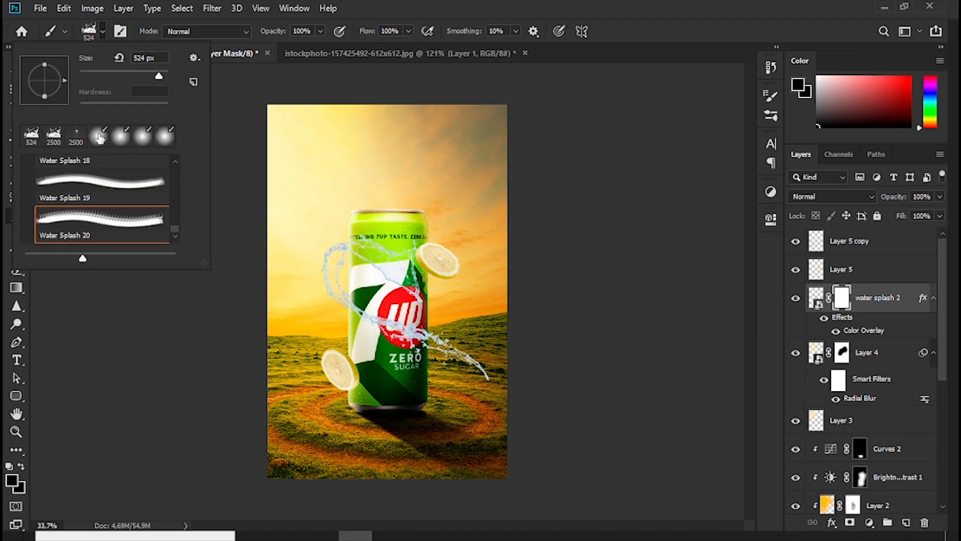
Choose a soft round brush and load the outline of the 7up can layer as a selection.
{"action": "double_click", "coordinate": [100, 137]}
{"action": "scroll", "coordinate": [406, 288], "scroll_direction": "up", "scroll_amount": 3}
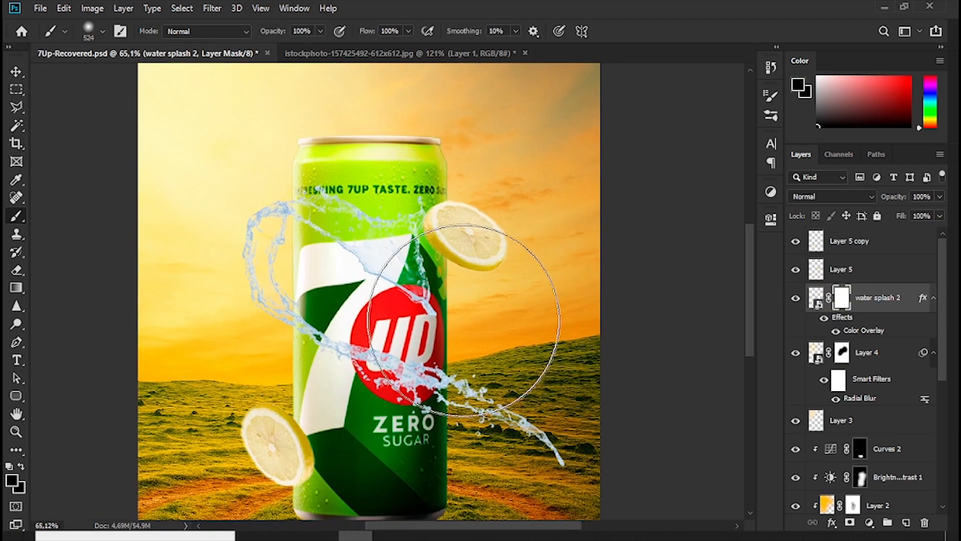
{"action": "scroll", "coordinate": [465, 326], "scroll_direction": "down", "scroll_amount": 3}
{"action": "key", "text": "v"}
{"action": "left_click", "coordinate": [415, 340]}
{"action": "scroll", "coordinate": [816, 414], "scroll_direction": "down", "scroll_amount": 5}
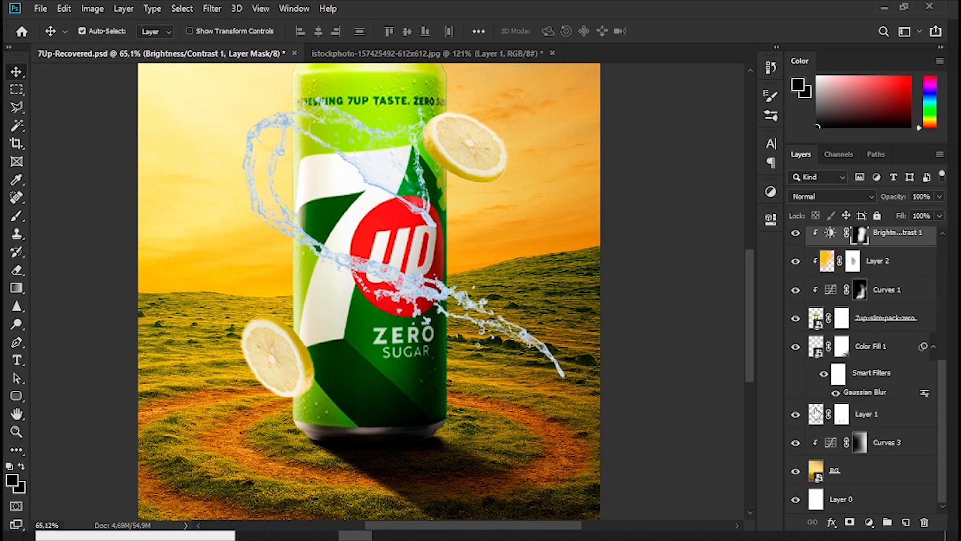
{"action": "left_click", "coordinate": [816, 318], "text": "ctrl"}
{"action": "scroll", "coordinate": [851, 351], "scroll_direction": "up", "scroll_amount": 5}
Paint black on the water splash 2 mask inside the can selection to hide the lower splash strand across the logo.
{"action": "left_click", "coordinate": [842, 297]}
{"action": "key", "text": "b"}
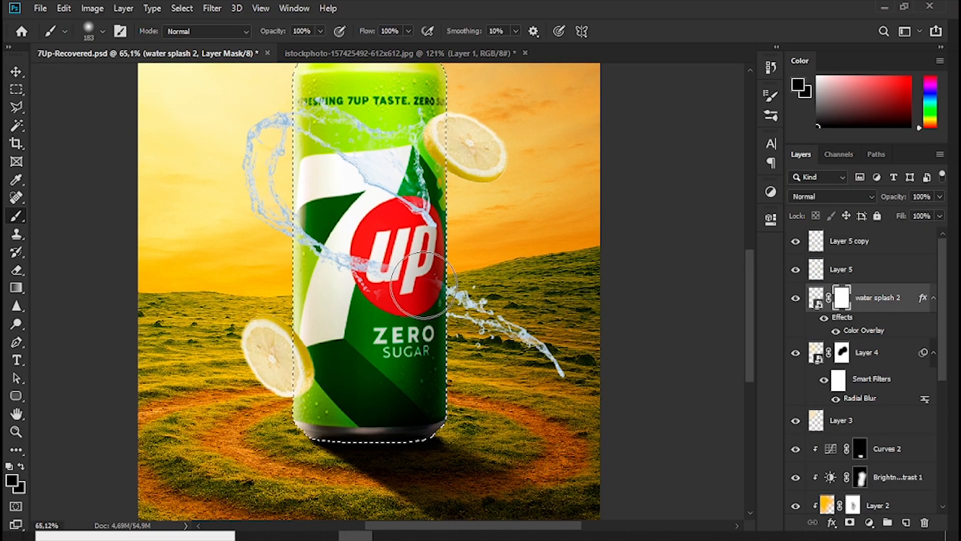
{"action": "key", "text": "bracketright"}
{"action": "key", "text": "bracketright"}
{"action": "key", "text": "bracketright"}
{"action": "key", "text": "bracketright"}
{"action": "left_click_drag", "start_coordinate": [432, 286], "coordinate": [310, 250]}
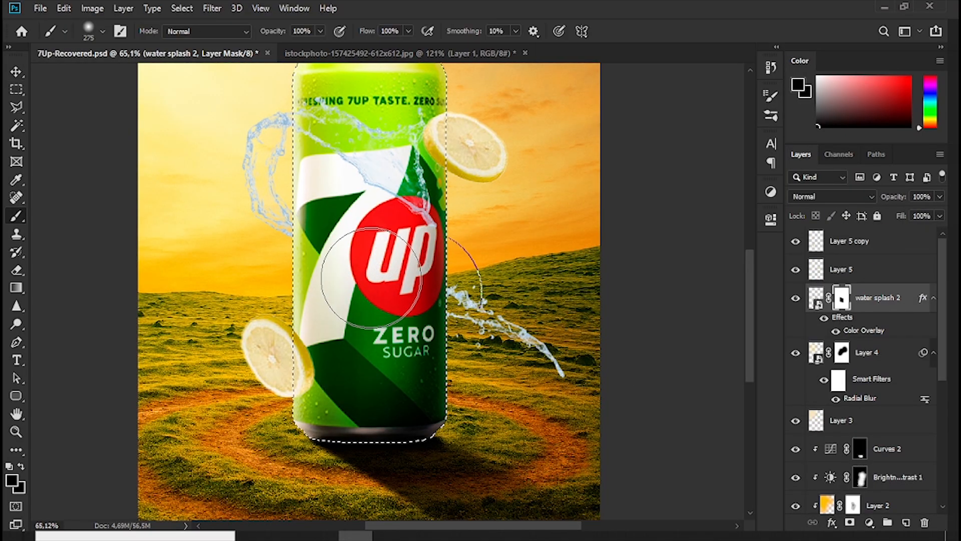
Set the foreground color to white and stamp a water splash behind the can's left side on Layer 6.
{"action": "left_click", "coordinate": [12, 480]}
{"action": "left_click_drag", "start_coordinate": [593, 296], "coordinate": [493, 215]}
{"action": "key", "text": "Return"}
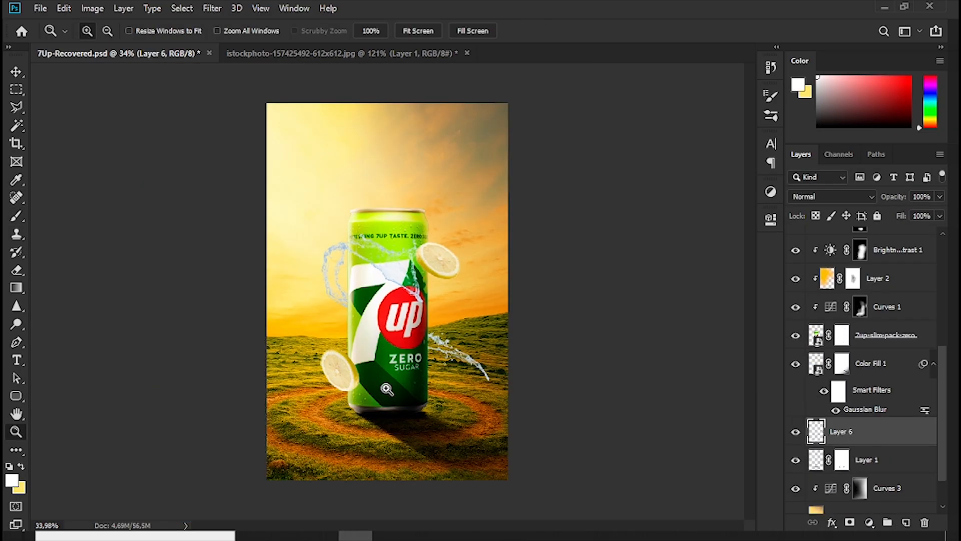
{"action": "key", "text": "b"}
{"action": "left_click", "coordinate": [345, 299]}
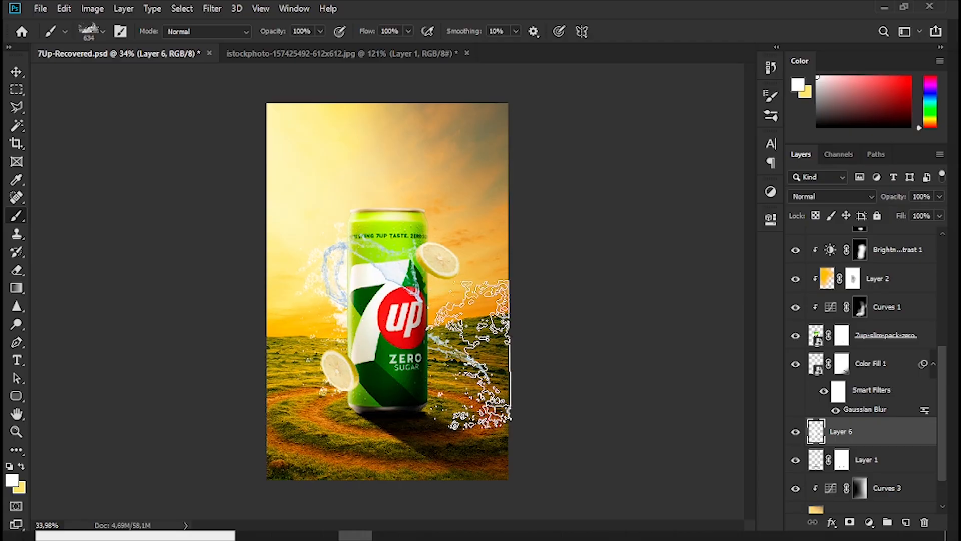
Adjust the angle of the water splash brush tip in the brush settings for stamping on the can's right side.
{"action": "left_click", "coordinate": [771, 116]}
{"action": "left_click", "coordinate": [770, 95]}
{"action": "mouse_move", "coordinate": [715, 246]}
{"action": "left_mouse_down"}
{"action": "mouse_move", "coordinate": [697, 231]}
{"action": "mouse_move", "coordinate": [695, 270]}
{"action": "left_mouse_up"}
{"action": "left_click", "coordinate": [731, 90]}
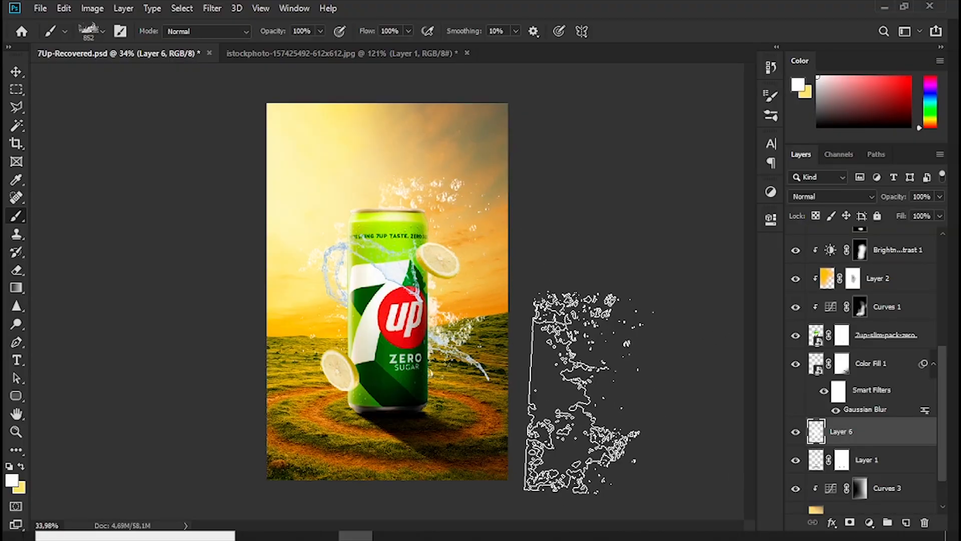
Apply a Color Overlay to Layer 6 in pale blue eaf2fc at 81% opacity.
{"action": "double_click", "coordinate": [896, 443]}
{"action": "left_click", "coordinate": [582, 288]}
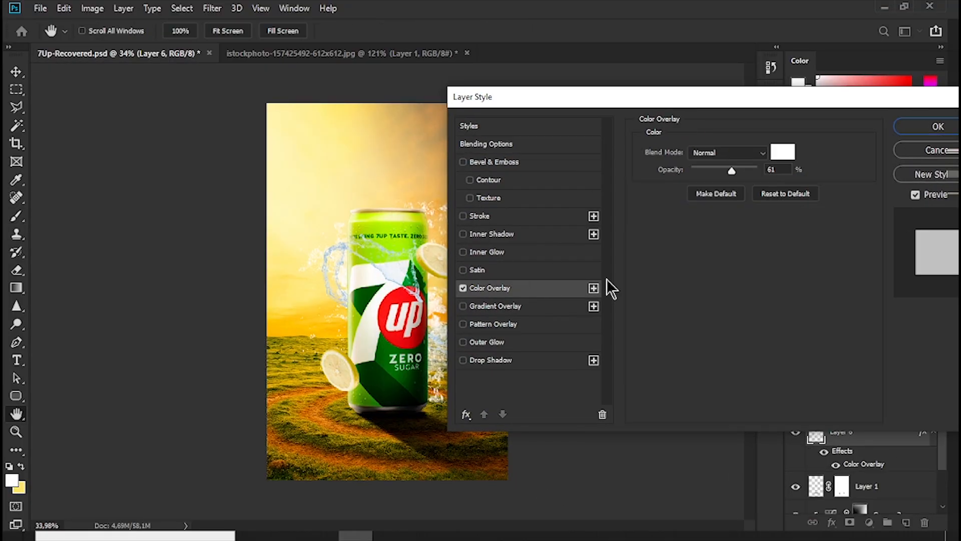
{"action": "left_click", "coordinate": [782, 152]}
{"action": "type", "text": "cddcef"}
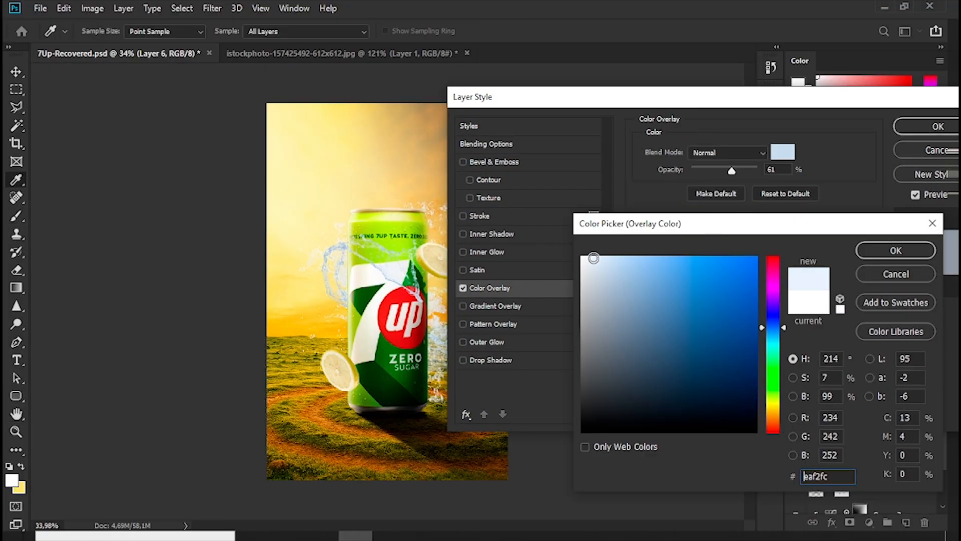
{"action": "key", "text": "Return"}
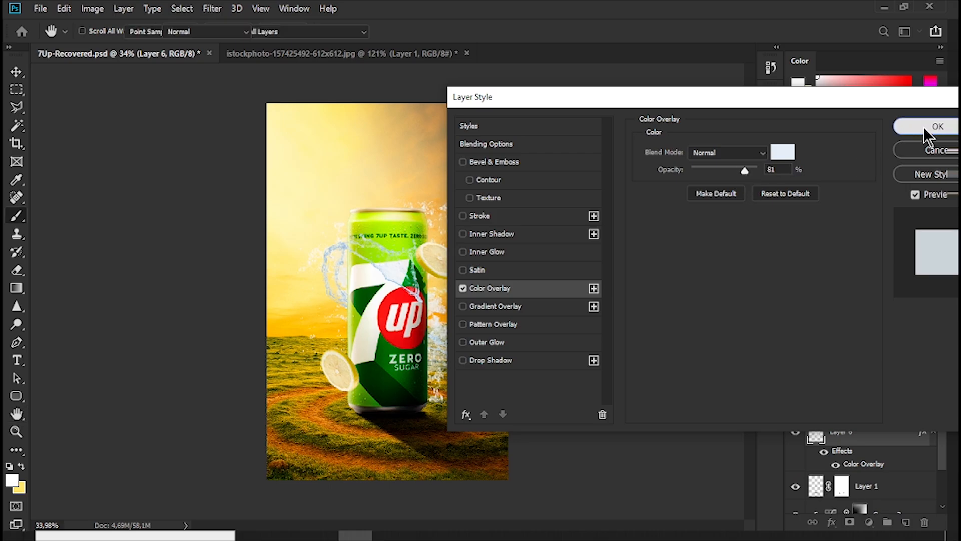
{"action": "left_click", "coordinate": [924, 129]}
{"action": "left_click", "coordinate": [470, 325], "text": "ctrl"}
{"action": "double_click", "coordinate": [849, 274]}
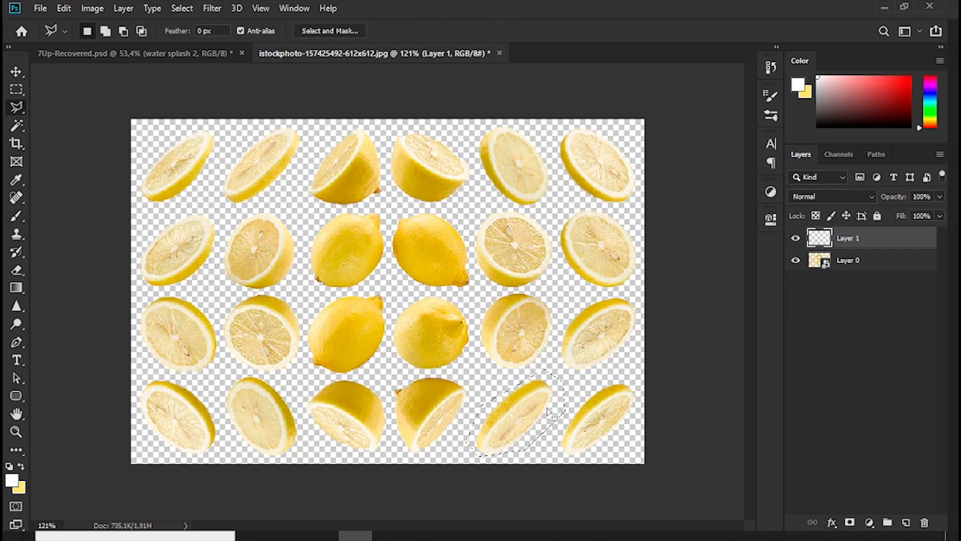
Copy the selected tilted lemon slice from Layer 0 to its own layer and bring it into the 7Up composition.
{"action": "key", "text": "ctrl+j"}
{"action": "left_click", "coordinate": [476, 210]}
{"action": "left_click", "coordinate": [851, 260]}
{"action": "key", "text": "ctrl+j"}
{"action": "left_click_drag", "start_coordinate": [163, 52], "coordinate": [425, 291]}
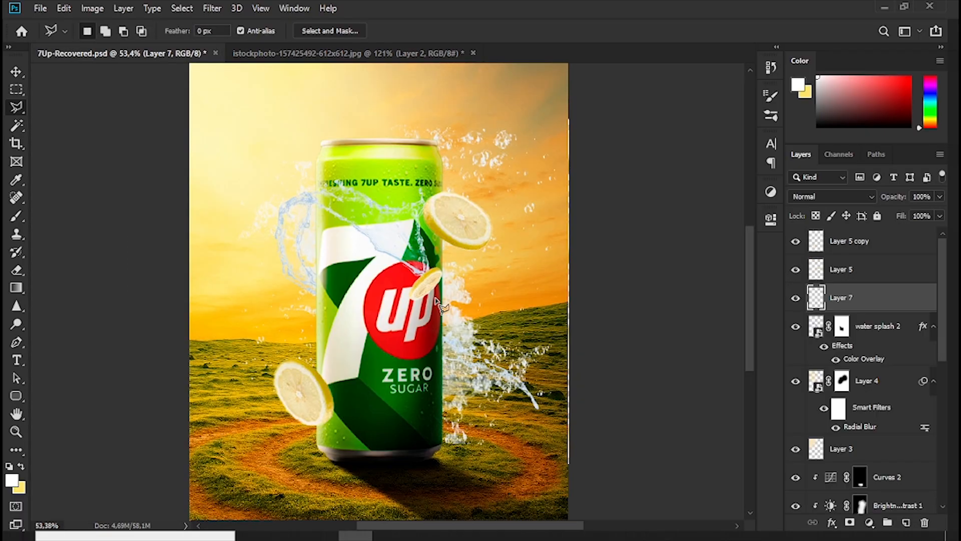
Scale the new slice to about 70% beside the can's right edge and place an enlarged, rotated copy by the left splash.
{"action": "key", "text": "ctrl+t"}
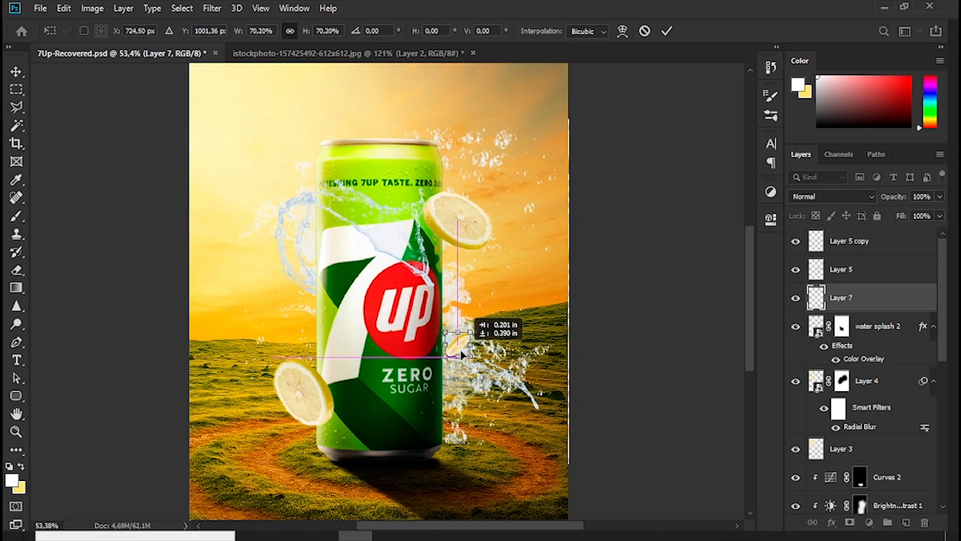
{"action": "key", "text": "Return"}
{"action": "left_click_drag", "start_coordinate": [461, 348], "coordinate": [207, 168]}
{"action": "key", "text": "ctrl+t"}
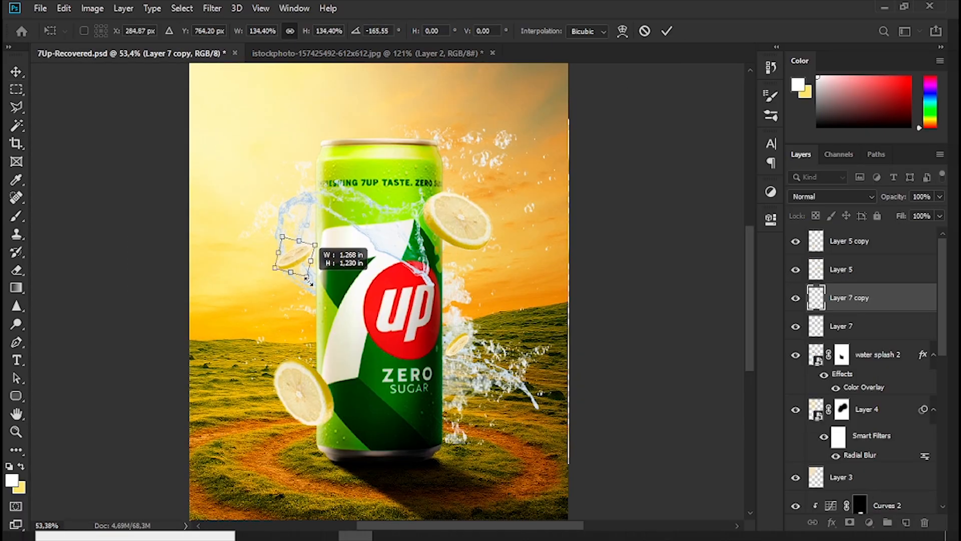
{"action": "left_click", "coordinate": [670, 32]}
Move the Layer 7 copy below Color Fill 1 so it sits behind the can, and adjust its transform.
{"action": "scroll", "coordinate": [653, 242], "scroll_direction": "down", "scroll_amount": 4}
{"action": "scroll", "coordinate": [843, 291], "scroll_direction": "down", "scroll_amount": 2}
{"action": "left_click_drag", "start_coordinate": [856, 243], "coordinate": [826, 416]}
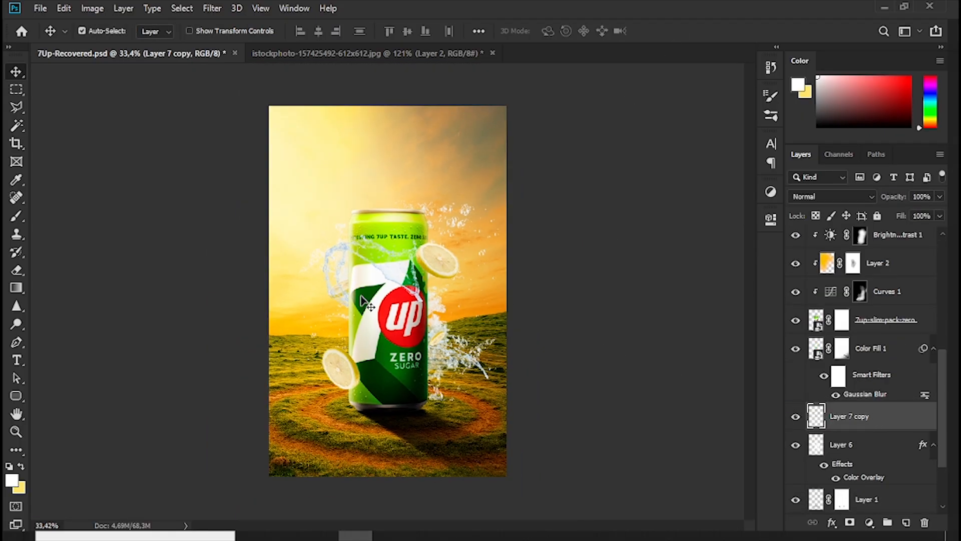
{"action": "scroll", "coordinate": [338, 281], "scroll_direction": "up", "scroll_amount": 3}
{"action": "key", "text": "ctrl+t"}
{"action": "key", "text": "Return"}
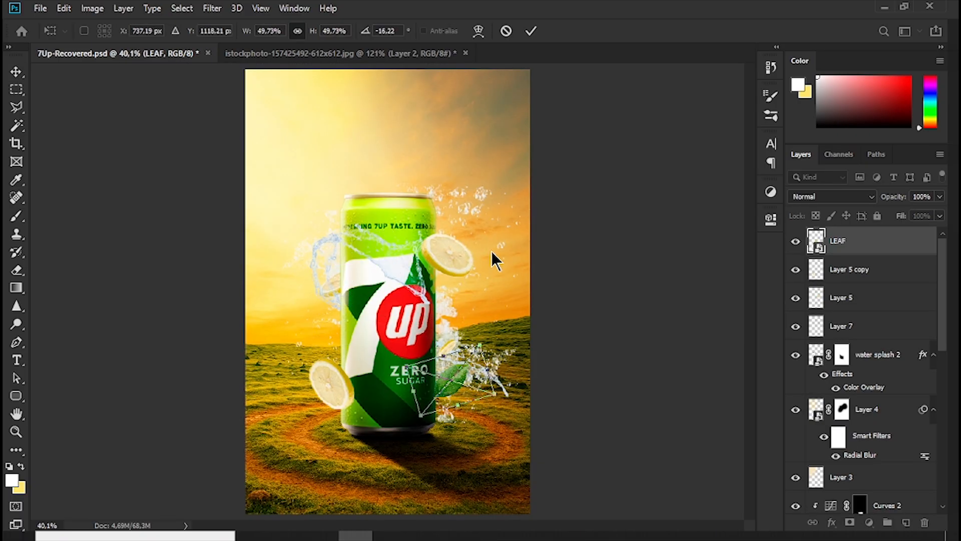
Place the leaf at the can's lower right and add a smaller, rotated copy by the left splash.
{"action": "key", "text": "Return"}
{"action": "left_click_drag", "start_coordinate": [450, 381], "coordinate": [321, 262], "text": "alt"}
{"action": "key", "text": "ctrl+t"}
{"action": "left_click_drag", "start_coordinate": [382, 297], "coordinate": [285, 180]}
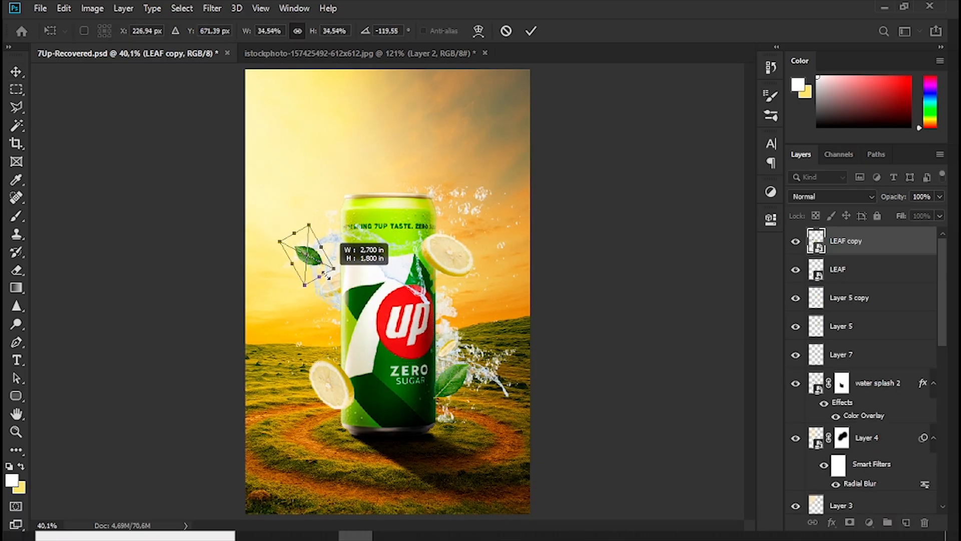
{"action": "left_click", "coordinate": [529, 33]}
Duplicate the leaf again and transform it into a small leaf, about 18% scale, at the can's left edge.
{"action": "key", "text": "ctrl+j"}
{"action": "key", "text": "ctrl+t"}
{"action": "left_click_drag", "start_coordinate": [452, 220], "coordinate": [355, 388]}
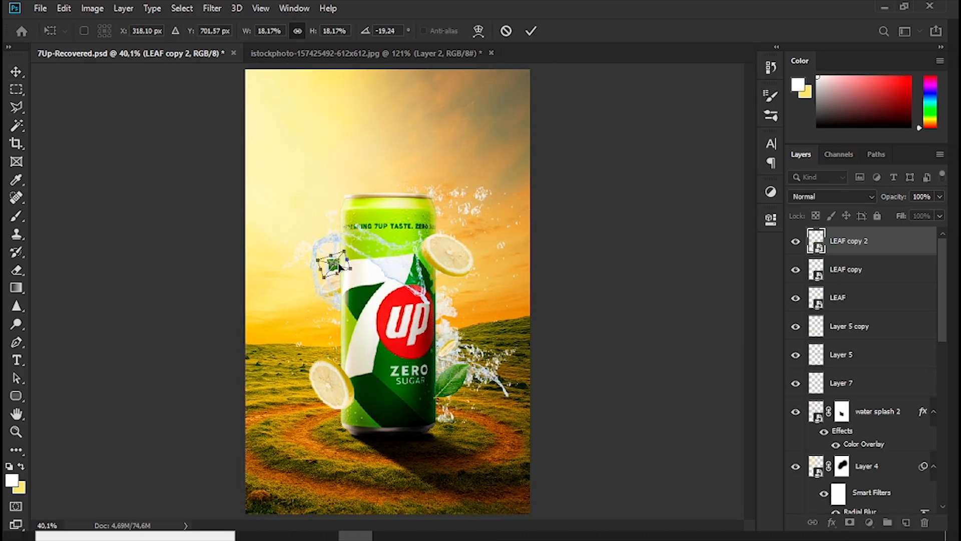
{"action": "left_click", "coordinate": [531, 32]}
Add further leaf copies around the can, flipping one and transforming another.
{"action": "left_click_drag", "start_coordinate": [452, 386], "coordinate": [344, 450], "text": "alt"}
{"action": "key", "text": "ctrl+t"}
{"action": "right_click", "coordinate": [461, 200]}
{"action": "left_click", "coordinate": [498, 373]}
{"action": "left_click", "coordinate": [530, 31]}
{"action": "scroll", "coordinate": [477, 248], "scroll_direction": "down", "scroll_amount": 4}
{"action": "key", "text": "ctrl+t"}
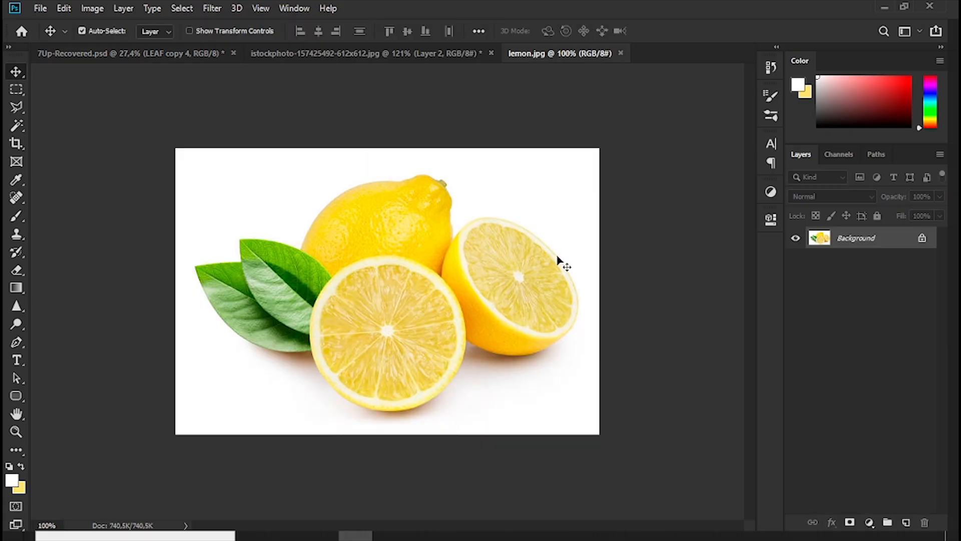
Select the subject in lemon.jpg, mask out the white background and convert the layer to a smart object.
{"action": "key", "text": "w"}
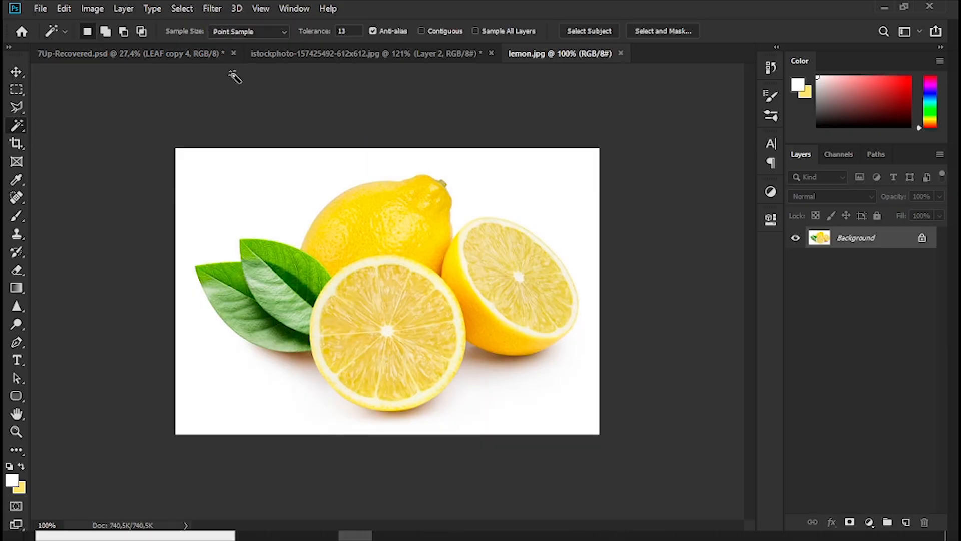
{"action": "left_click", "coordinate": [588, 31]}
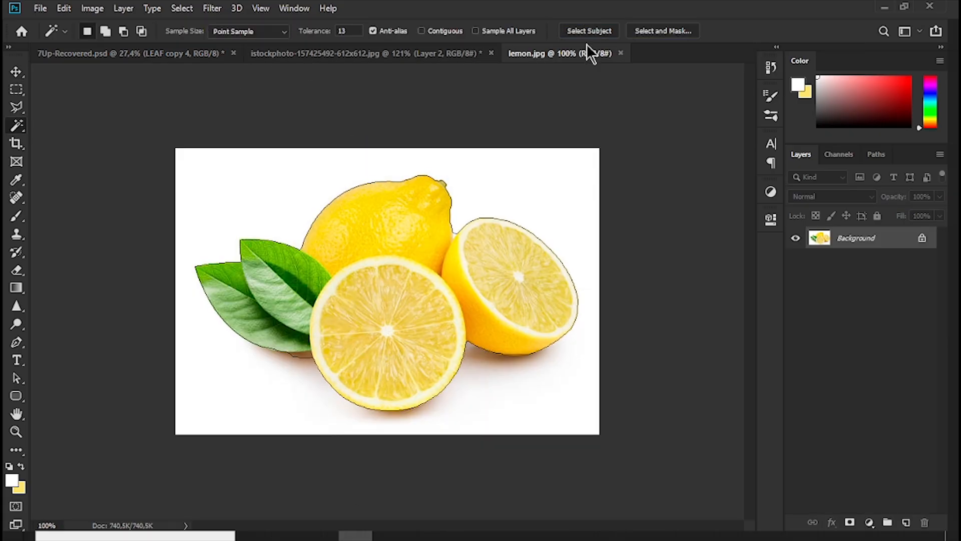
{"action": "left_click", "coordinate": [922, 239]}
{"action": "left_click", "coordinate": [849, 522]}
{"action": "right_click", "coordinate": [871, 242]}
{"action": "left_click", "coordinate": [807, 192]}
Bring the masked lemon cluster into the 7Up composition and position it at the can's lower right.
{"action": "left_click_drag", "start_coordinate": [859, 241], "coordinate": [420, 347]}
{"action": "key", "text": "ctrl+t"}
{"action": "mouse_move", "coordinate": [461, 373]}
{"action": "left_mouse_down"}
{"action": "mouse_move", "coordinate": [478, 445]}
{"action": "mouse_move", "coordinate": [465, 434]}
{"action": "mouse_move", "coordinate": [464, 357]}
{"action": "left_mouse_up"}
{"action": "scroll", "coordinate": [448, 499], "scroll_direction": "up", "scroll_amount": 3}
{"action": "scroll", "coordinate": [464, 357], "scroll_direction": "up", "scroll_amount": 3}
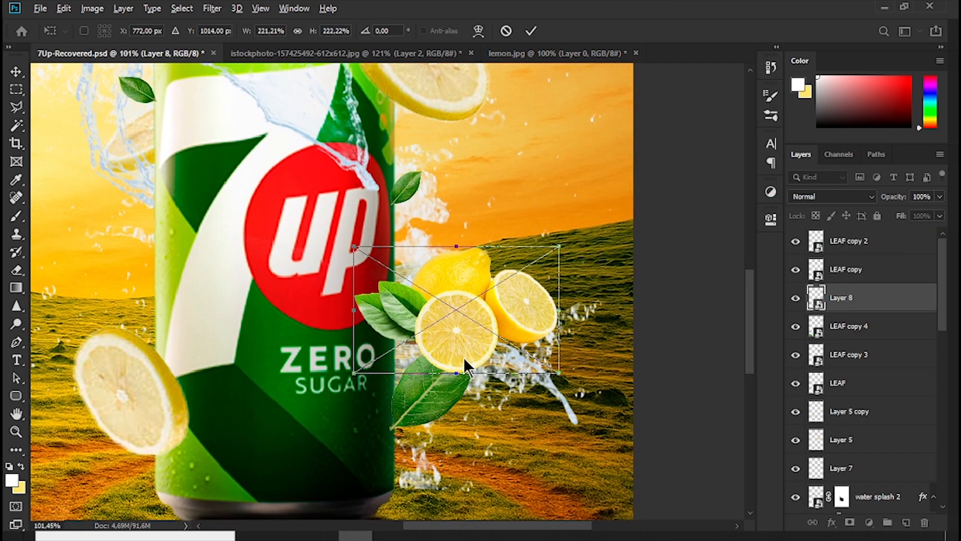
Shrink the lemon cluster and set it against the can's lower right edge, below the small slice.
{"action": "left_click_drag", "start_coordinate": [555, 368], "coordinate": [524, 352]}
{"action": "left_click_drag", "start_coordinate": [484, 320], "coordinate": [465, 349]}
{"action": "left_click_drag", "start_coordinate": [545, 347], "coordinate": [540, 371]}
{"action": "left_click_drag", "start_coordinate": [465, 340], "coordinate": [443, 329]}
{"action": "left_click_drag", "start_coordinate": [516, 306], "coordinate": [515, 352]}
{"action": "left_click_drag", "start_coordinate": [437, 332], "coordinate": [430, 366]}
{"action": "scroll", "coordinate": [491, 390], "scroll_direction": "down", "scroll_amount": 2}
{"action": "left_click", "coordinate": [531, 32]}
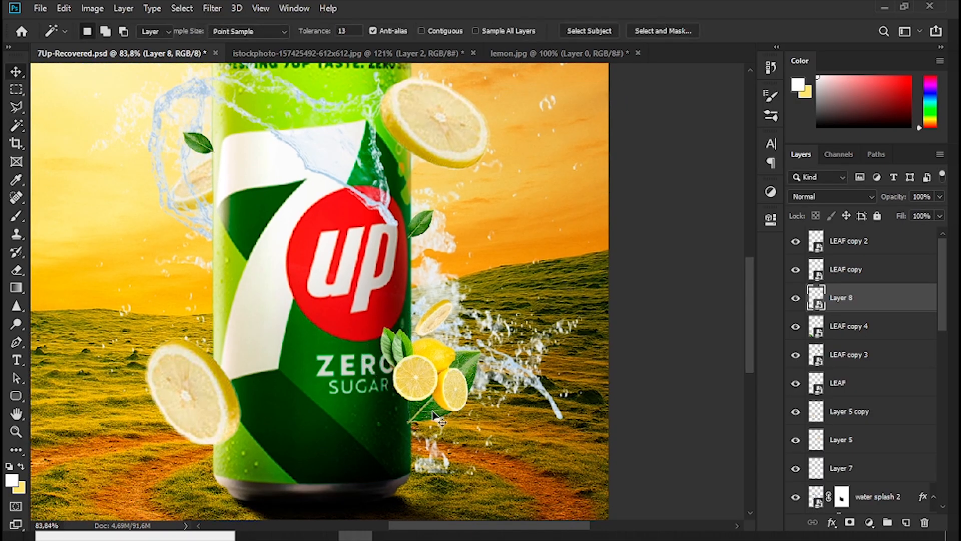
Move the LEAF layer's leaf to the can's left above the lemon slice and place its layer directly below Layer 7 copy.
{"action": "key", "text": "v"}
{"action": "left_click_drag", "start_coordinate": [421, 416], "coordinate": [440, 468]}
{"action": "scroll", "coordinate": [440, 467], "scroll_direction": "down", "scroll_amount": 3}
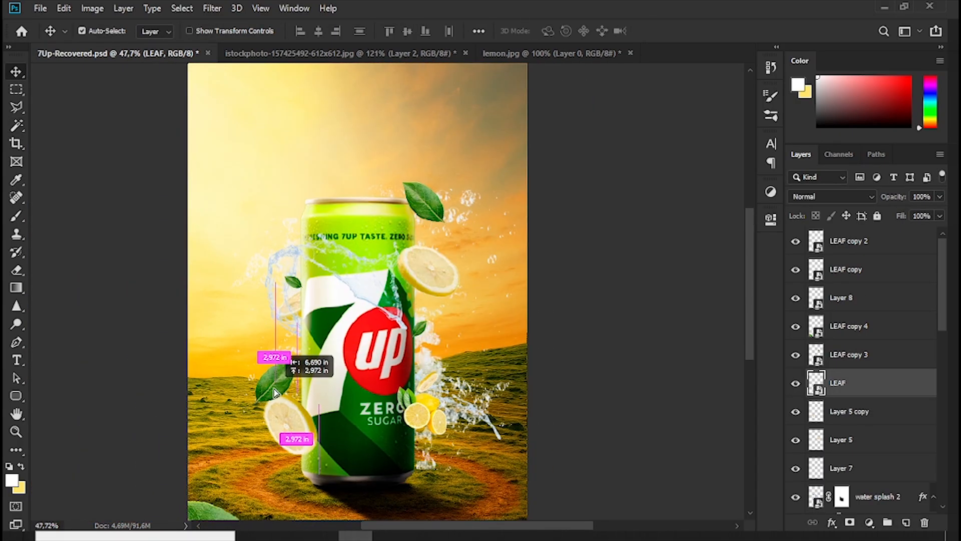
{"action": "left_click_drag", "start_coordinate": [276, 393], "coordinate": [299, 373]}
{"action": "scroll", "coordinate": [300, 373], "scroll_direction": "down", "scroll_amount": 5}
{"action": "scroll", "coordinate": [873, 279], "scroll_direction": "down", "scroll_amount": 2}
{"action": "left_click_drag", "start_coordinate": [873, 278], "coordinate": [866, 409]}
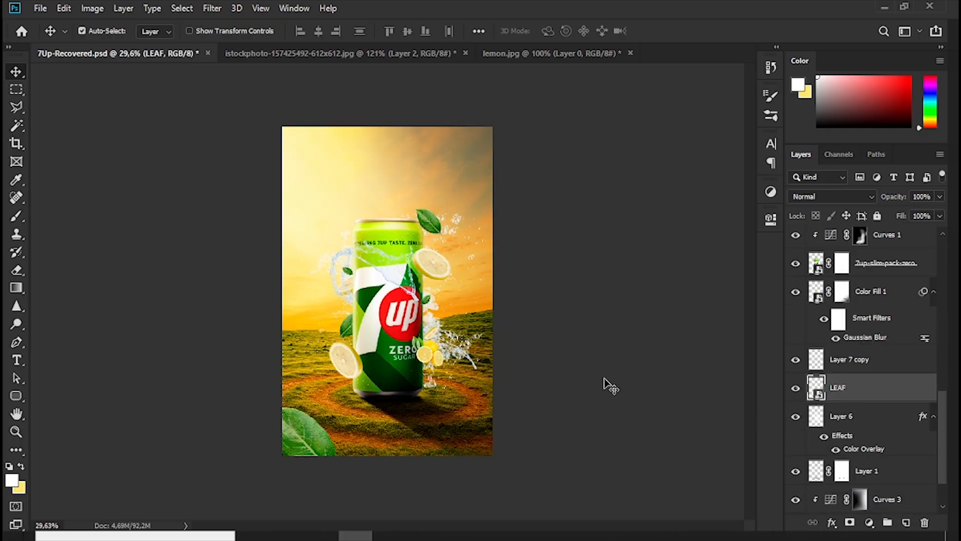
Enlarge and position water splash 1 so it sweeps across the lower half of the can and around the lemon cluster.
{"action": "scroll", "coordinate": [432, 353], "scroll_direction": "up", "scroll_amount": 3}
{"action": "left_click", "coordinate": [461, 392]}
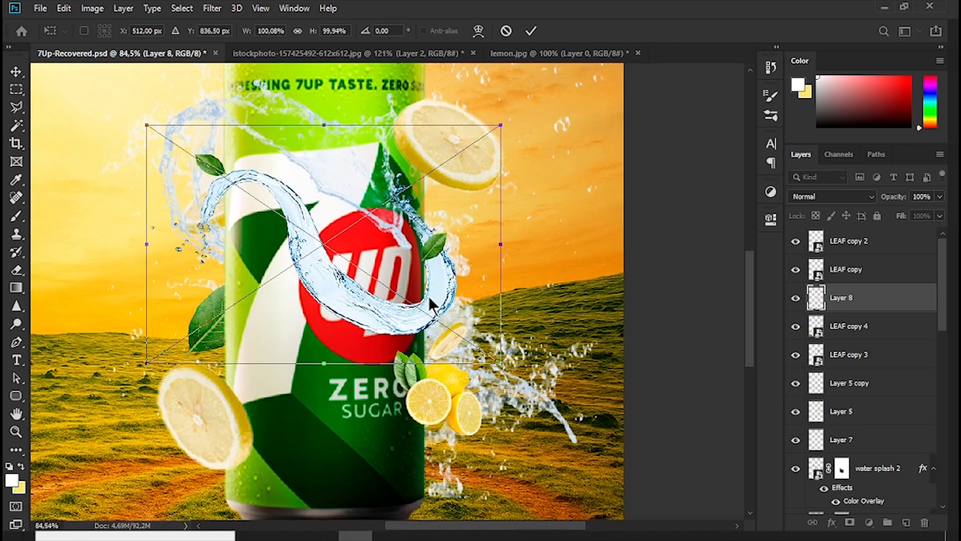
{"action": "left_click_drag", "start_coordinate": [501, 362], "coordinate": [497, 361]}
{"action": "left_click_drag", "start_coordinate": [455, 311], "coordinate": [500, 433]}
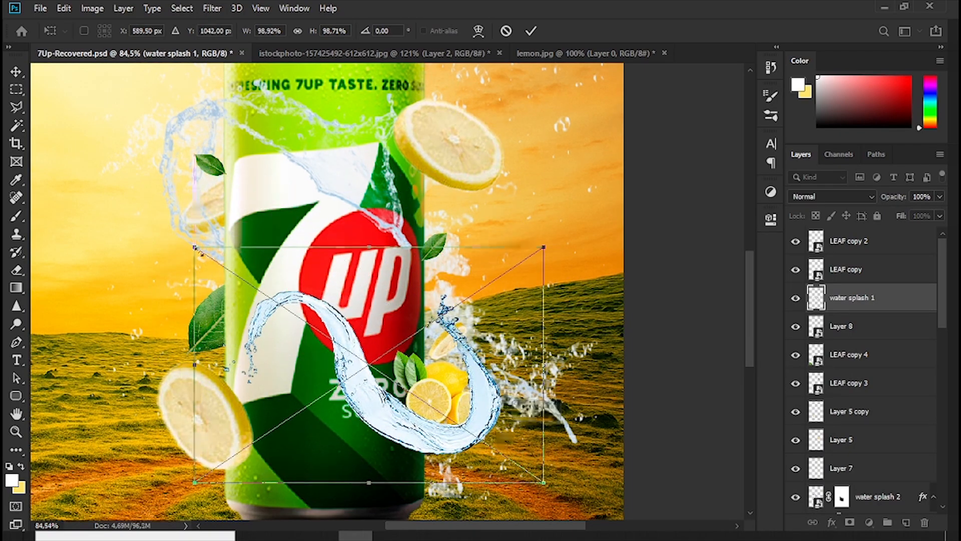
{"action": "left_click_drag", "start_coordinate": [196, 250], "coordinate": [88, 224]}
{"action": "left_click_drag", "start_coordinate": [453, 350], "coordinate": [484, 368]}
{"action": "scroll", "coordinate": [543, 237], "scroll_direction": "down", "scroll_amount": 2}
{"action": "key", "text": "Return"}
Add a Color Overlay to water splash 1, trying several blend modes and adjusting the overlay's opacity.
{"action": "double_click", "coordinate": [887, 297]}
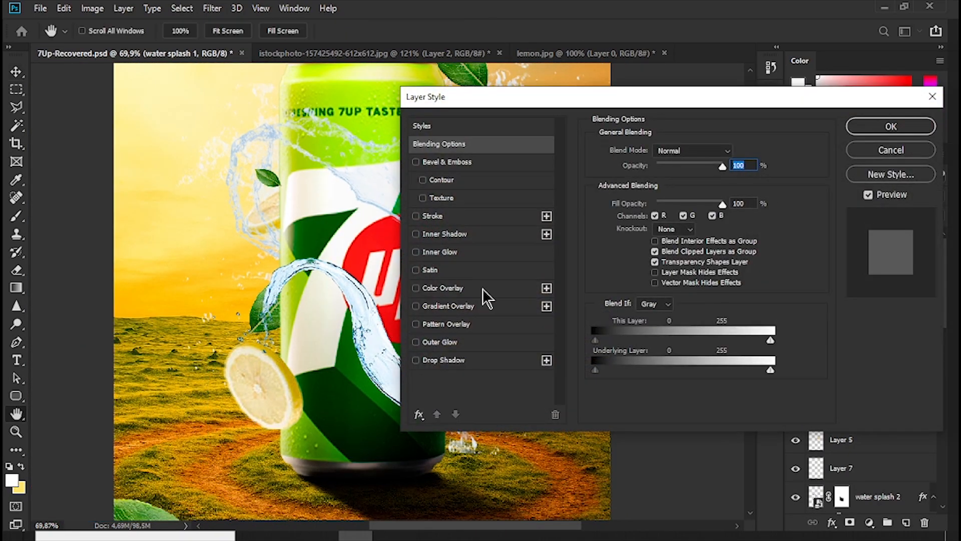
{"action": "left_click", "coordinate": [483, 287]}
{"action": "left_click", "coordinate": [686, 152]}
{"action": "left_click", "coordinate": [676, 206]}
{"action": "mouse_move", "coordinate": [689, 171]}
{"action": "left_mouse_down"}
{"action": "mouse_move", "coordinate": [706, 178]}
{"action": "mouse_move", "coordinate": [675, 177]}
{"action": "left_mouse_up"}
{"action": "left_click", "coordinate": [687, 153]}
{"action": "left_click", "coordinate": [672, 320]}
{"action": "left_click", "coordinate": [680, 153]}
{"action": "left_click", "coordinate": [672, 164]}
{"action": "key", "text": "Return"}
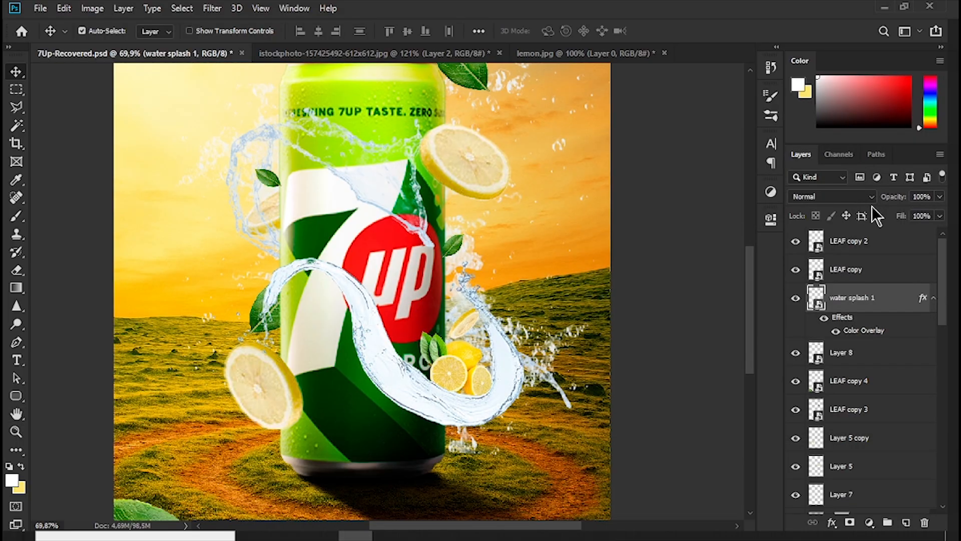
Lower water splash 1's fill to 60% and adjust its placement around the can and lemon cluster.
{"action": "left_click_drag", "start_coordinate": [901, 216], "coordinate": [872, 222]}
{"action": "key", "text": "ctrl+t"}
{"action": "mouse_move", "coordinate": [502, 390]}
{"action": "left_mouse_down"}
{"action": "mouse_move", "coordinate": [486, 390]}
{"action": "mouse_move", "coordinate": [510, 394]}
{"action": "mouse_move", "coordinate": [502, 395]}
{"action": "left_mouse_up"}
{"action": "key", "text": "ctrl+0"}
{"action": "left_click", "coordinate": [532, 32]}
{"action": "scroll", "coordinate": [448, 378], "scroll_direction": "up", "scroll_amount": 6}
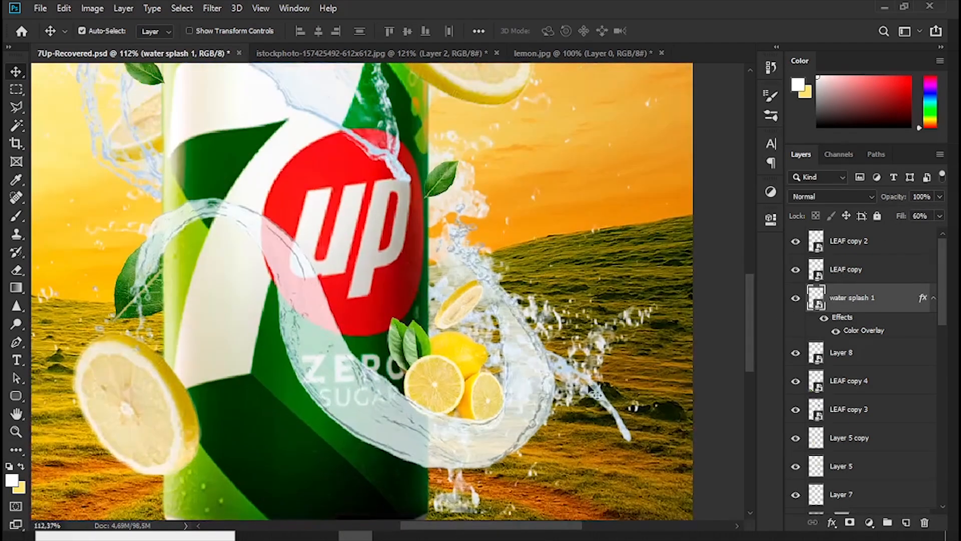
Delete the water splash 1 layer and add an empty layer directly below Layer 8.
{"action": "key", "text": "Delete"}
{"action": "left_click_drag", "start_coordinate": [809, 326], "coordinate": [846, 334]}
Try stamping the Water Splash 5 and Water Splash 3 brushes on Layer 9 beside the lemon cluster, undoing each stamp.
{"action": "key", "text": "b"}
{"action": "left_click", "coordinate": [769, 114]}
{"action": "scroll", "coordinate": [549, 200], "scroll_direction": "up", "scroll_amount": 3}
{"action": "left_click", "coordinate": [393, 380]}
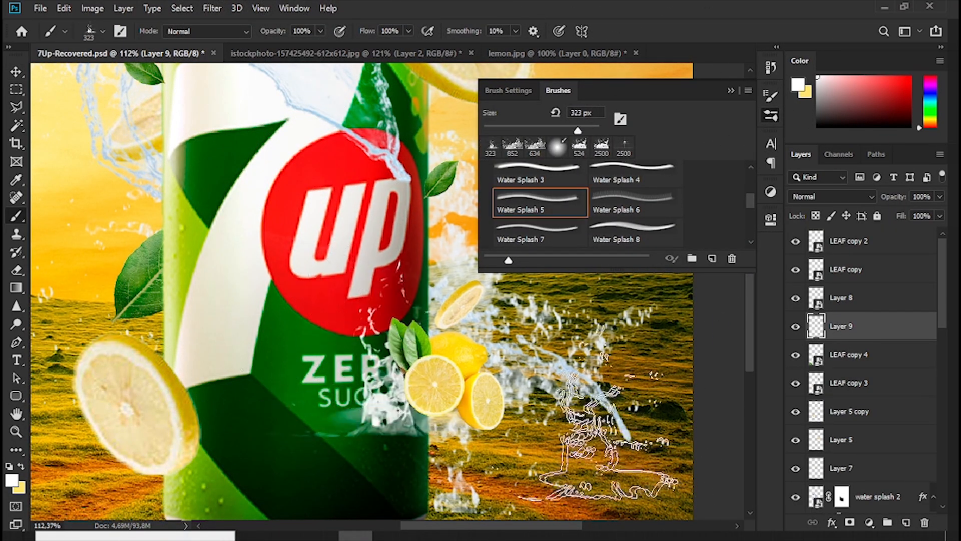
{"action": "key", "text": "ctrl+z"}
{"action": "left_click", "coordinate": [538, 175]}
{"action": "left_click_drag", "start_coordinate": [374, 286], "coordinate": [251, 301]}
{"action": "left_click", "coordinate": [387, 393]}
{"action": "key", "text": "ctrl+z"}
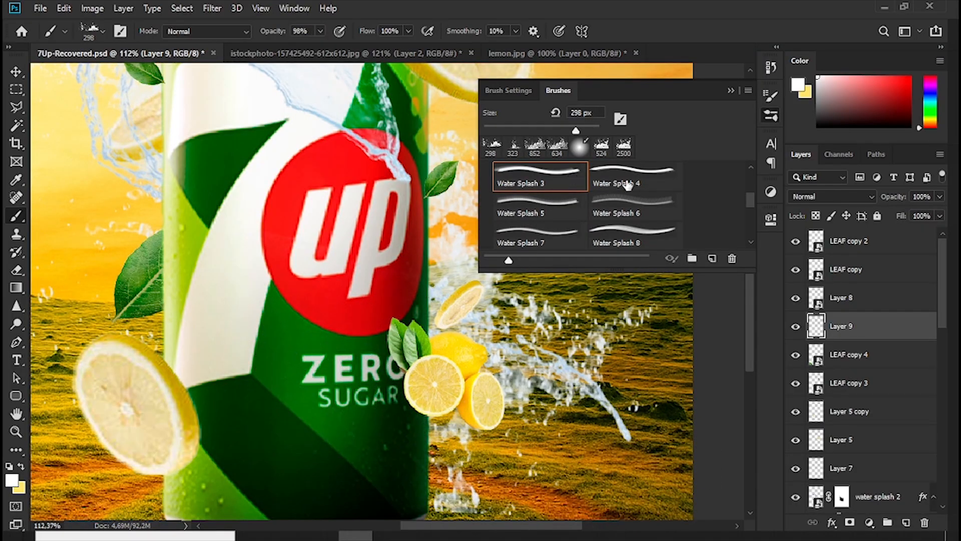
Try out the Water Splash 2 and Water Splash 1 brushes over the can on Layer 9.
{"action": "scroll", "coordinate": [540, 190], "scroll_direction": "up", "scroll_amount": 1}
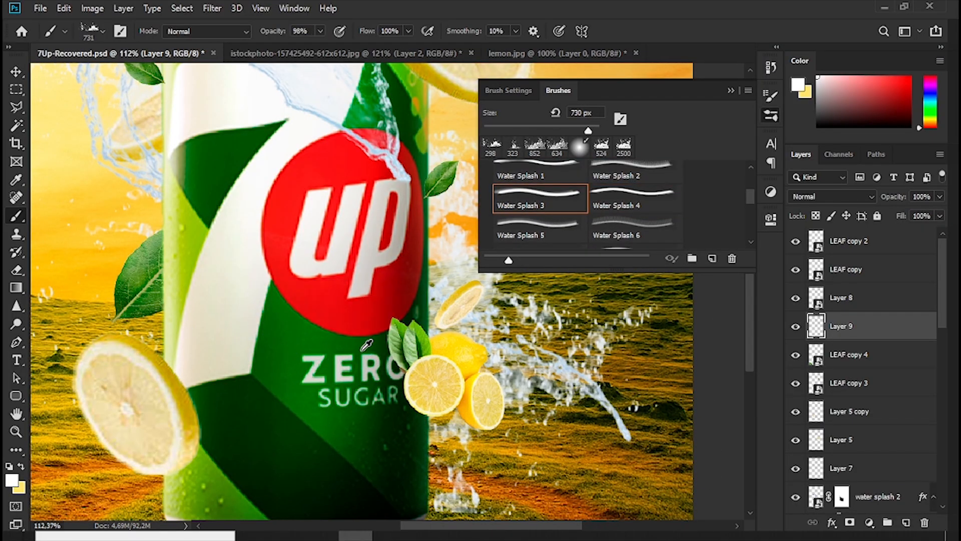
{"action": "key", "text": "comma"}
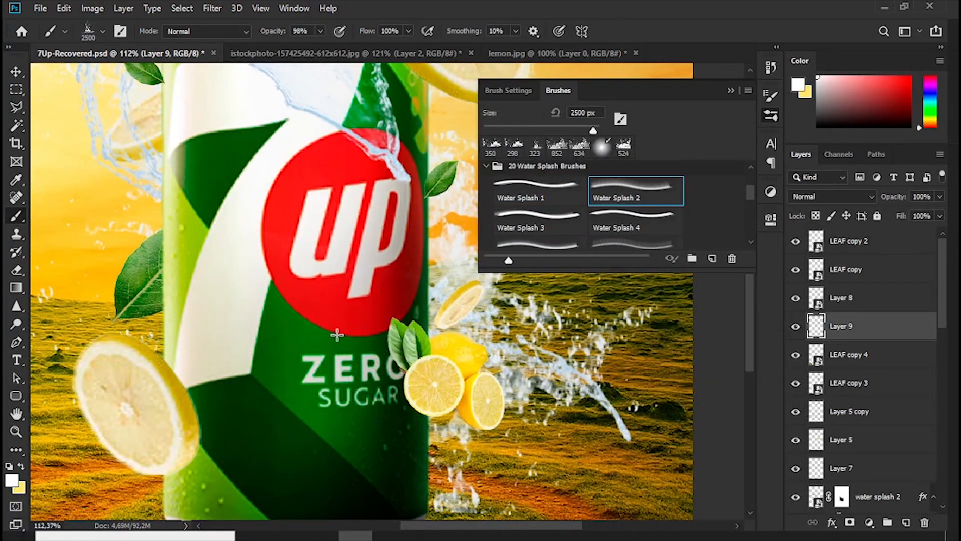
{"action": "scroll", "coordinate": [556, 220], "scroll_direction": "up", "scroll_amount": 1}
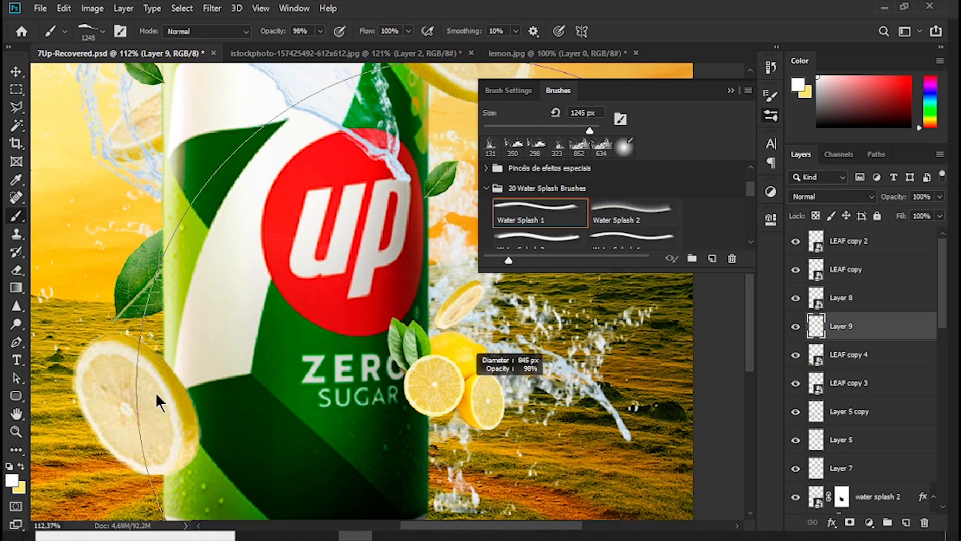
{"action": "scroll", "coordinate": [547, 249], "scroll_direction": "down", "scroll_amount": 5}
{"action": "left_click", "coordinate": [457, 528]}
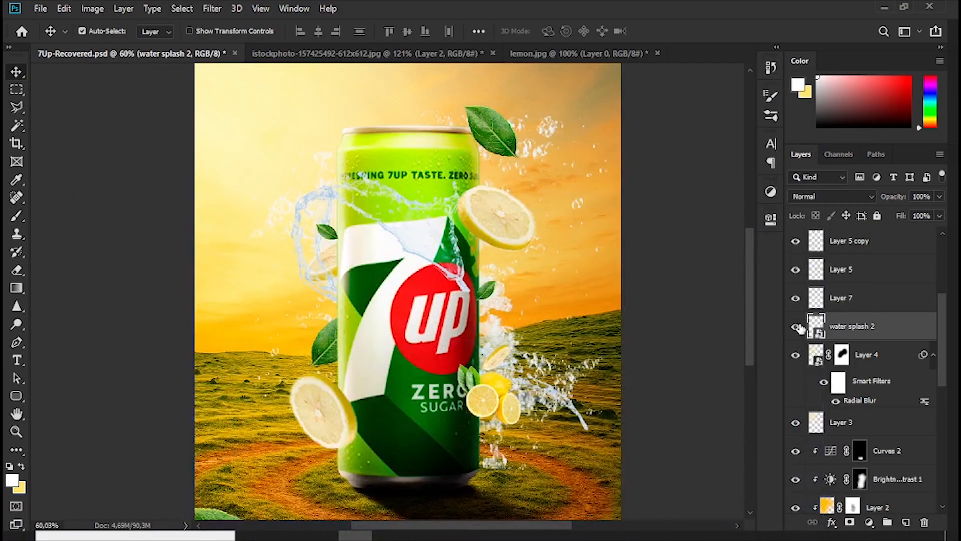
Try to duplicate water splash 2 above Layer 9 and transform the copy.
{"action": "scroll", "coordinate": [801, 327], "scroll_direction": "up", "scroll_amount": 2}
{"action": "left_click_drag", "start_coordinate": [869, 444], "coordinate": [867, 282]}
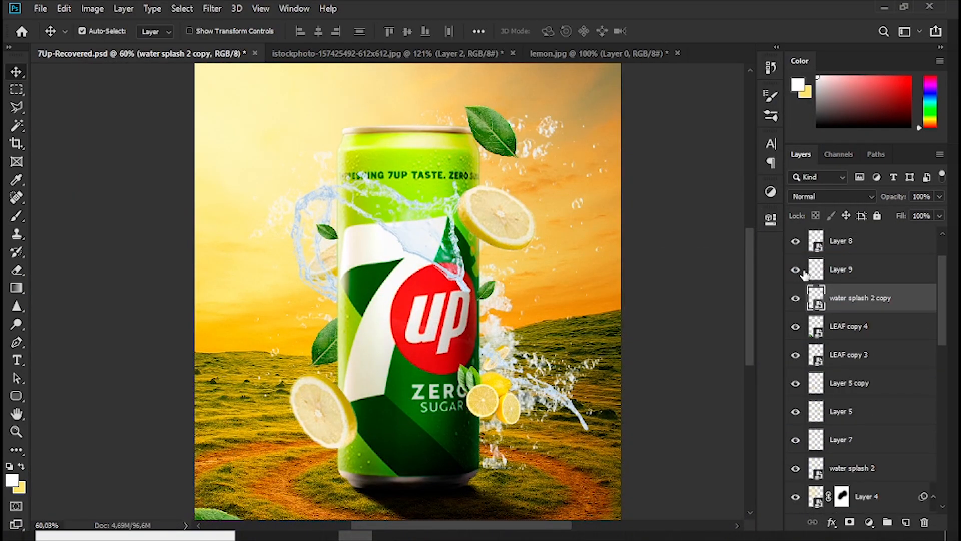
{"action": "scroll", "coordinate": [887, 340], "scroll_direction": "up", "scroll_amount": 1}
{"action": "left_click_drag", "start_coordinate": [844, 319], "coordinate": [843, 318]}
{"action": "scroll", "coordinate": [523, 361], "scroll_direction": "up", "scroll_amount": 3}
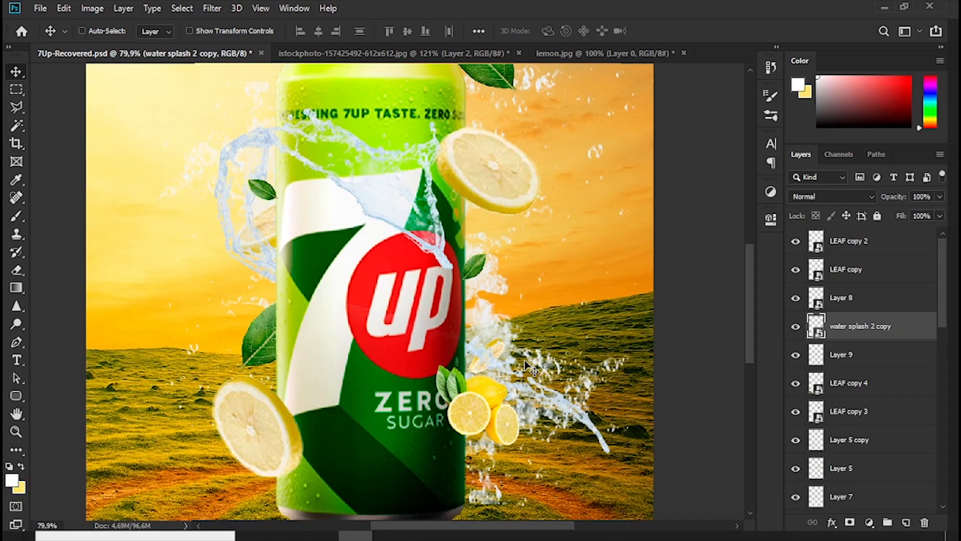
{"action": "key", "text": "ctrl+t"}
{"action": "left_click_drag", "start_coordinate": [348, 252], "coordinate": [306, 302]}
{"action": "key", "text": "ctrl+z"}
{"action": "key", "text": "Escape"}
{"action": "scroll", "coordinate": [888, 326], "scroll_direction": "down", "scroll_amount": 5}
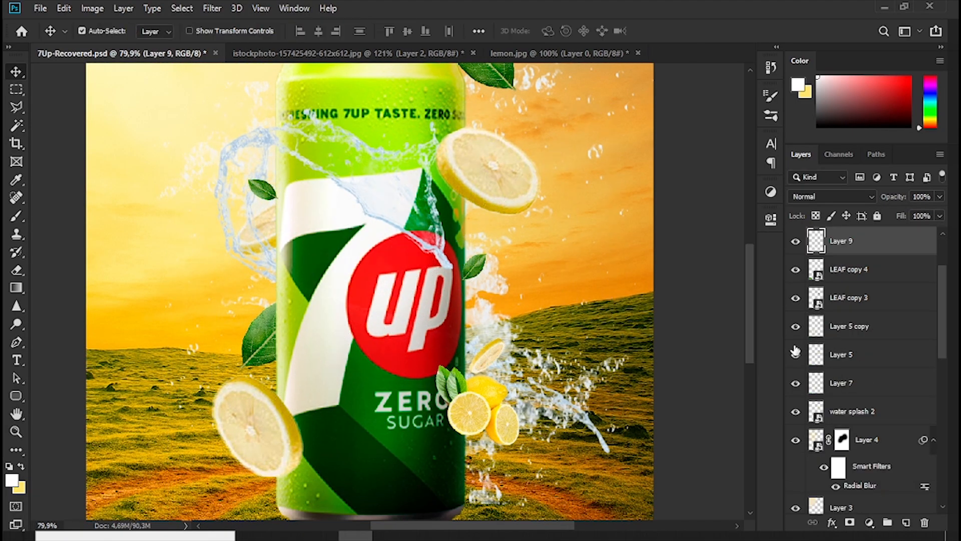
Try duplicating Layer 4, removing the original's layer mask and repainting that mask in white beside the can.
{"action": "left_click", "coordinate": [874, 326]}
{"action": "right_click", "coordinate": [842, 390]}
{"action": "left_click", "coordinate": [848, 402]}
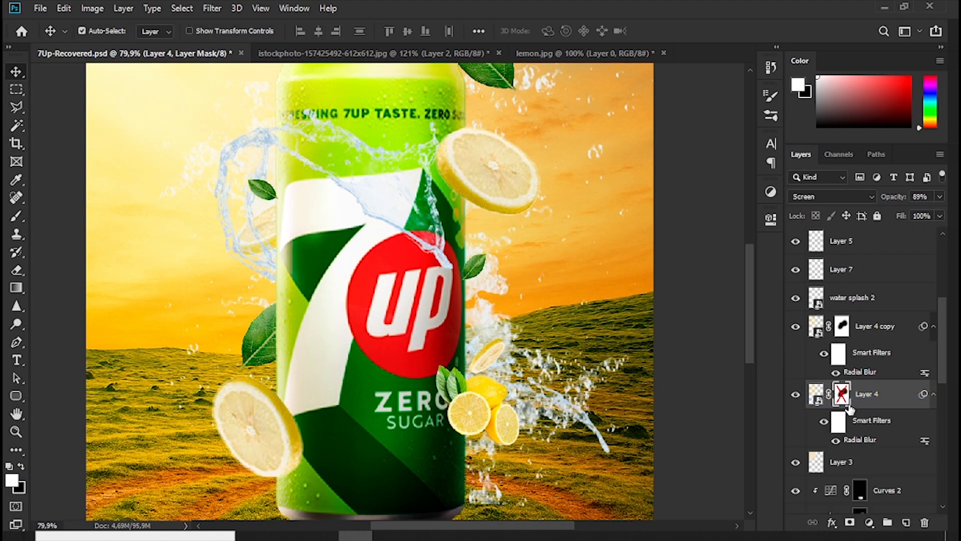
{"action": "right_click", "coordinate": [843, 402]}
{"action": "left_click", "coordinate": [860, 431]}
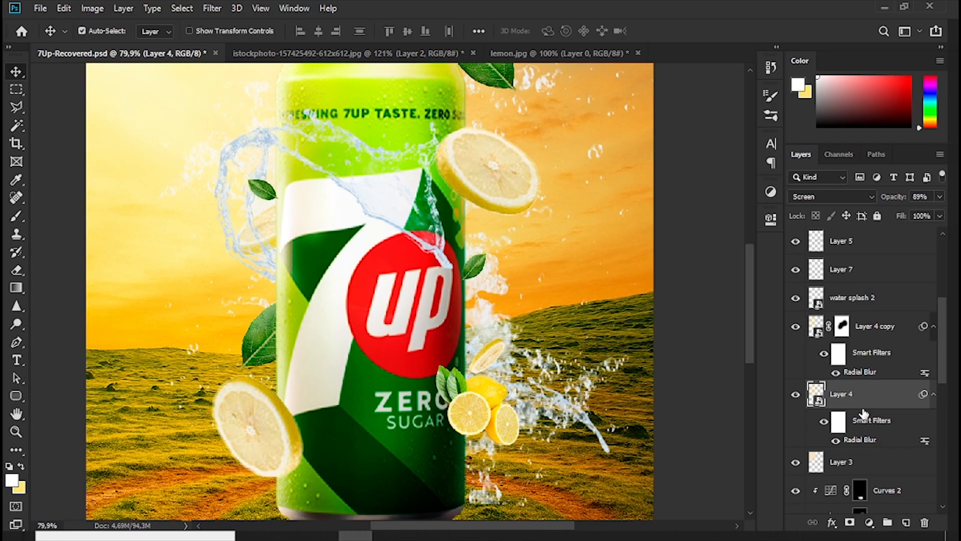
{"action": "key", "text": "ctrl+z"}
{"action": "key", "text": "b"}
{"action": "left_click", "coordinate": [103, 32]}
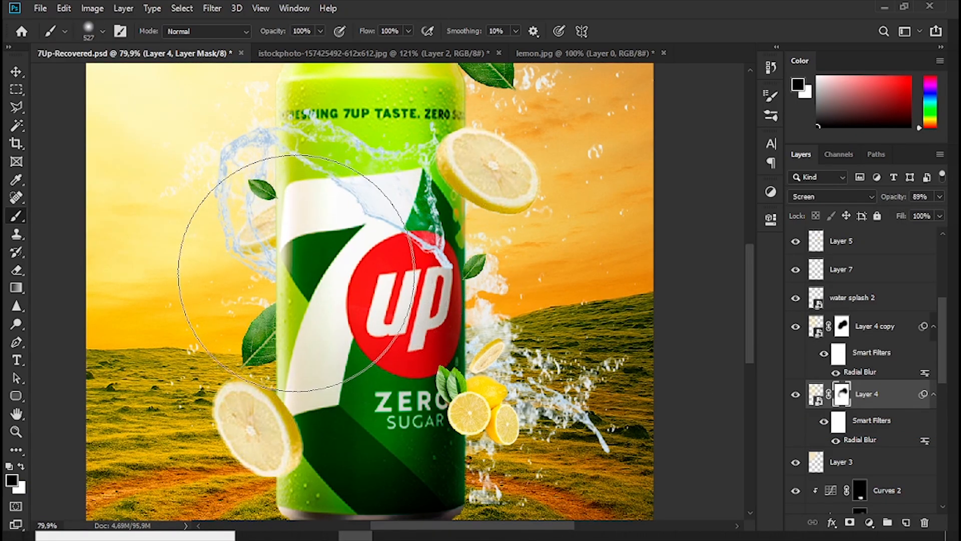
{"action": "key", "text": "x"}
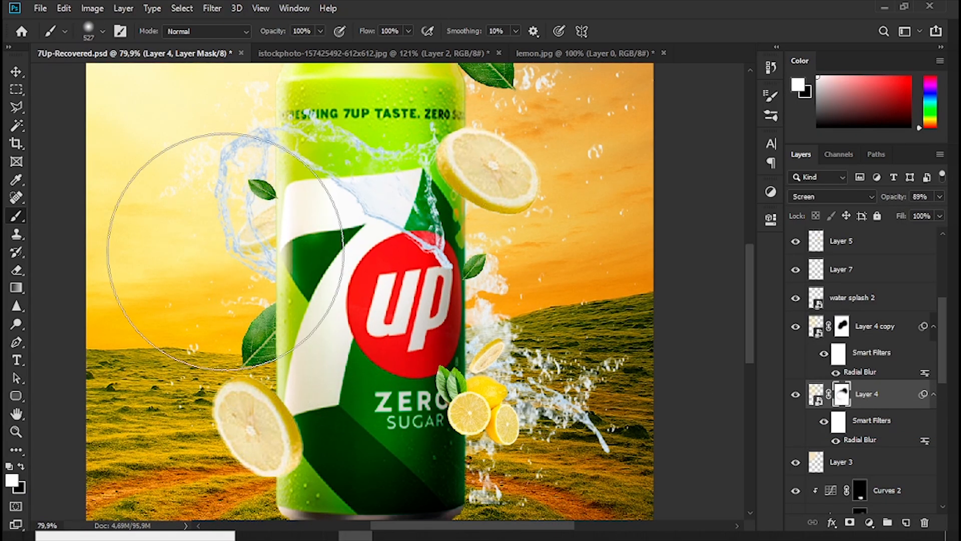
{"action": "mouse_move", "coordinate": [190, 224]}
{"action": "left_mouse_down"}
{"action": "mouse_move", "coordinate": [291, 217]}
{"action": "mouse_move", "coordinate": [369, 271]}
{"action": "left_mouse_up"}
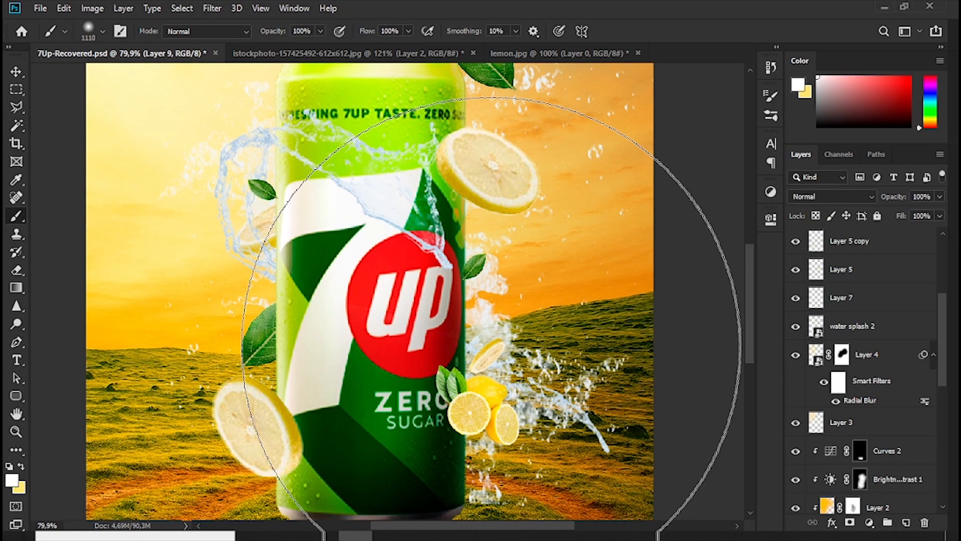
Revert the document history to the state before water splash 2 was converted to a smart object.
{"action": "key", "text": "v"}
{"action": "left_click", "coordinate": [851, 326]}
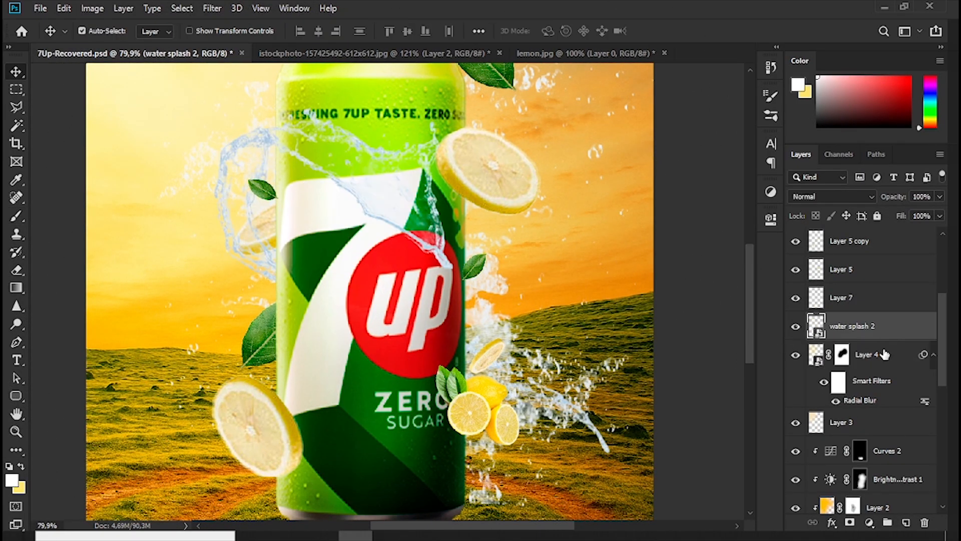
{"action": "scroll", "coordinate": [851, 326], "scroll_direction": "up", "scroll_amount": 2}
{"action": "left_click", "coordinate": [771, 67]}
{"action": "left_click", "coordinate": [651, 100]}
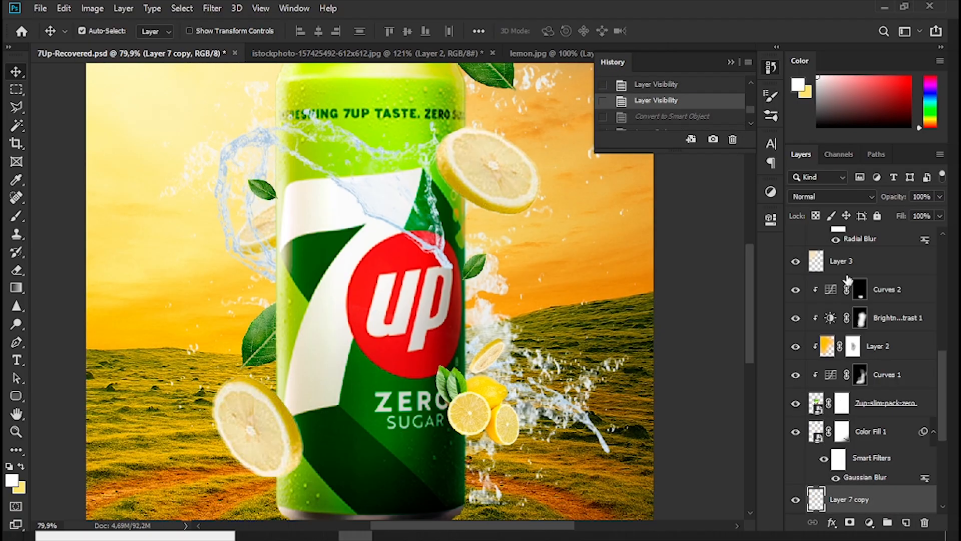
Duplicate water splash 2 without its layer mask and place the copy directly below Layer 8.
{"action": "key", "text": "ctrl+j"}
{"action": "right_click", "coordinate": [838, 316]}
{"action": "left_click", "coordinate": [846, 340]}
{"action": "key", "text": "ctrl+z"}
{"action": "right_click", "coordinate": [838, 316]}
{"action": "left_click", "coordinate": [851, 341]}
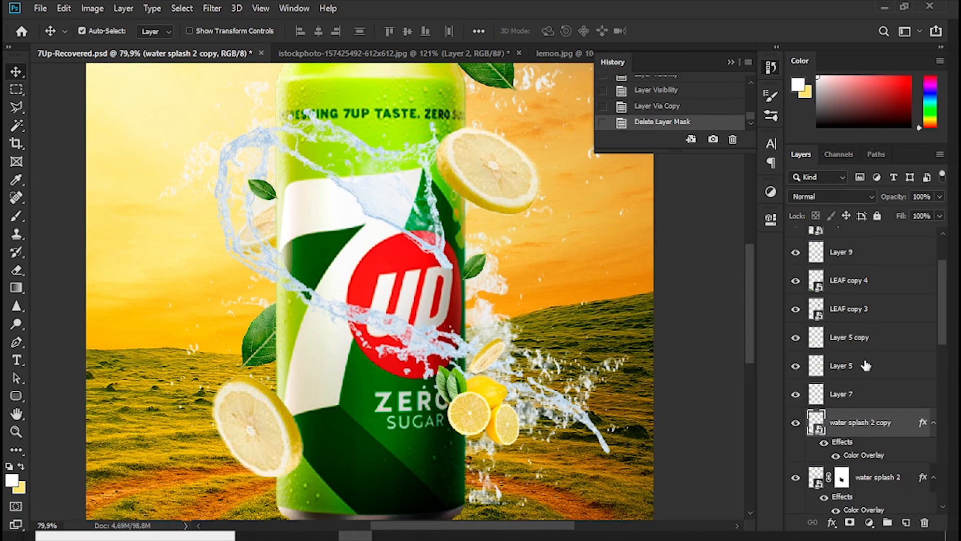
{"action": "left_click_drag", "start_coordinate": [882, 230], "coordinate": [881, 237]}
{"action": "left_click", "coordinate": [730, 61]}
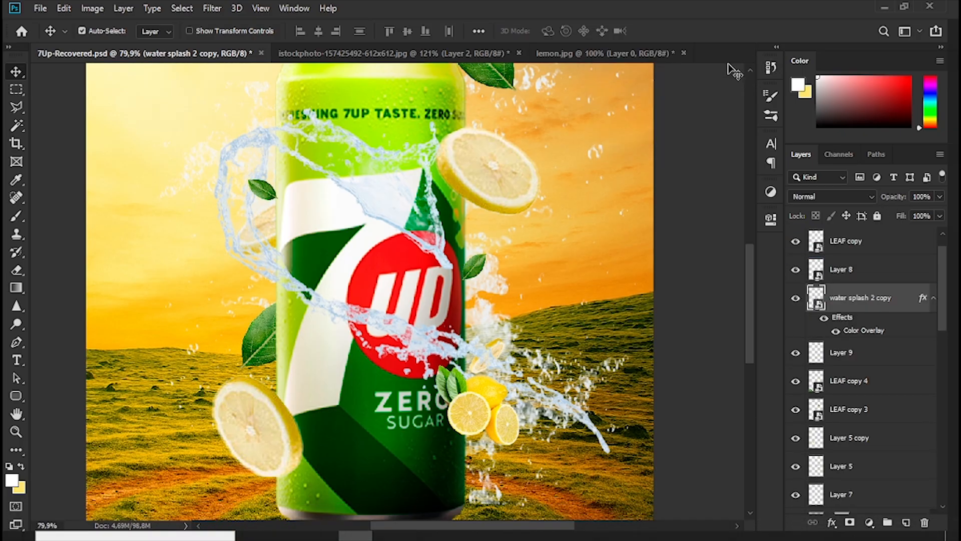
Flip the water splash 2 copy vertically, scale it to about 86% and fit it across the can's base below the lemon cluster.
{"action": "key", "text": "ctrl+t"}
{"action": "left_click_drag", "start_coordinate": [472, 331], "coordinate": [498, 356]}
{"action": "right_click", "coordinate": [507, 356]}
{"action": "left_click", "coordinate": [544, 343]}
{"action": "left_click_drag", "start_coordinate": [270, 496], "coordinate": [159, 192]}
{"action": "left_click_drag", "start_coordinate": [141, 271], "coordinate": [345, 293]}
{"action": "left_click_drag", "start_coordinate": [523, 306], "coordinate": [515, 416]}
{"action": "left_click_drag", "start_coordinate": [345, 382], "coordinate": [238, 381]}
{"action": "left_click_drag", "start_coordinate": [479, 419], "coordinate": [433, 354]}
{"action": "left_click_drag", "start_coordinate": [541, 376], "coordinate": [537, 382]}
{"action": "left_click_drag", "start_coordinate": [610, 317], "coordinate": [570, 350]}
{"action": "left_click_drag", "start_coordinate": [526, 356], "coordinate": [550, 417]}
{"action": "left_click_drag", "start_coordinate": [605, 486], "coordinate": [552, 277]}
{"action": "scroll", "coordinate": [475, 436], "scroll_direction": "down", "scroll_amount": 3}
{"action": "scroll", "coordinate": [475, 437], "scroll_direction": "up", "scroll_amount": 5}
{"action": "left_click_drag", "start_coordinate": [470, 430], "coordinate": [446, 263]}
{"action": "left_click_drag", "start_coordinate": [470, 330], "coordinate": [473, 382]}
{"action": "left_click_drag", "start_coordinate": [641, 315], "coordinate": [652, 430]}
{"action": "left_click_drag", "start_coordinate": [481, 361], "coordinate": [460, 323]}
{"action": "mouse_move", "coordinate": [632, 317]}
{"action": "left_mouse_down"}
{"action": "mouse_move", "coordinate": [634, 302]}
{"action": "mouse_move", "coordinate": [622, 339]}
{"action": "mouse_move", "coordinate": [621, 330]}
{"action": "left_mouse_up"}
{"action": "left_click_drag", "start_coordinate": [552, 329], "coordinate": [561, 320]}
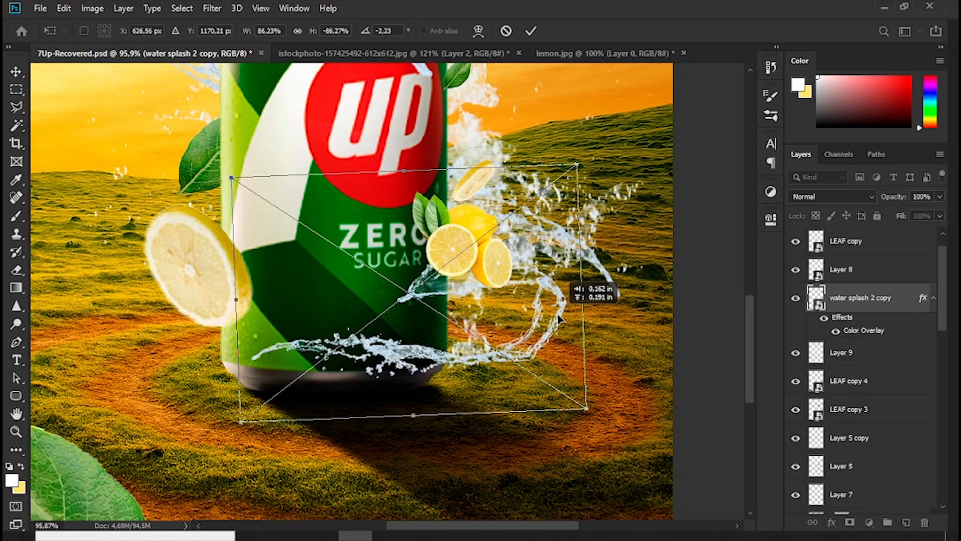
{"action": "left_click", "coordinate": [531, 32]}
Mask the water splash 2 copy and paint away everything except the small splash directly under the lemon cluster.
{"action": "left_click", "coordinate": [850, 522]}
{"action": "key", "text": "b"}
{"action": "left_click_drag", "start_coordinate": [505, 357], "coordinate": [186, 368]}
{"action": "key", "text": "x"}
{"action": "left_click_drag", "start_coordinate": [262, 362], "coordinate": [295, 364]}
{"action": "left_click_drag", "start_coordinate": [309, 364], "coordinate": [301, 367]}
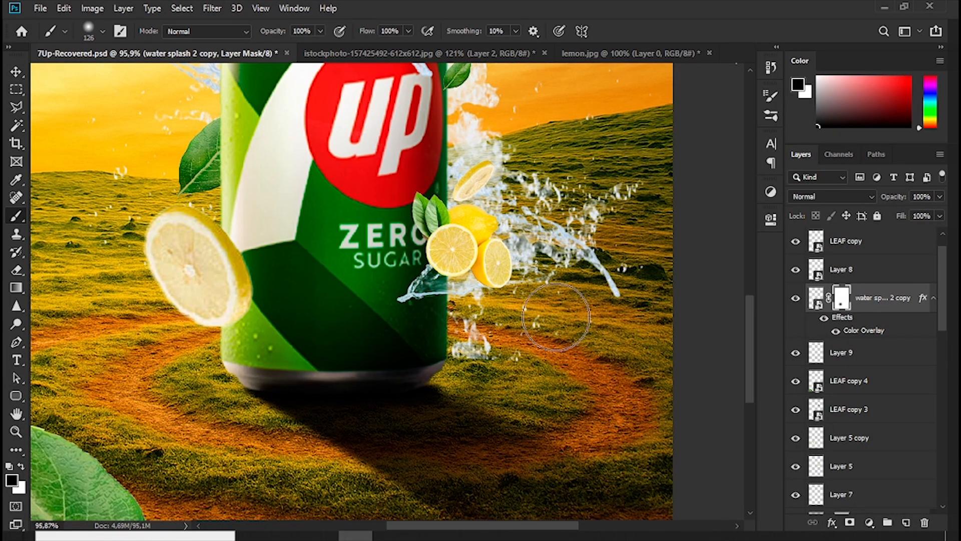
Add a layer mask to Layer 6 and paint out its stray splashes beside the can's lower edge.
{"action": "scroll", "coordinate": [544, 340], "scroll_direction": "down", "scroll_amount": 4}
{"action": "key", "text": "v"}
{"action": "left_click", "coordinate": [493, 348]}
{"action": "left_click", "coordinate": [850, 522]}
{"action": "key", "text": "b"}
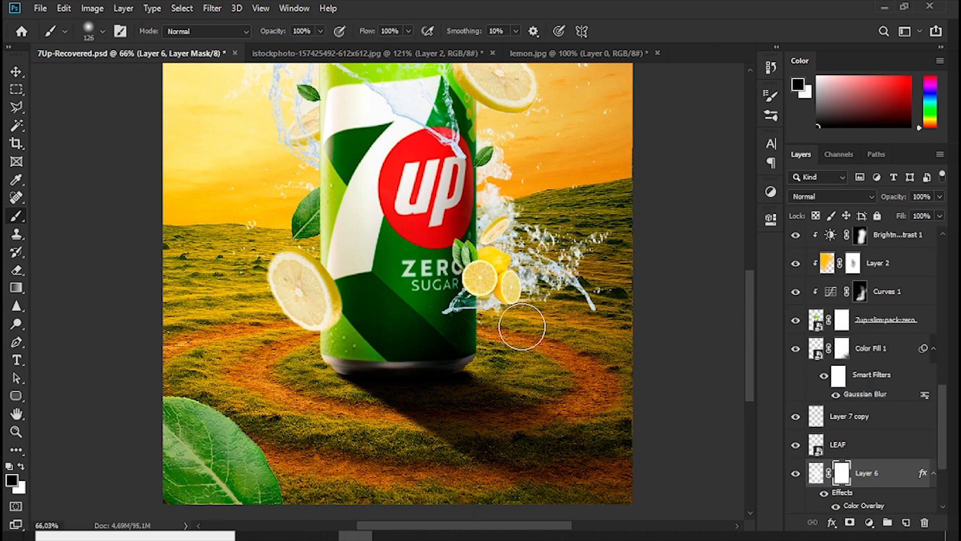
{"action": "scroll", "coordinate": [600, 295], "scroll_direction": "down", "scroll_amount": 4}
{"action": "key", "text": "v"}
{"action": "key", "text": "b"}
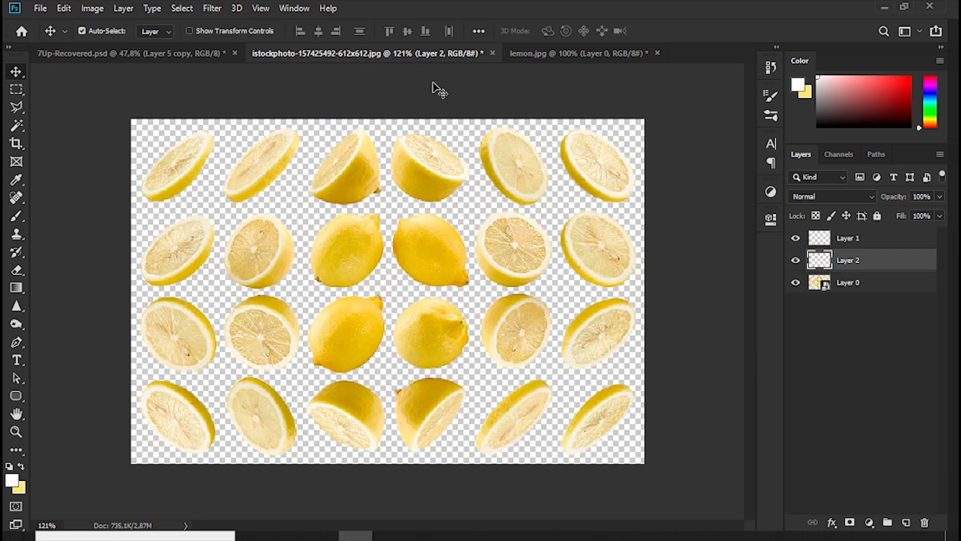
In lemon.jpg, lasso roughly around the front round lemon slice and copy it to a new layer, hiding Layer 0.
{"action": "left_click", "coordinate": [505, 57]}
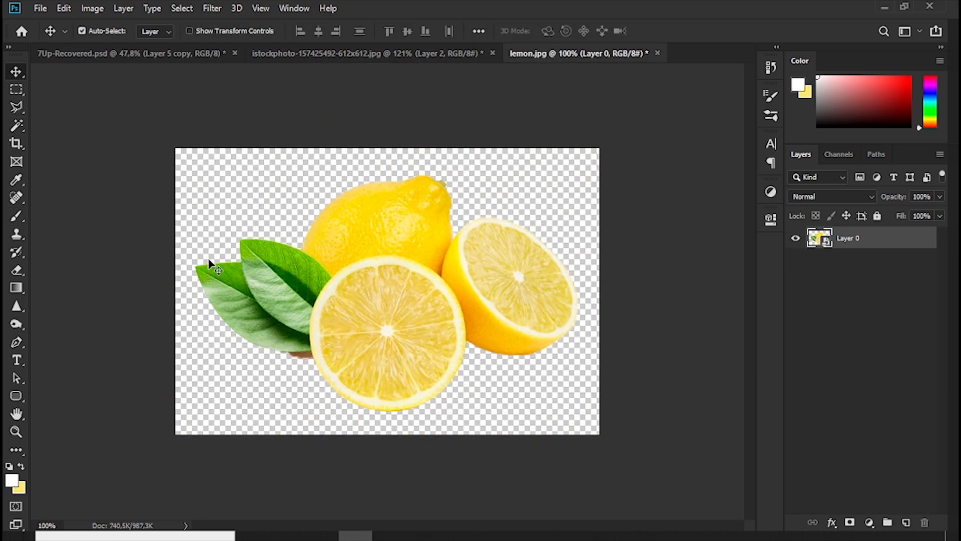
{"action": "key", "text": "p"}
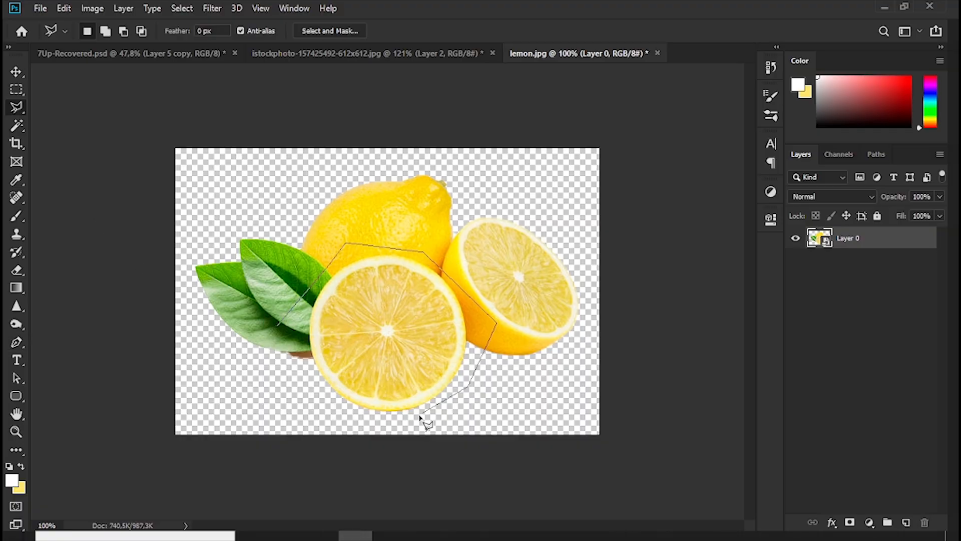
{"action": "left_click", "coordinate": [796, 261]}
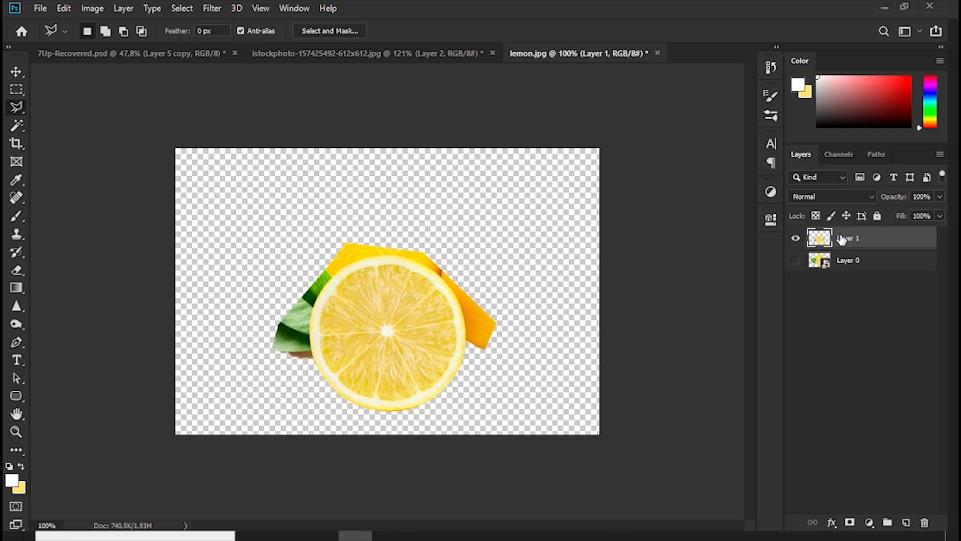
Isolate the round lemon slice on Layer 1 with Select Subject and copy it to its own layer.
{"action": "left_click", "coordinate": [16, 125]}
{"action": "left_click", "coordinate": [589, 30]}
{"action": "key", "text": "ctrl+j"}
{"action": "right_click", "coordinate": [836, 239]}
{"action": "key", "text": "Escape"}
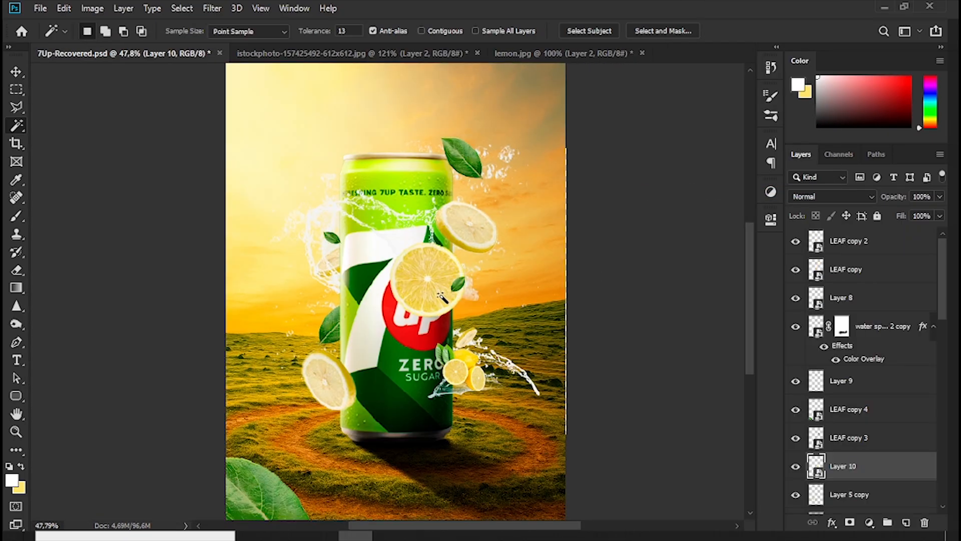
Enlarge the round lemon slice in the 7Up composite and set it in the foreground, running off the canvas's right edge.
{"action": "key", "text": "ctrl+t"}
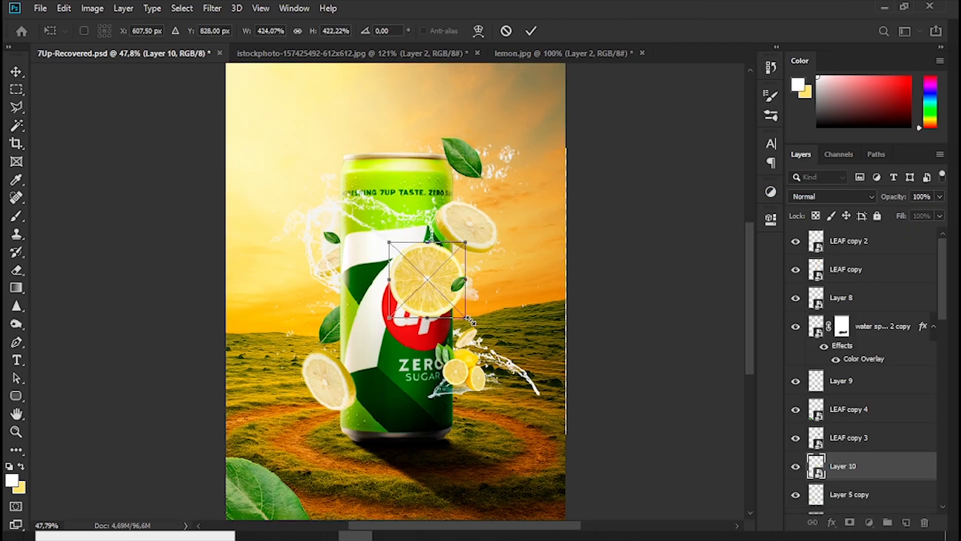
{"action": "left_click_drag", "start_coordinate": [434, 297], "coordinate": [512, 111]}
{"action": "left_click_drag", "start_coordinate": [464, 155], "coordinate": [498, 440]}
{"action": "key", "text": "Return"}
{"action": "scroll", "coordinate": [373, 363], "scroll_direction": "up", "scroll_amount": 5}
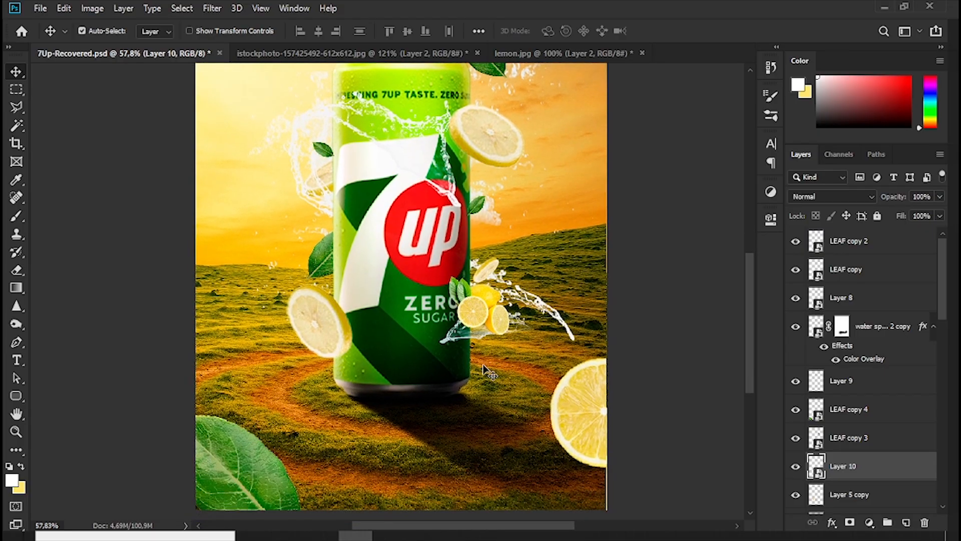
Gather the lemon slice layers Layer 10, Layer 5 copy, Layer 5 and Layer 7 into one group.
{"action": "scroll", "coordinate": [404, 276], "scroll_direction": "up", "scroll_amount": 3}
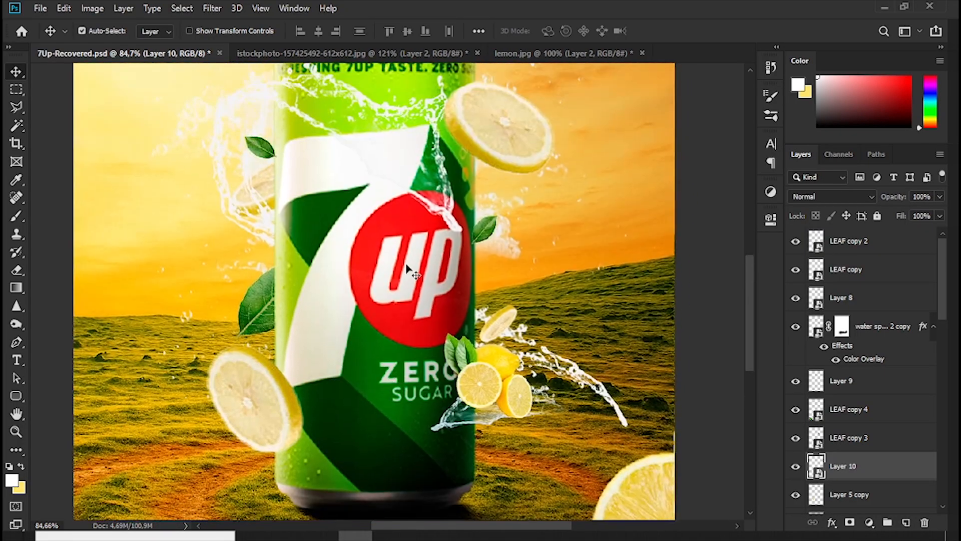
{"action": "scroll", "coordinate": [399, 283], "scroll_direction": "down", "scroll_amount": 1}
{"action": "left_click", "coordinate": [389, 378]}
{"action": "scroll", "coordinate": [828, 431], "scroll_direction": "down", "scroll_amount": 2}
{"action": "scroll", "coordinate": [793, 418], "scroll_direction": "down", "scroll_amount": 2}
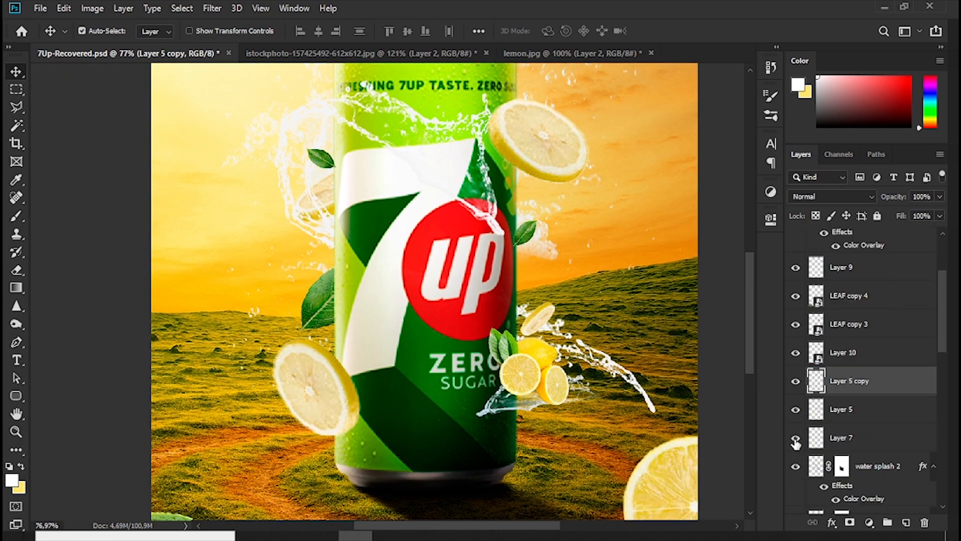
{"action": "left_click", "coordinate": [859, 436], "text": "shift"}
{"action": "key", "text": "ctrl+g"}
{"action": "left_click", "coordinate": [795, 353]}
{"action": "left_click", "coordinate": [795, 352]}
{"action": "mouse_move", "coordinate": [851, 354]}
{"action": "left_mouse_down"}
{"action": "mouse_move", "coordinate": [856, 387]}
{"action": "mouse_move", "coordinate": [843, 347]}
{"action": "left_mouse_up"}
{"action": "scroll", "coordinate": [821, 310], "scroll_direction": "up", "scroll_amount": 1}
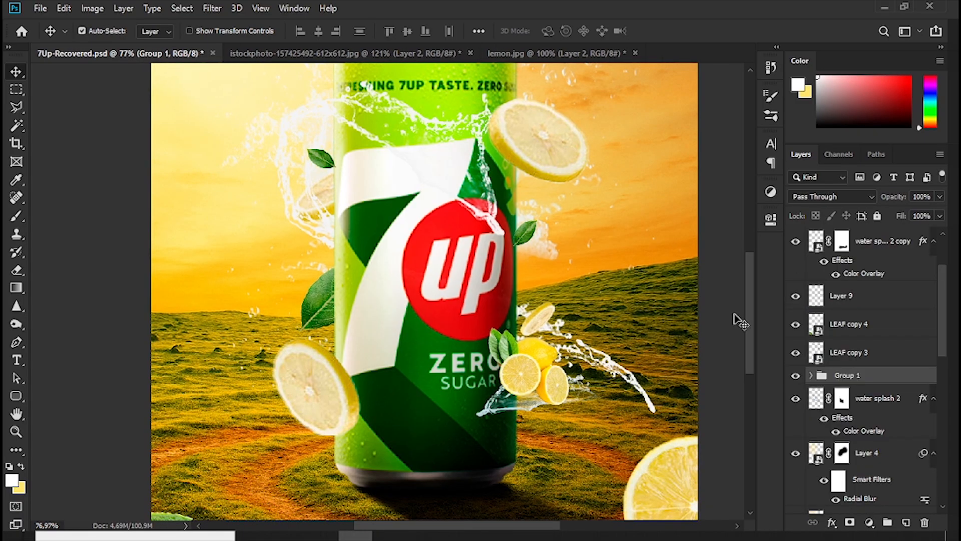
Add a darkening Curves adjustment clipped to Group 1 and invert its mask to black.
{"action": "scroll", "coordinate": [794, 320], "scroll_direction": "down", "scroll_amount": 4}
{"action": "scroll", "coordinate": [801, 301], "scroll_direction": "up", "scroll_amount": 2}
{"action": "scroll", "coordinate": [801, 301], "scroll_direction": "down", "scroll_amount": 2}
{"action": "scroll", "coordinate": [801, 301], "scroll_direction": "up", "scroll_amount": 2}
{"action": "left_click", "coordinate": [651, 453]}
{"action": "left_click_drag", "start_coordinate": [663, 363], "coordinate": [686, 380]}
{"action": "left_click_drag", "start_coordinate": [732, 295], "coordinate": [733, 345]}
{"action": "left_click_drag", "start_coordinate": [691, 377], "coordinate": [708, 389]}
{"action": "left_click_drag", "start_coordinate": [733, 345], "coordinate": [733, 320]}
{"action": "mouse_move", "coordinate": [694, 404]}
{"action": "left_mouse_down"}
{"action": "mouse_move", "coordinate": [691, 395]}
{"action": "mouse_move", "coordinate": [707, 397]}
{"action": "mouse_move", "coordinate": [697, 386]}
{"action": "left_mouse_up"}
{"action": "left_click_drag", "start_coordinate": [733, 319], "coordinate": [740, 362]}
{"action": "left_click_drag", "start_coordinate": [697, 386], "coordinate": [700, 395]}
{"action": "left_click", "coordinate": [731, 215]}
{"action": "scroll", "coordinate": [658, 308], "scroll_direction": "down", "scroll_amount": 3}
{"action": "key", "text": "ctrl+i"}
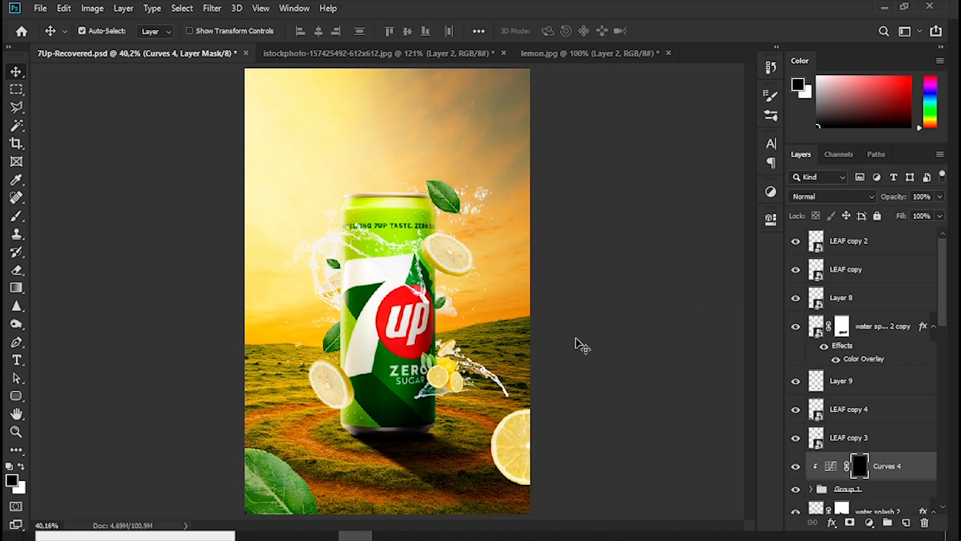
Paint white on the Curves 4 mask at reduced brush opacity to shade the lower lemon slice beside the can.
{"action": "key", "text": "b"}
{"action": "scroll", "coordinate": [350, 378], "scroll_direction": "up", "scroll_amount": 8}
{"action": "mouse_move", "coordinate": [277, 38]}
{"action": "left_mouse_down"}
{"action": "mouse_move", "coordinate": [257, 46]}
{"action": "mouse_move", "coordinate": [260, 32]}
{"action": "left_mouse_up"}
{"action": "key", "text": "x"}
{"action": "scroll", "coordinate": [348, 246], "scroll_direction": "up", "scroll_amount": 4}
{"action": "left_click_drag", "start_coordinate": [353, 313], "coordinate": [374, 162]}
{"action": "mouse_move", "coordinate": [388, 245]}
{"action": "left_mouse_down"}
{"action": "mouse_move", "coordinate": [436, 363]}
{"action": "mouse_move", "coordinate": [403, 365]}
{"action": "left_mouse_up"}
Refine the lemon slices' shading on the Curves 4 mask with a smaller brush and softer strokes at 28% opacity.
{"action": "scroll", "coordinate": [432, 357], "scroll_direction": "down", "scroll_amount": 4}
{"action": "key", "text": "bracketleft"}
{"action": "key", "text": "bracketleft"}
{"action": "key", "text": "bracketleft"}
{"action": "key", "text": "bracketleft"}
{"action": "key", "text": "bracketleft"}
{"action": "key", "text": "bracketleft"}
{"action": "key", "text": "bracketleft"}
{"action": "key", "text": "bracketleft"}
{"action": "key", "text": "bracketleft"}
{"action": "key", "text": "bracketleft"}
{"action": "key", "text": "bracketleft"}
{"action": "key", "text": "bracketleft"}
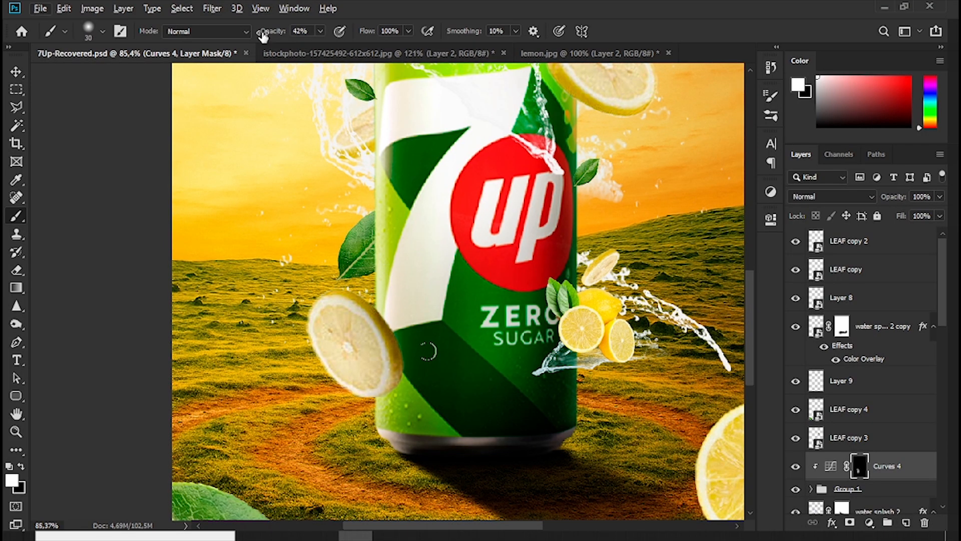
{"action": "left_click_drag", "start_coordinate": [378, 312], "coordinate": [379, 410]}
{"action": "left_click_drag", "start_coordinate": [572, 147], "coordinate": [443, 267]}
{"action": "scroll", "coordinate": [443, 266], "scroll_direction": "up", "scroll_amount": 3}
{"action": "mouse_move", "coordinate": [493, 107]}
{"action": "left_mouse_down"}
{"action": "mouse_move", "coordinate": [523, 125]}
{"action": "mouse_move", "coordinate": [486, 228]}
{"action": "left_mouse_up"}
{"action": "scroll", "coordinate": [501, 243], "scroll_direction": "down", "scroll_amount": 3}
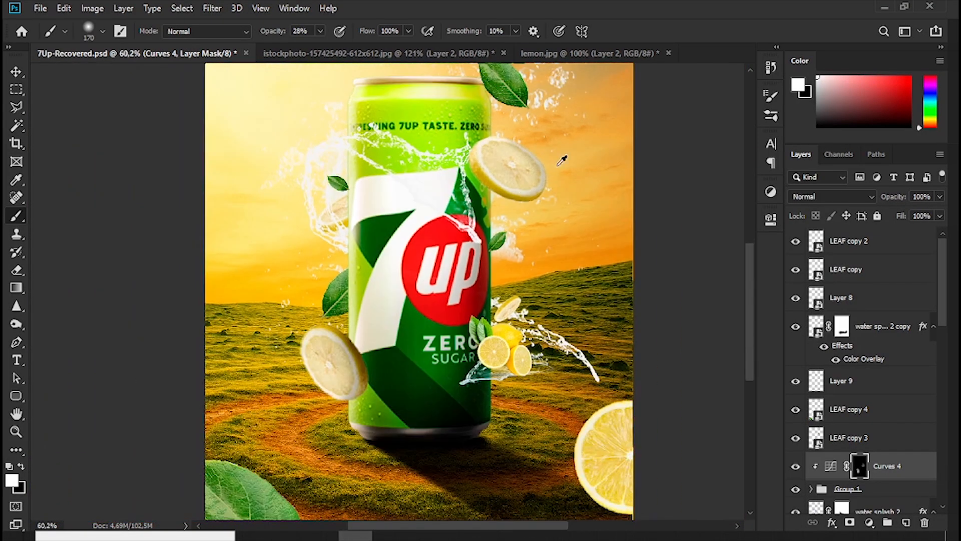
Blend the lemon slices' shading on the Curves 4 mask with varied brush sizes at 28% opacity, alternating white and black.
{"action": "key", "text": "bracketright"}
{"action": "key", "text": "bracketright"}
{"action": "key", "text": "bracketright"}
{"action": "key", "text": "bracketright"}
{"action": "key", "text": "bracketright"}
{"action": "key", "text": "bracketright"}
{"action": "key", "text": "bracketright"}
{"action": "key", "text": "bracketright"}
{"action": "key", "text": "bracketright"}
{"action": "key", "text": "bracketright"}
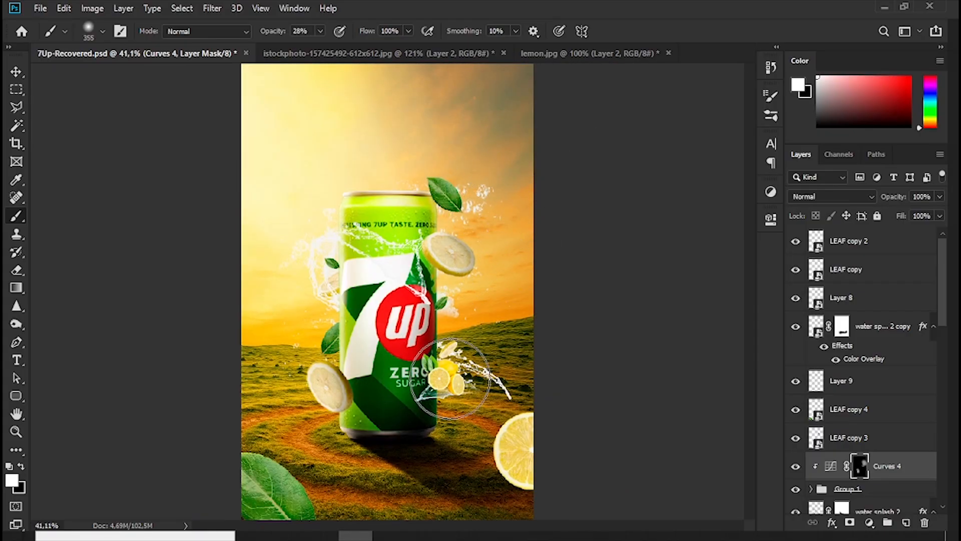
{"action": "scroll", "coordinate": [450, 378], "scroll_direction": "up", "scroll_amount": 5}
{"action": "right_click", "coordinate": [452, 380], "text": "alt"}
{"action": "scroll", "coordinate": [428, 353], "scroll_direction": "up", "scroll_amount": 2}
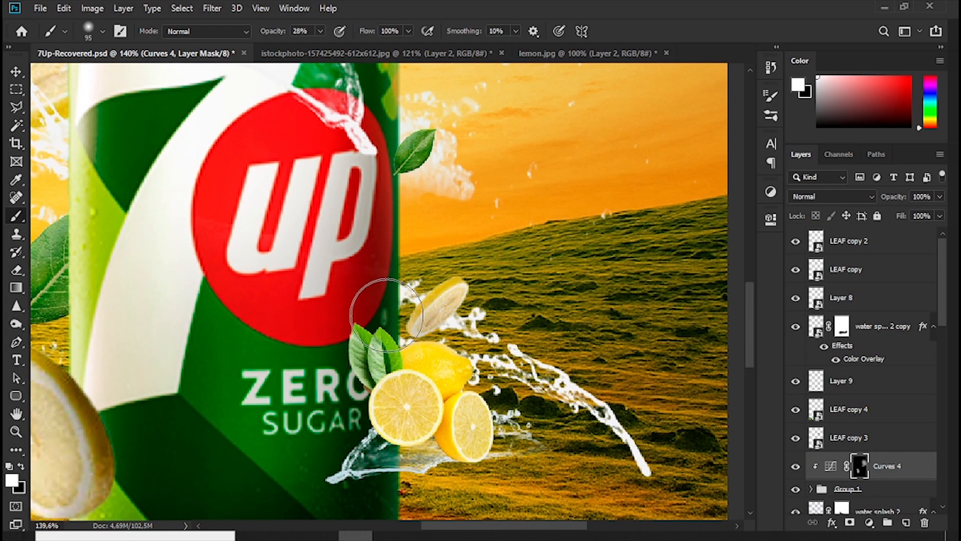
{"action": "scroll", "coordinate": [450, 315], "scroll_direction": "down", "scroll_amount": 2}
{"action": "mouse_move", "coordinate": [214, 295]}
{"action": "left_mouse_down"}
{"action": "mouse_move", "coordinate": [352, 271]}
{"action": "mouse_move", "coordinate": [376, 308]}
{"action": "left_mouse_up"}
{"action": "key", "text": "x"}
{"action": "key", "text": "x"}
{"action": "key", "text": "x"}
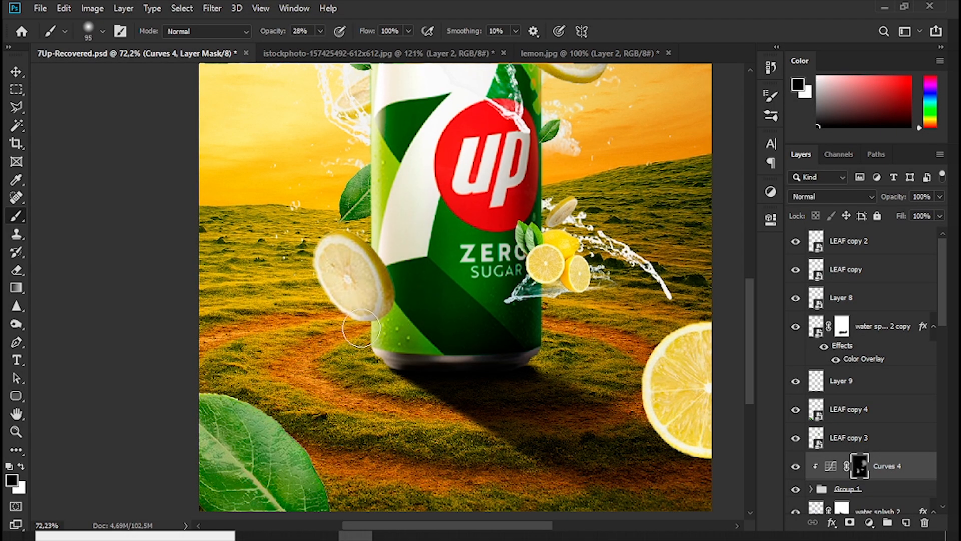
{"action": "key", "text": "x"}
{"action": "scroll", "coordinate": [348, 317], "scroll_direction": "down", "scroll_amount": 2}
{"action": "right_click", "coordinate": [341, 318], "text": "alt"}
{"action": "key", "text": "x"}
{"action": "scroll", "coordinate": [605, 283], "scroll_direction": "up", "scroll_amount": 1}
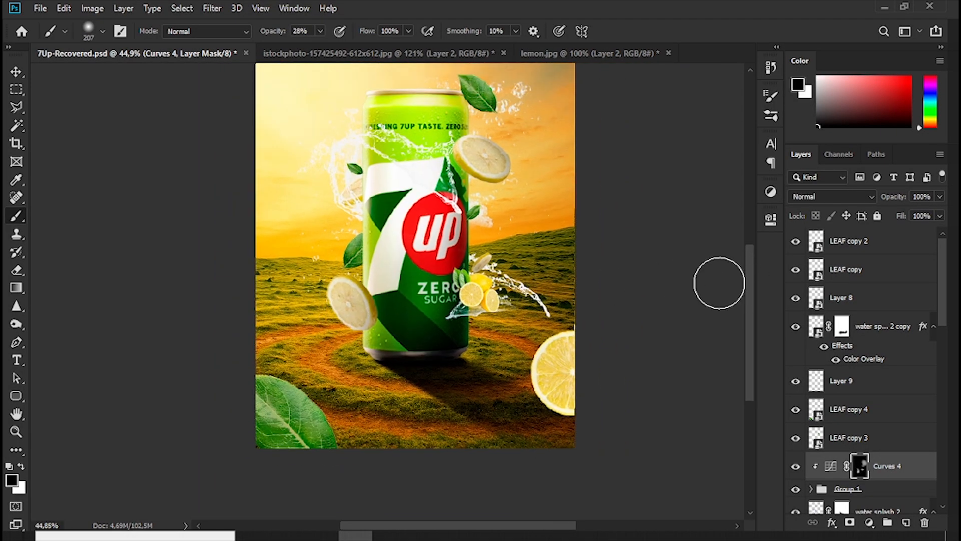
Add a brightening Brightness/Contrast adjustment clipped above Curves 4 and invert its mask to black.
{"action": "left_click", "coordinate": [771, 192]}
{"action": "left_click", "coordinate": [651, 216]}
{"action": "left_click_drag", "start_coordinate": [650, 298], "coordinate": [678, 299]}
{"action": "left_click", "coordinate": [731, 214]}
{"action": "key", "text": "ctrl+i"}
Paint white on the Brightness/Contrast 2 mask at 28% opacity to add highlights to the lemon slices around the can.
{"action": "scroll", "coordinate": [320, 280], "scroll_direction": "up", "scroll_amount": 4}
{"action": "key", "text": "x"}
{"action": "left_click", "coordinate": [295, 315]}
{"action": "key", "text": "x"}
{"action": "key", "text": "x"}
{"action": "left_click_drag", "start_coordinate": [437, 261], "coordinate": [402, 335]}
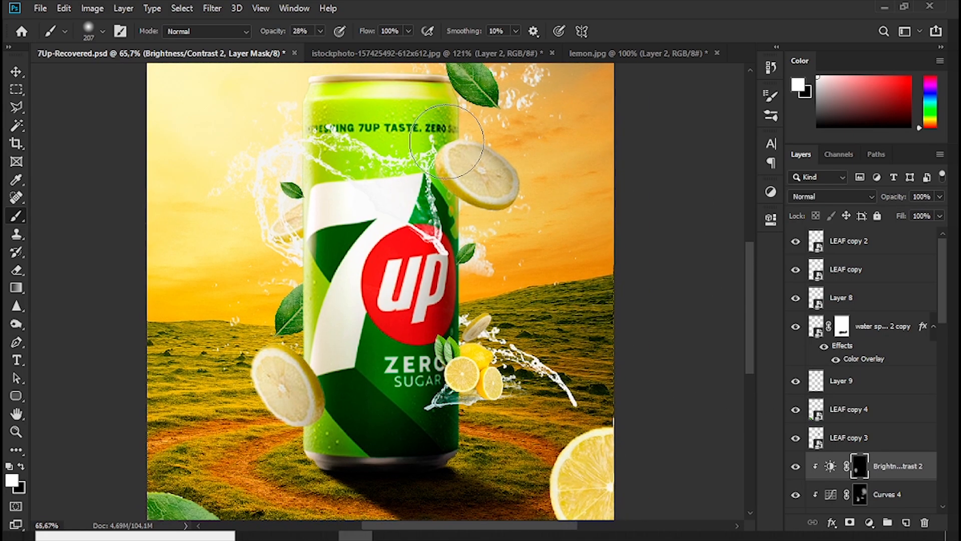
{"action": "scroll", "coordinate": [473, 228], "scroll_direction": "down", "scroll_amount": 3}
{"action": "scroll", "coordinate": [473, 228], "scroll_direction": "left", "scroll_amount": 1}
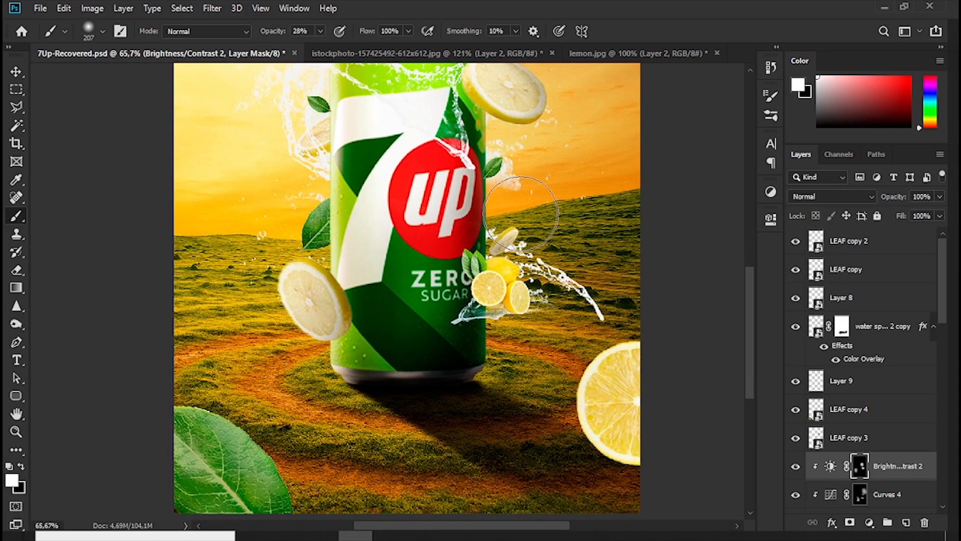
{"action": "scroll", "coordinate": [519, 210], "scroll_direction": "down", "scroll_amount": 5}
{"action": "scroll", "coordinate": [479, 303], "scroll_direction": "up", "scroll_amount": 4}
Move the LEAF copy and LEAF copy 2 layers below Layer 9, directly above LEAF copy 4.
{"action": "key", "text": "v"}
{"action": "left_click", "coordinate": [870, 431]}
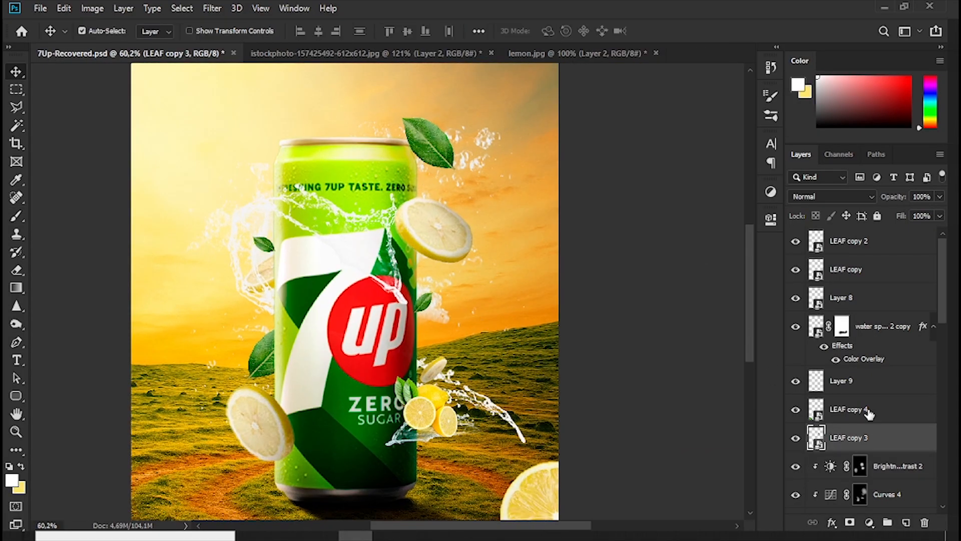
{"action": "left_click", "coordinate": [868, 409], "text": "shift"}
{"action": "left_click", "coordinate": [857, 297]}
{"action": "left_click_drag", "start_coordinate": [846, 269], "coordinate": [888, 398]}
{"action": "left_click_drag", "start_coordinate": [866, 248], "coordinate": [868, 364]}
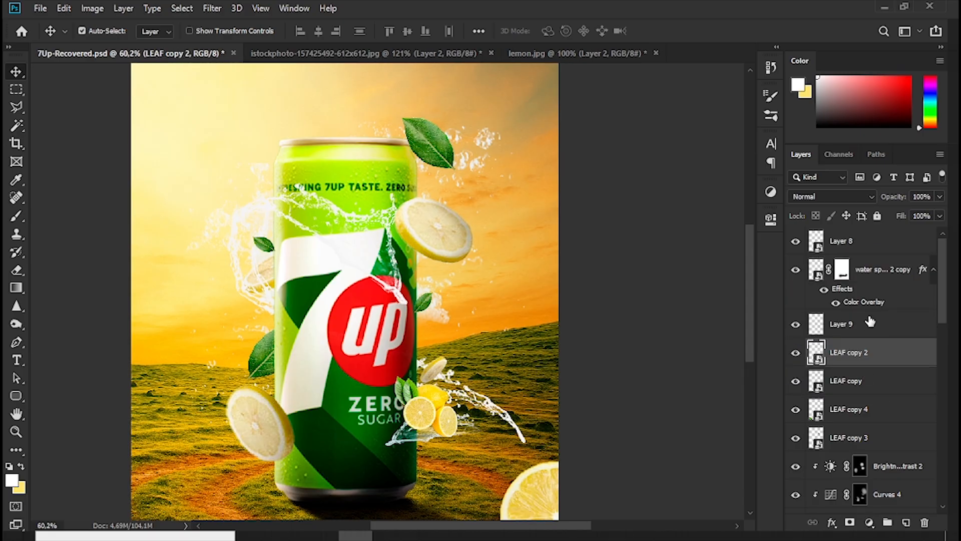
Group the four leaf copy layers and name the group Leaf.
{"action": "left_click", "coordinate": [865, 435], "text": "shift"}
{"action": "key", "text": "ctrl+g"}
{"action": "double_click", "coordinate": [849, 346]}
{"action": "type", "text": "Leaf"}
{"action": "key", "text": "Return"}
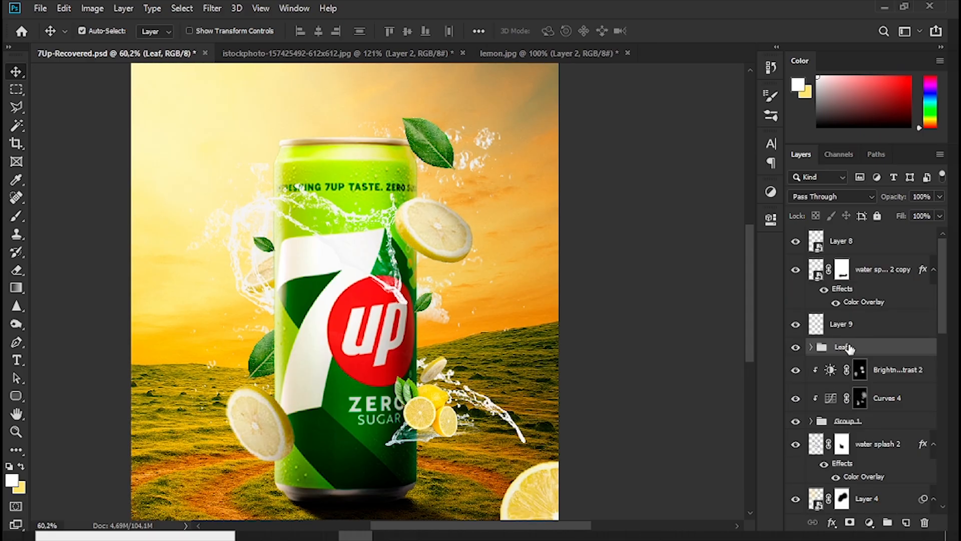
Add a darkening Curves adjustment clipped to the Leaf group, lowering its midtones and white point, and invert its mask to black.
{"action": "left_click", "coordinate": [774, 193]}
{"action": "left_click", "coordinate": [661, 223]}
{"action": "left_click", "coordinate": [651, 452]}
{"action": "left_click_drag", "start_coordinate": [668, 358], "coordinate": [680, 371]}
{"action": "left_click_drag", "start_coordinate": [733, 294], "coordinate": [736, 334]}
{"action": "mouse_move", "coordinate": [681, 372]}
{"action": "left_mouse_down"}
{"action": "mouse_move", "coordinate": [693, 388]}
{"action": "mouse_move", "coordinate": [685, 375]}
{"action": "left_mouse_up"}
{"action": "left_click", "coordinate": [730, 215]}
{"action": "key", "text": "ctrl+i"}
Paint white on the Curves 5 mask at 51% brush opacity to shade the leaves beside the can.
{"action": "key", "text": "b"}
{"action": "scroll", "coordinate": [727, 275], "scroll_direction": "up", "scroll_amount": 3}
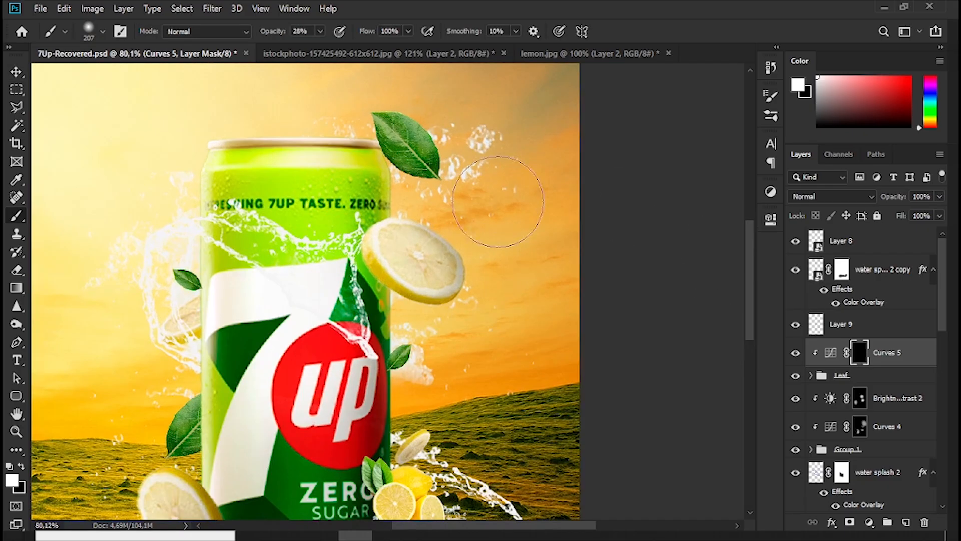
{"action": "left_click_drag", "start_coordinate": [238, 353], "coordinate": [300, 288]}
{"action": "key", "text": "bracketright"}
{"action": "key", "text": "bracketright"}
{"action": "key", "text": "bracketright"}
{"action": "key", "text": "bracketright"}
{"action": "key", "text": "bracketright"}
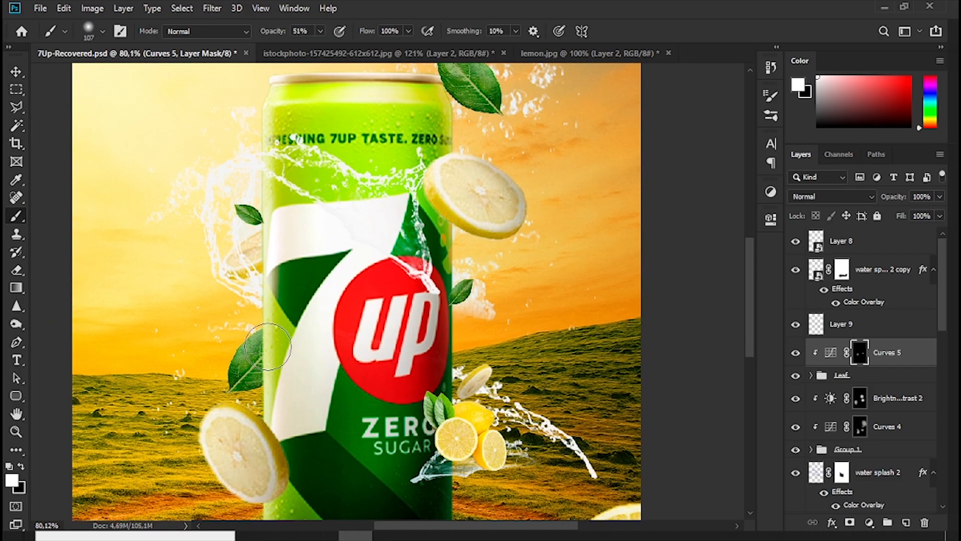
Deepen the shading of the leaves at the can's left side with a smaller brush at 100% opacity.
{"action": "scroll", "coordinate": [303, 345], "scroll_direction": "up", "scroll_amount": 4}
{"action": "left_click_drag", "start_coordinate": [312, 347], "coordinate": [274, 353]}
{"action": "left_click_drag", "start_coordinate": [244, 143], "coordinate": [210, 194]}
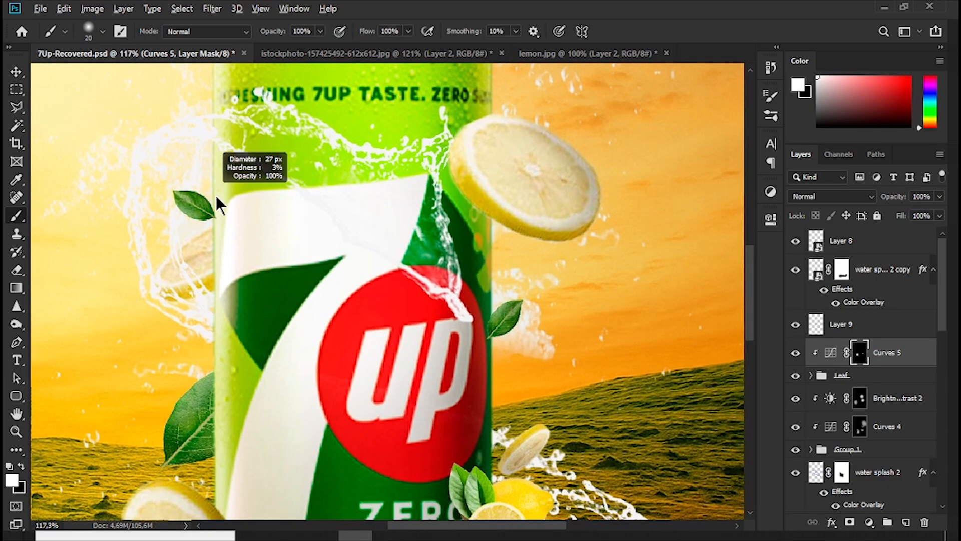
{"action": "left_click_drag", "start_coordinate": [301, 150], "coordinate": [228, 282]}
Lower the brush opacity to 78% and shade the leaf near the can's top and the small leaf at its right side.
{"action": "left_click_drag", "start_coordinate": [278, 31], "coordinate": [267, 32]}
{"action": "scroll", "coordinate": [306, 84], "scroll_direction": "down", "scroll_amount": 7}
{"action": "left_click_drag", "start_coordinate": [383, 72], "coordinate": [372, 129]}
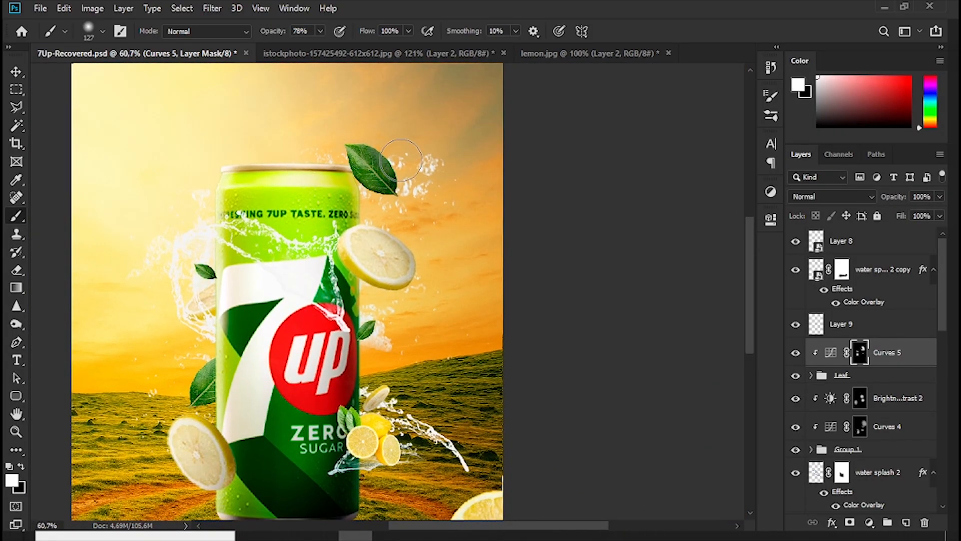
{"action": "scroll", "coordinate": [400, 161], "scroll_direction": "down", "scroll_amount": 3}
{"action": "scroll", "coordinate": [401, 164], "scroll_direction": "up", "scroll_amount": 5}
{"action": "left_click_drag", "start_coordinate": [385, 355], "coordinate": [358, 259]}
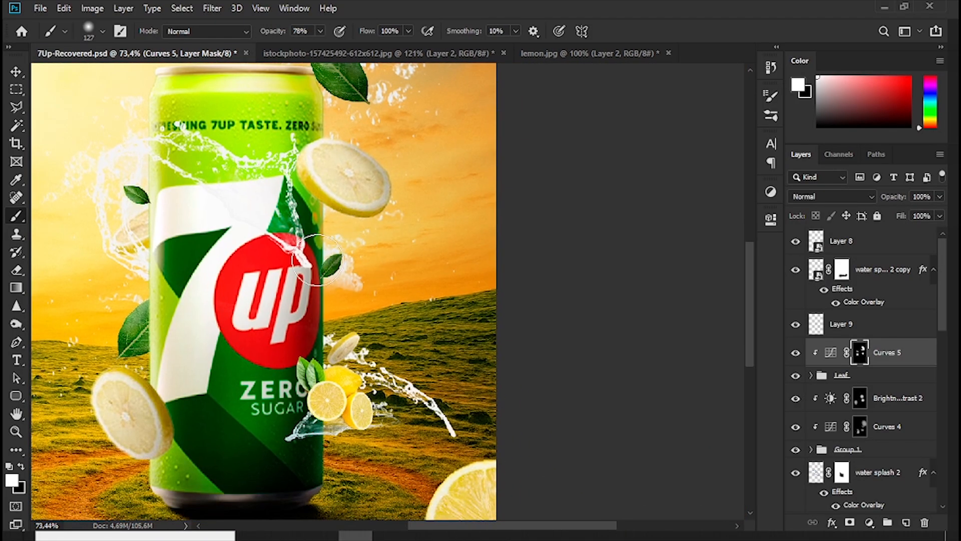
{"action": "left_click_drag", "start_coordinate": [116, 402], "coordinate": [333, 239]}
Shade the large foreground leaf on the Curves 5 mask with a much larger brush at 78% opacity.
{"action": "scroll", "coordinate": [256, 438], "scroll_direction": "down", "scroll_amount": 3}
{"action": "left_click_drag", "start_coordinate": [244, 450], "coordinate": [298, 338]}
{"action": "left_click_drag", "start_coordinate": [296, 339], "coordinate": [359, 350]}
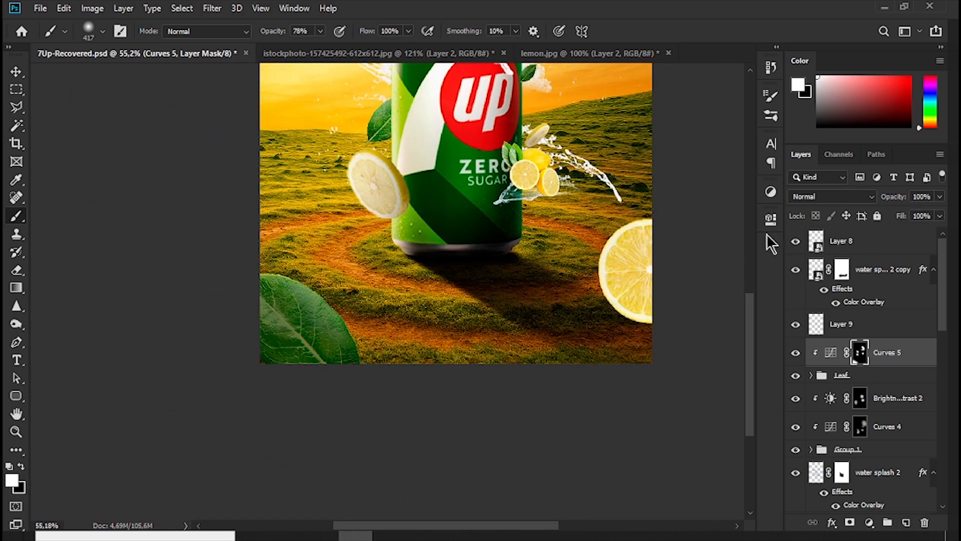
{"action": "key", "text": "0"}
Add a Brightness/Contrast adjustment clipped above Curves 5, raise its brightness and contrast, and invert its mask to black.
{"action": "left_click", "coordinate": [771, 191]}
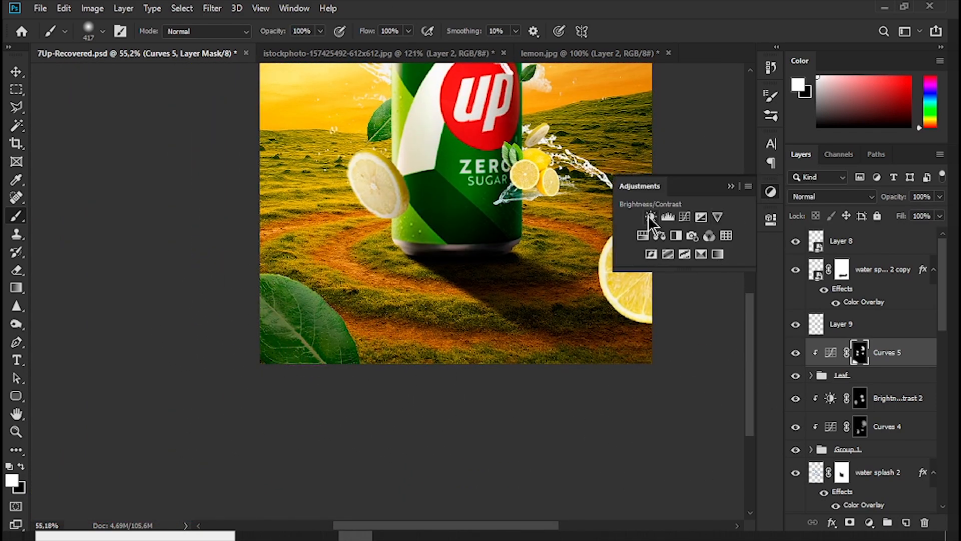
{"action": "left_click", "coordinate": [648, 219]}
{"action": "key", "text": "ctrl+0"}
{"action": "left_click_drag", "start_coordinate": [653, 298], "coordinate": [686, 298]}
{"action": "mouse_move", "coordinate": [652, 325]}
{"action": "left_mouse_down"}
{"action": "mouse_move", "coordinate": [556, 328]}
{"action": "mouse_move", "coordinate": [680, 325]}
{"action": "mouse_move", "coordinate": [703, 299]}
{"action": "left_mouse_up"}
{"action": "left_click", "coordinate": [733, 214]}
{"action": "key", "text": "ctrl+i"}
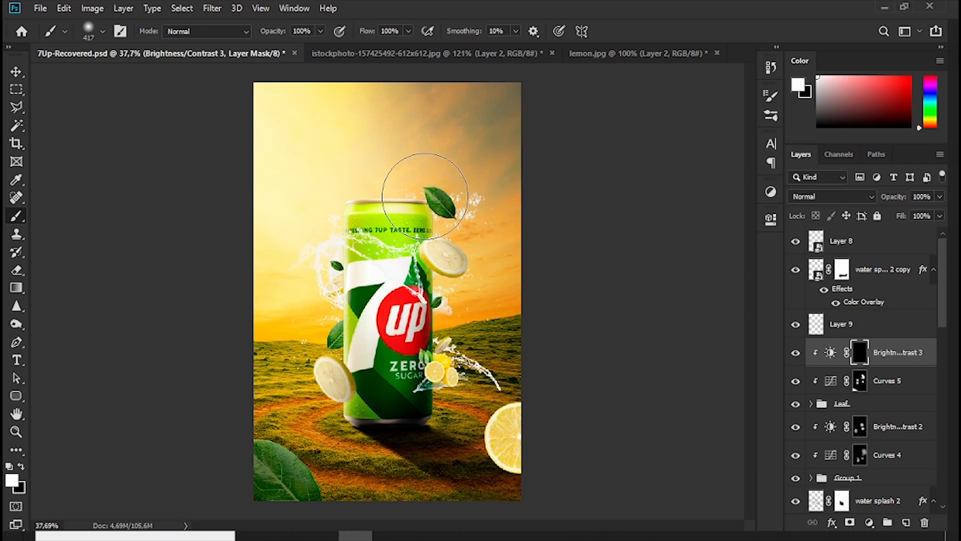
Paint white on the Brightness/Contrast 3 mask at 62% opacity to highlight the leaves around the can and in the foreground.
{"action": "scroll", "coordinate": [425, 150], "scroll_direction": "up", "scroll_amount": 2}
{"action": "key", "text": "bracketleft"}
{"action": "key", "text": "x"}
{"action": "key", "text": "x"}
{"action": "left_click_drag", "start_coordinate": [410, 182], "coordinate": [441, 172]}
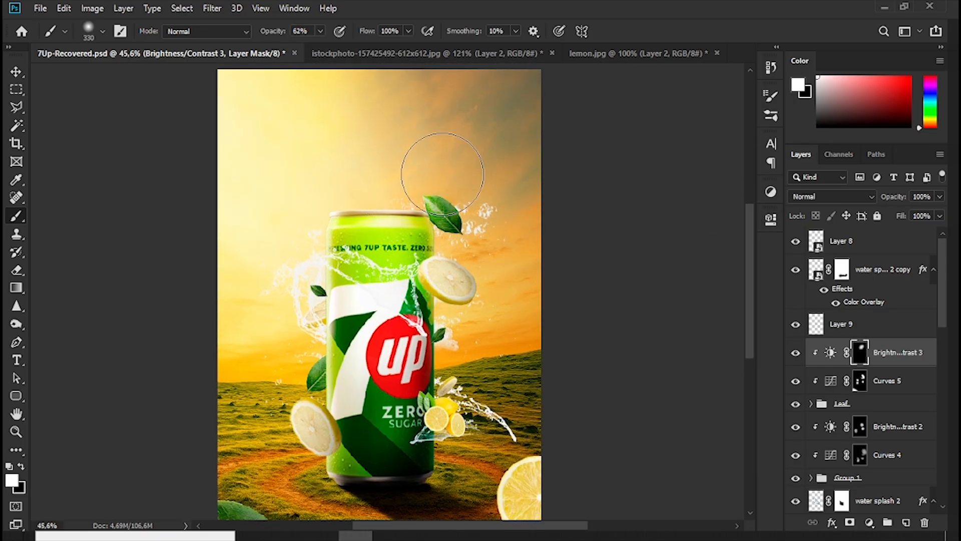
{"action": "left_click_drag", "start_coordinate": [243, 372], "coordinate": [311, 268]}
{"action": "left_click_drag", "start_coordinate": [347, 407], "coordinate": [359, 419]}
{"action": "scroll", "coordinate": [396, 289], "scroll_direction": "down", "scroll_amount": 3}
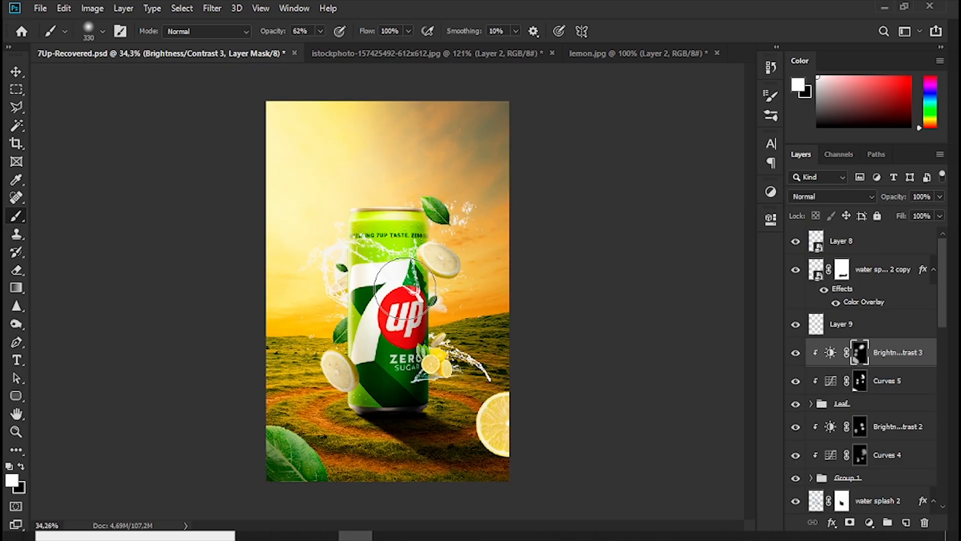
{"action": "scroll", "coordinate": [410, 289], "scroll_direction": "up", "scroll_amount": 4}
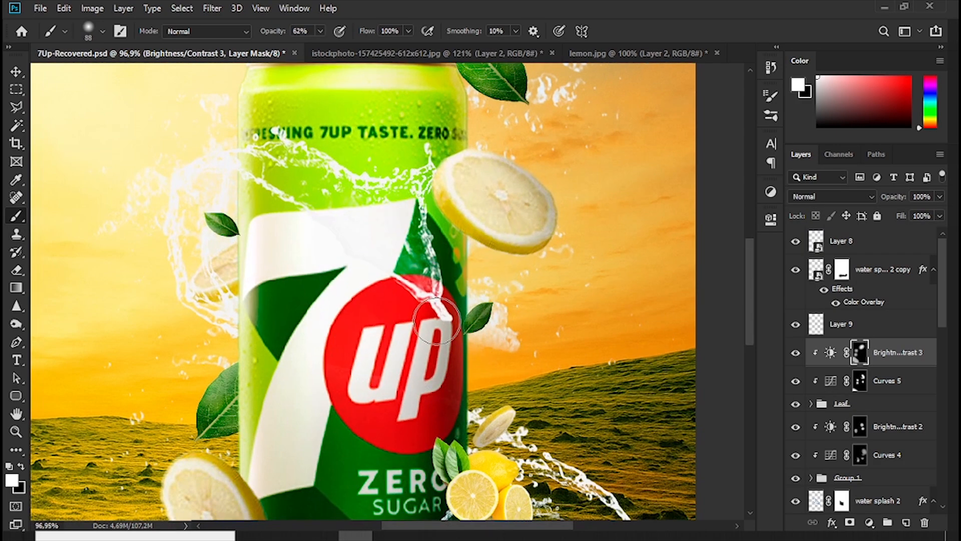
{"action": "scroll", "coordinate": [354, 331], "scroll_direction": "down", "scroll_amount": 4}
Group the LEAF and Layer 7 copy layers behind the can and name the group l/l.
{"action": "key", "text": "v"}
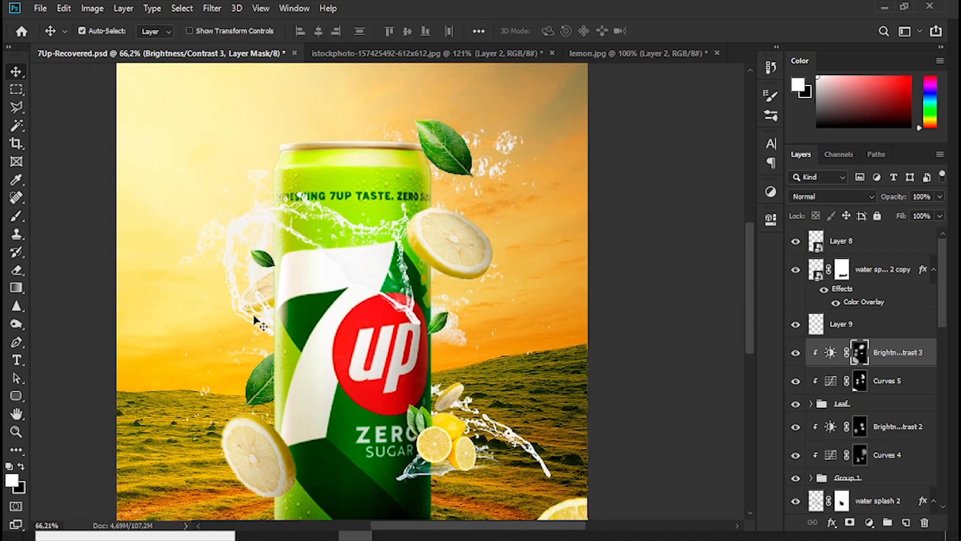
{"action": "left_click", "coordinate": [262, 256]}
{"action": "scroll", "coordinate": [280, 266], "scroll_direction": "down", "scroll_amount": 1}
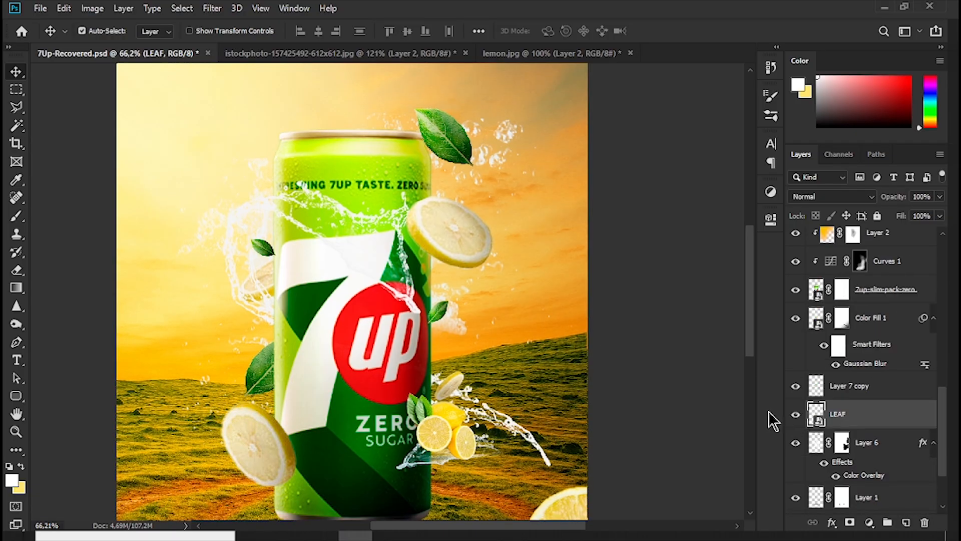
{"action": "left_click", "coordinate": [856, 391], "text": "ctrl"}
{"action": "key", "text": "ctrl+g"}
{"action": "key", "text": "Return"}
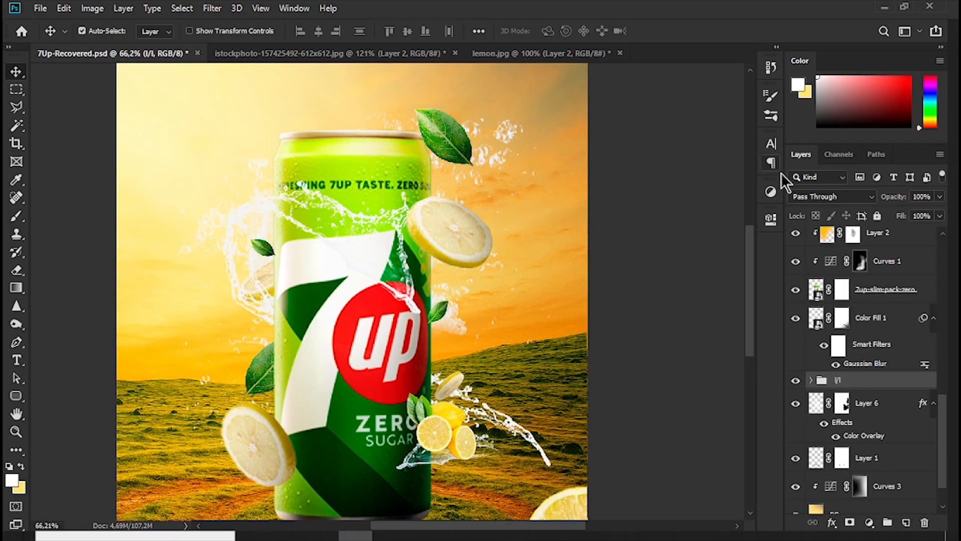
Add a Curves adjustment clipped to the l/l group, lower its white point and midtones, and invert its mask to black.
{"action": "left_click", "coordinate": [771, 192]}
{"action": "left_click", "coordinate": [658, 224]}
{"action": "key", "text": "ctrl+alt+g"}
{"action": "left_click_drag", "start_coordinate": [683, 345], "coordinate": [683, 376]}
{"action": "key", "text": "ctrl+z"}
{"action": "left_click_drag", "start_coordinate": [733, 294], "coordinate": [733, 338]}
{"action": "left_click_drag", "start_coordinate": [683, 373], "coordinate": [679, 390]}
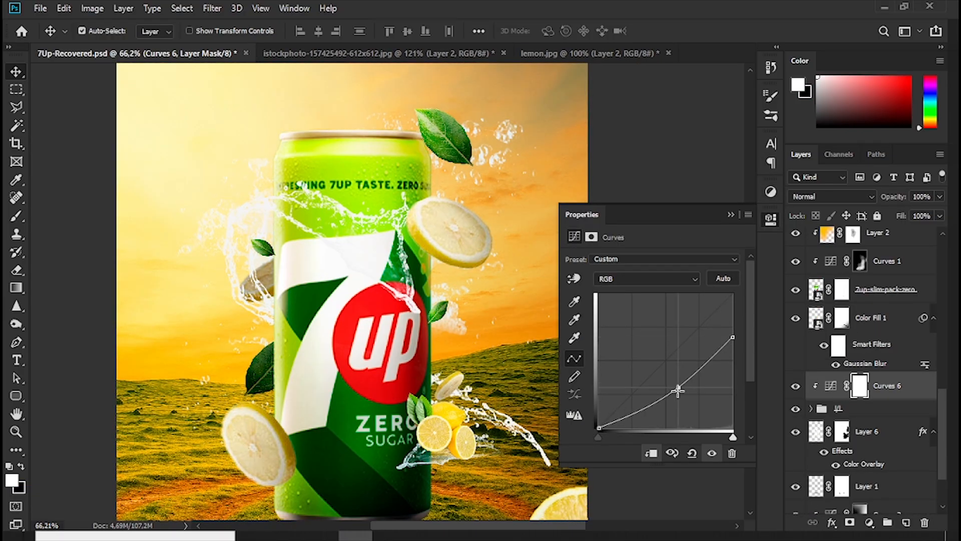
{"action": "key", "text": "ctrl+i"}
Paint white on the Curves 6 mask to shade the lemon slice and leaf behind the can, and darken the curve further.
{"action": "key", "text": "b"}
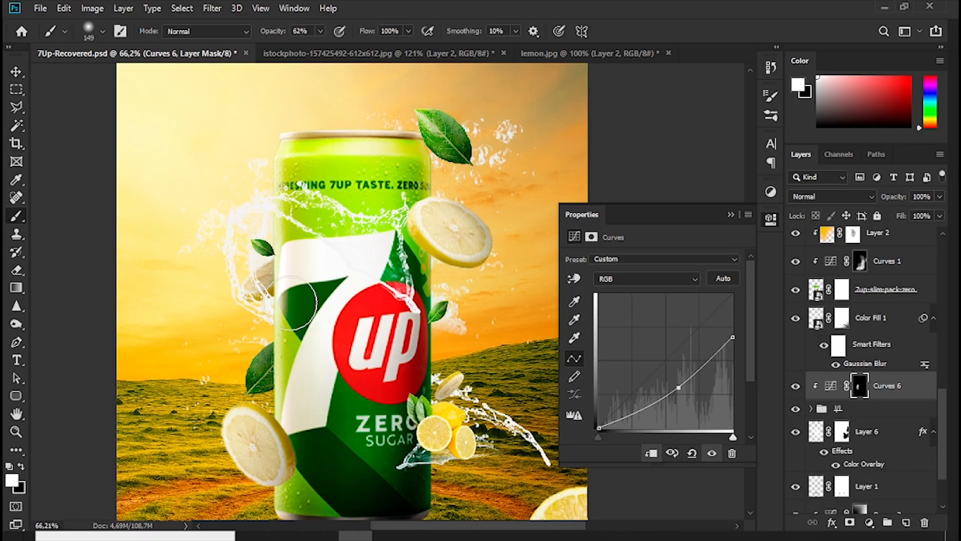
{"action": "left_click_drag", "start_coordinate": [289, 348], "coordinate": [268, 349]}
{"action": "left_click_drag", "start_coordinate": [678, 390], "coordinate": [685, 396]}
{"action": "left_click", "coordinate": [730, 214]}
Add a clipped Brightness/Contrast adjustment above Curves 6, brighten it, invert its mask and paint highlights onto the leaf behind the can.
{"action": "left_click", "coordinate": [771, 192]}
{"action": "left_click", "coordinate": [624, 227]}
{"action": "mouse_move", "coordinate": [652, 298]}
{"action": "left_mouse_down"}
{"action": "mouse_move", "coordinate": [673, 299]}
{"action": "mouse_move", "coordinate": [686, 326]}
{"action": "left_mouse_up"}
{"action": "left_click", "coordinate": [651, 453]}
{"action": "left_click_drag", "start_coordinate": [673, 299], "coordinate": [688, 301]}
{"action": "left_click", "coordinate": [731, 214]}
{"action": "key", "text": "ctrl+i"}
{"action": "left_click_drag", "start_coordinate": [247, 353], "coordinate": [245, 351]}
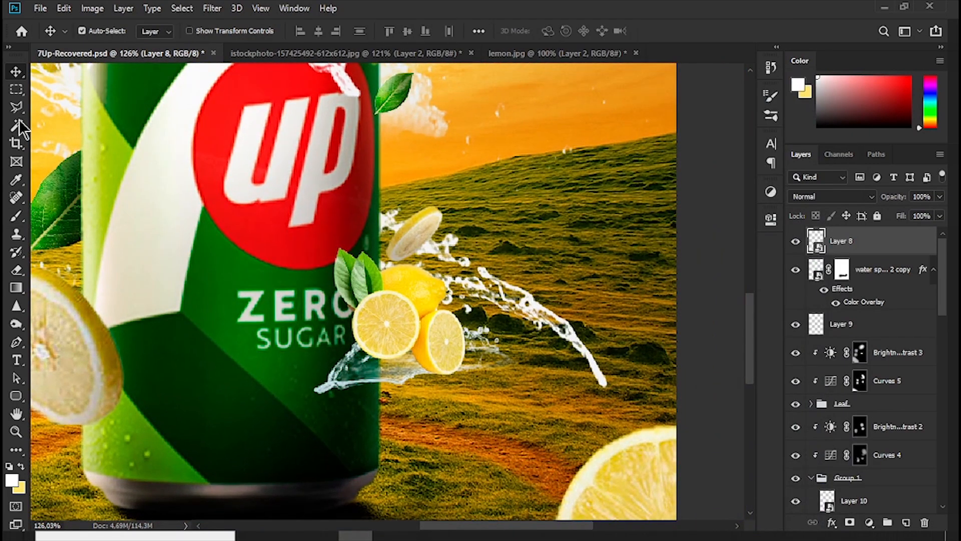
Add a darkening Curves adjustment clipped to the lemon bunch on Layer 8 and invert its mask to black.
{"action": "left_click", "coordinate": [771, 192]}
{"action": "left_click", "coordinate": [701, 217]}
{"action": "left_click", "coordinate": [652, 453]}
{"action": "left_click_drag", "start_coordinate": [681, 345], "coordinate": [697, 392]}
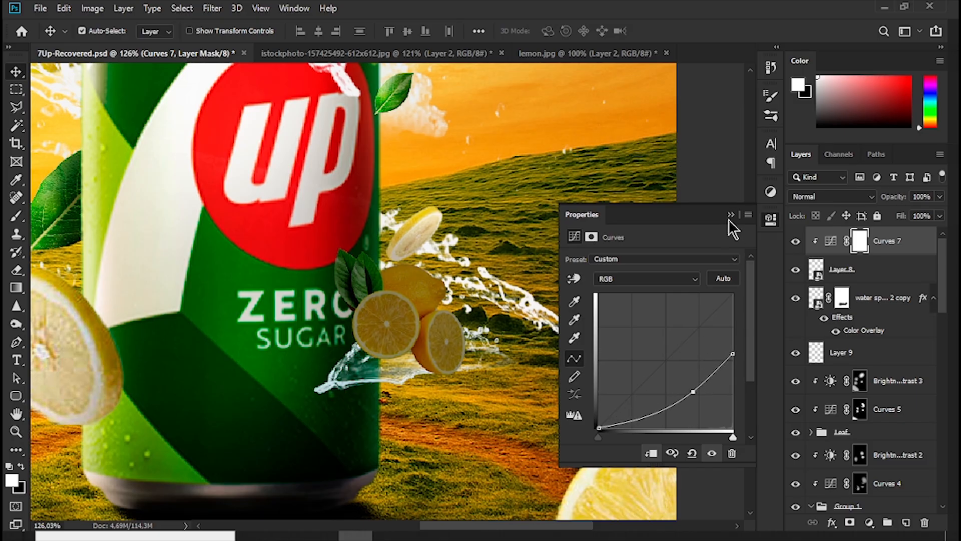
{"action": "left_click", "coordinate": [731, 214]}
{"action": "key", "text": "ctrl+i"}
Create a new layer directly below Layer 8 and set the brush color to black.
{"action": "key", "text": "b"}
{"action": "scroll", "coordinate": [382, 329], "scroll_direction": "up", "scroll_amount": 3}
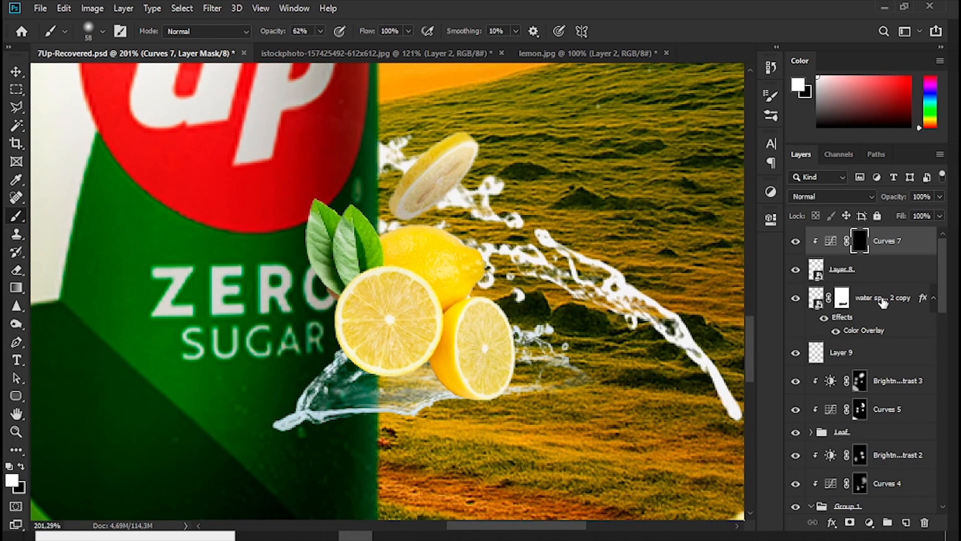
{"action": "left_click", "coordinate": [882, 302]}
{"action": "left_click", "coordinate": [906, 522]}
{"action": "left_click", "coordinate": [13, 480]}
{"action": "left_click", "coordinate": [582, 431]}
{"action": "left_click", "coordinate": [874, 250]}
Paint the lemon bunch's shadow on the can in Layer 11 at 43% brush opacity and reduce the layer opacity to about 69%.
{"action": "left_click_drag", "start_coordinate": [337, 275], "coordinate": [369, 242]}
{"action": "key", "text": "ctrl+z"}
{"action": "left_click_drag", "start_coordinate": [269, 33], "coordinate": [259, 34]}
{"action": "mouse_move", "coordinate": [356, 292]}
{"action": "left_mouse_down"}
{"action": "mouse_move", "coordinate": [342, 299]}
{"action": "mouse_move", "coordinate": [332, 226]}
{"action": "left_mouse_up"}
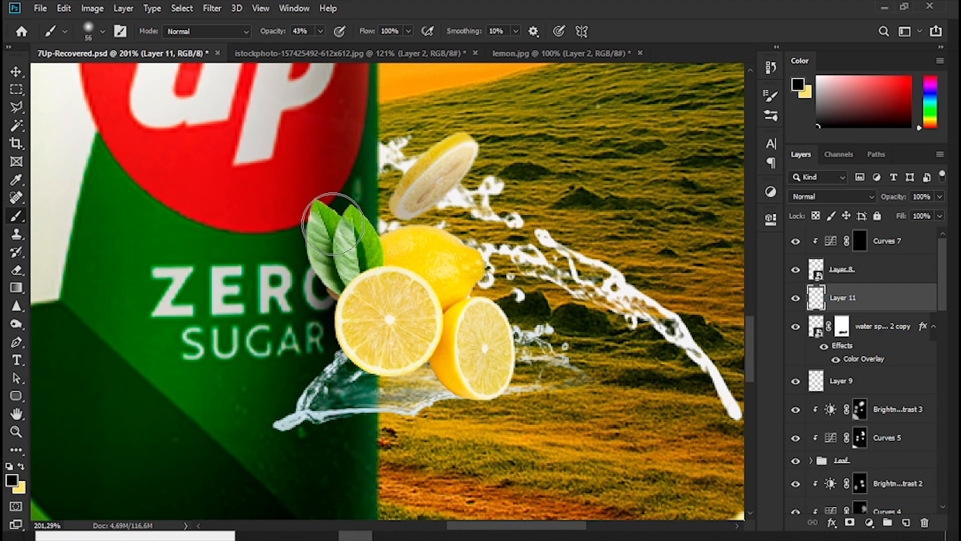
{"action": "scroll", "coordinate": [367, 238], "scroll_direction": "down", "scroll_amount": 7}
{"action": "scroll", "coordinate": [396, 255], "scroll_direction": "up", "scroll_amount": 1}
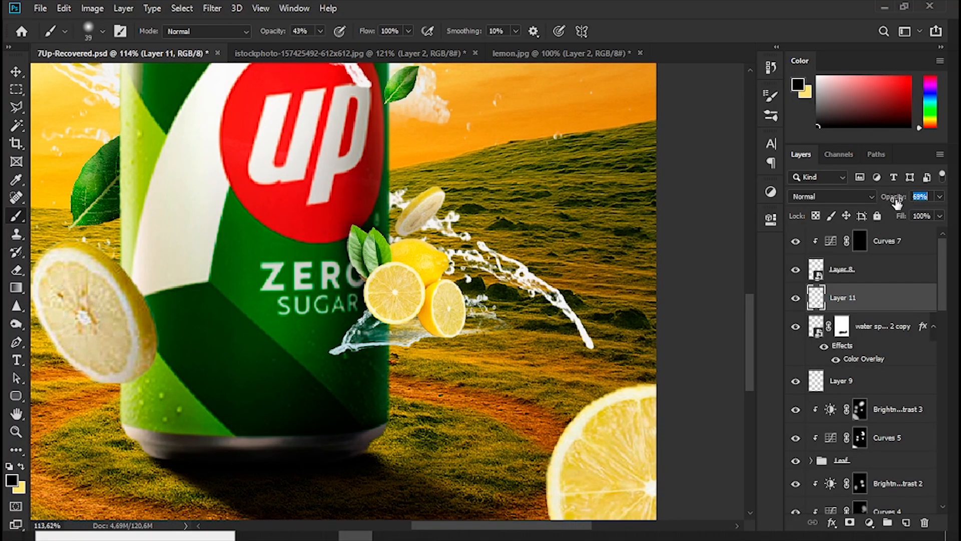
Paint white on the Curves 7 mask with a very small brush at 43% opacity to shade where the lemons meet.
{"action": "scroll", "coordinate": [378, 314], "scroll_direction": "up", "scroll_amount": 4}
{"action": "key", "text": "v"}
{"action": "left_click", "coordinate": [863, 244]}
{"action": "scroll", "coordinate": [470, 341], "scroll_direction": "up", "scroll_amount": 3}
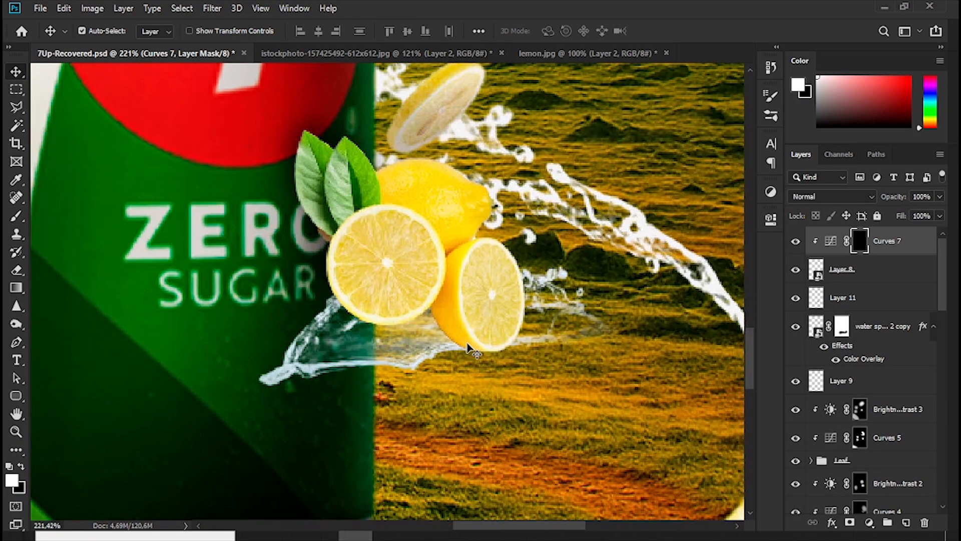
{"action": "key", "text": "b"}
{"action": "key", "text": "bracketleft"}
{"action": "key", "text": "bracketleft"}
{"action": "key", "text": "bracketleft"}
{"action": "key", "text": "bracketleft"}
{"action": "scroll", "coordinate": [435, 326], "scroll_direction": "up", "scroll_amount": 3}
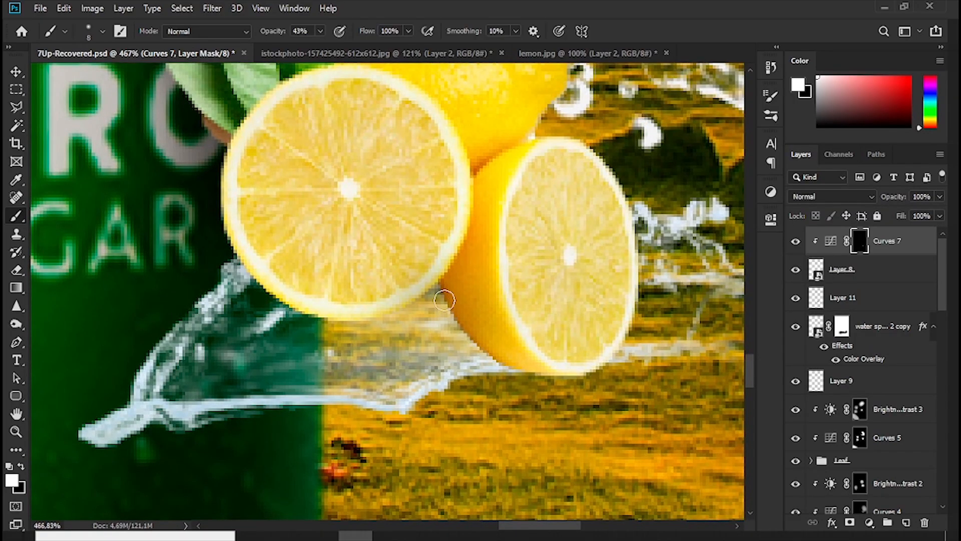
{"action": "left_click_drag", "start_coordinate": [450, 284], "coordinate": [456, 275]}
{"action": "left_click_drag", "start_coordinate": [460, 229], "coordinate": [425, 298]}
{"action": "mouse_move", "coordinate": [441, 235]}
{"action": "left_mouse_down"}
{"action": "mouse_move", "coordinate": [507, 209]}
{"action": "mouse_move", "coordinate": [451, 221]}
{"action": "mouse_move", "coordinate": [506, 198]}
{"action": "left_mouse_up"}
{"action": "key", "text": "ctrl+z"}
Shade the lower edges where the bunch's lemons meet by painting white on the Curves 7 mask at 43% opacity.
{"action": "scroll", "coordinate": [457, 222], "scroll_direction": "down", "scroll_amount": 3}
{"action": "right_click", "coordinate": [288, 215], "text": "alt"}
{"action": "left_click_drag", "start_coordinate": [288, 159], "coordinate": [319, 174]}
{"action": "mouse_move", "coordinate": [419, 329]}
{"action": "left_mouse_down"}
{"action": "mouse_move", "coordinate": [446, 340]}
{"action": "mouse_move", "coordinate": [391, 324]}
{"action": "left_mouse_up"}
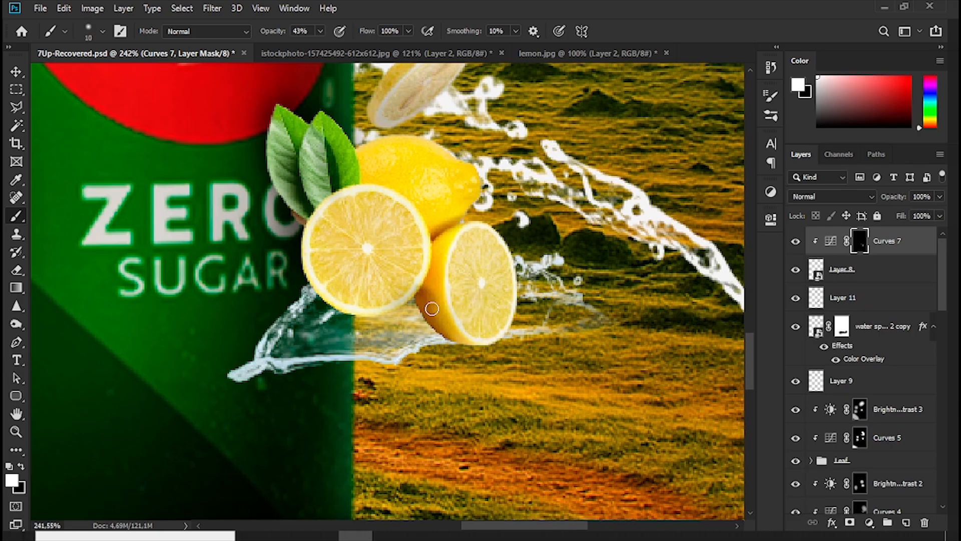
{"action": "left_click_drag", "start_coordinate": [482, 359], "coordinate": [654, 305]}
{"action": "scroll", "coordinate": [505, 333], "scroll_direction": "down", "scroll_amount": 4}
Soften the shading on the lemon bunch by painting black on the Curves 7 mask with a 67 px brush.
{"action": "key", "text": "x"}
{"action": "left_click_drag", "start_coordinate": [530, 246], "coordinate": [508, 245]}
{"action": "mouse_move", "coordinate": [419, 180]}
{"action": "left_mouse_down"}
{"action": "mouse_move", "coordinate": [404, 181]}
{"action": "mouse_move", "coordinate": [504, 213]}
{"action": "left_mouse_up"}
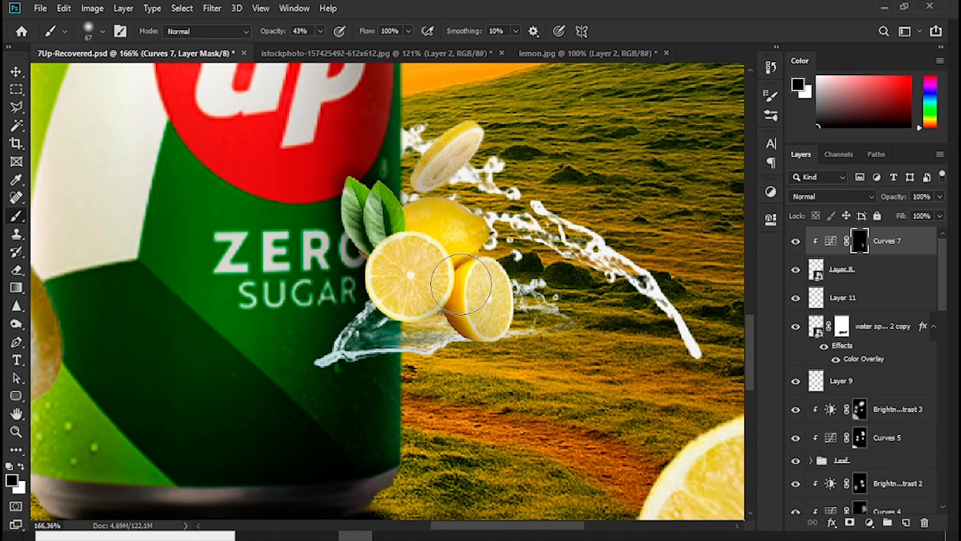
{"action": "key", "text": "x"}
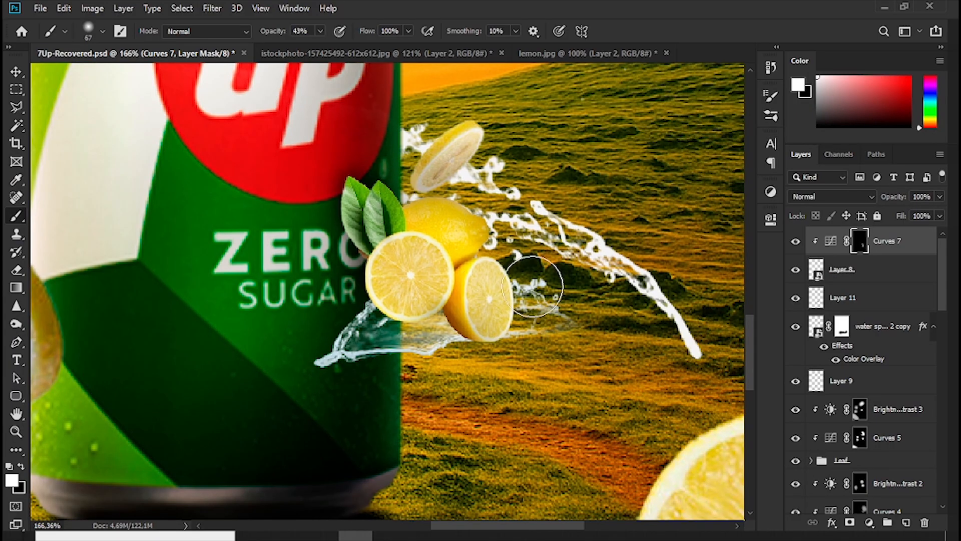
{"action": "scroll", "coordinate": [504, 333], "scroll_direction": "down", "scroll_amount": 3}
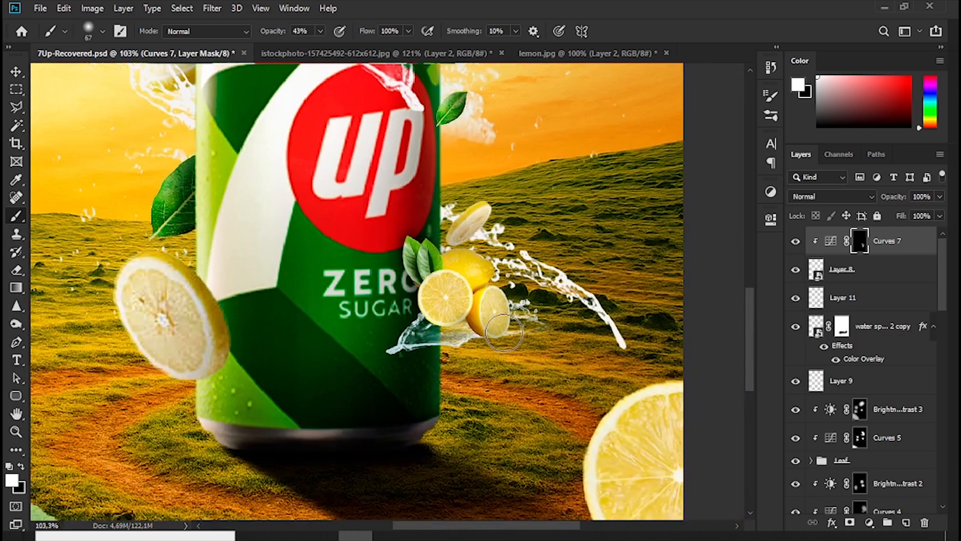
Rasterize Layer 8 and burn the shadows of the lemon bunch at 50% exposure.
{"action": "left_click", "coordinate": [816, 278]}
{"action": "left_click_drag", "start_coordinate": [16, 324], "coordinate": [56, 321]}
{"action": "right_click", "coordinate": [815, 273]}
{"action": "right_click", "coordinate": [874, 271]}
{"action": "left_click", "coordinate": [761, 254]}
{"action": "scroll", "coordinate": [463, 313], "scroll_direction": "up", "scroll_amount": 3}
{"action": "left_click_drag", "start_coordinate": [499, 328], "coordinate": [467, 327]}
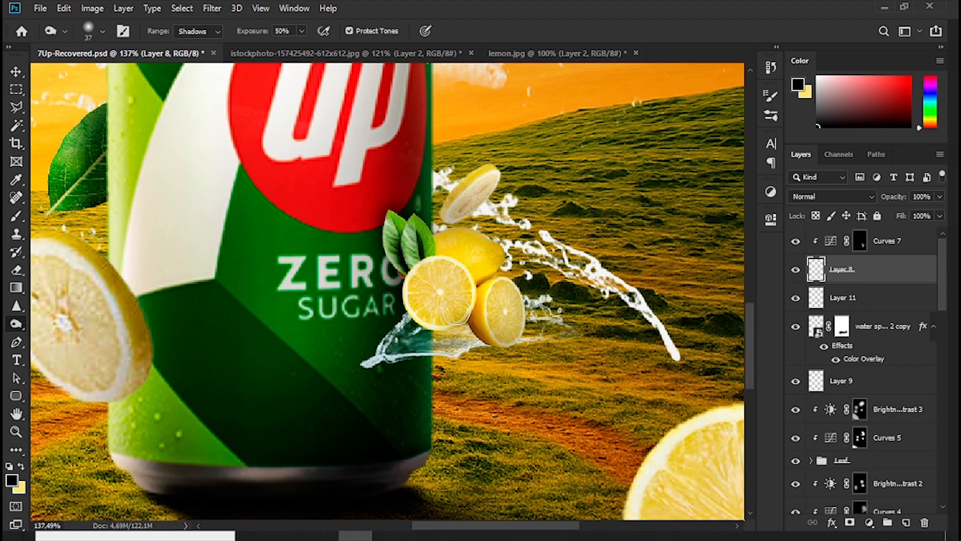
Burn the midtones of the lemon bunch on Layer 8 at 69% exposure, enlarging the brush to 70 px.
{"action": "scroll", "coordinate": [482, 320], "scroll_direction": "down", "scroll_amount": 3}
{"action": "left_click", "coordinate": [192, 31]}
{"action": "left_click", "coordinate": [190, 52]}
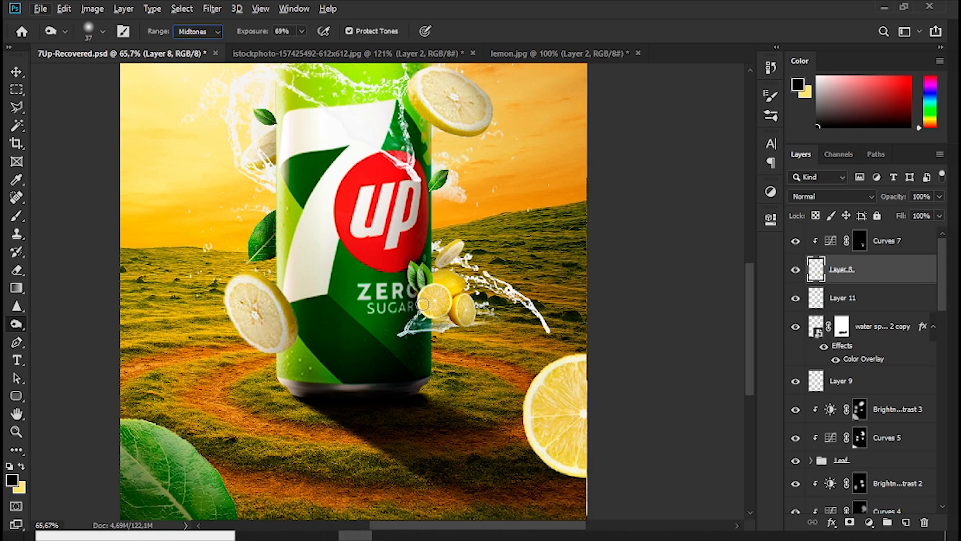
{"action": "scroll", "coordinate": [574, 296], "scroll_direction": "up", "scroll_amount": 2}
{"action": "scroll", "coordinate": [407, 303], "scroll_direction": "down", "scroll_amount": 3}
{"action": "key", "text": "bracketright"}
{"action": "key", "text": "bracketright"}
{"action": "key", "text": "bracketright"}
{"action": "key", "text": "bracketright"}
{"action": "key", "text": "bracketright"}
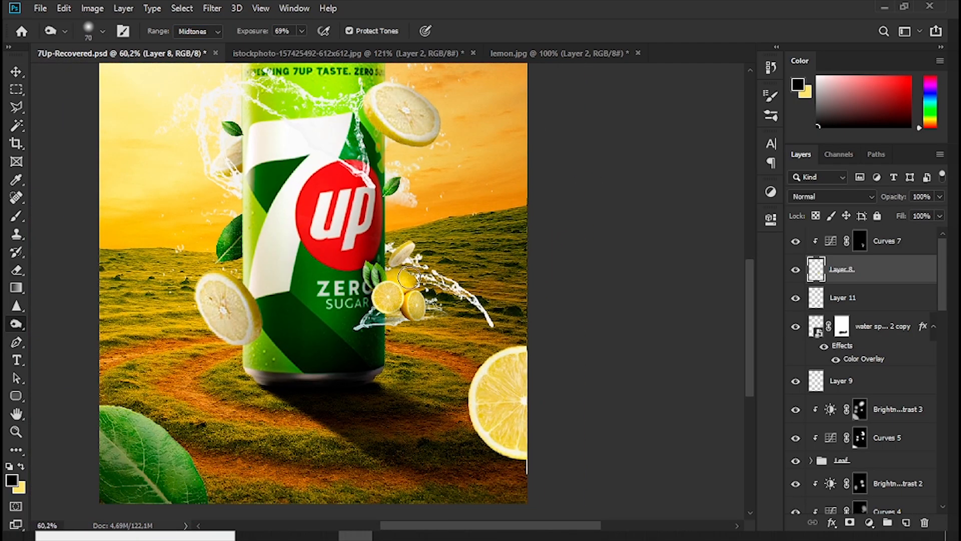
{"action": "scroll", "coordinate": [415, 278], "scroll_direction": "down", "scroll_amount": 1}
{"action": "scroll", "coordinate": [604, 271], "scroll_direction": "down", "scroll_amount": 4}
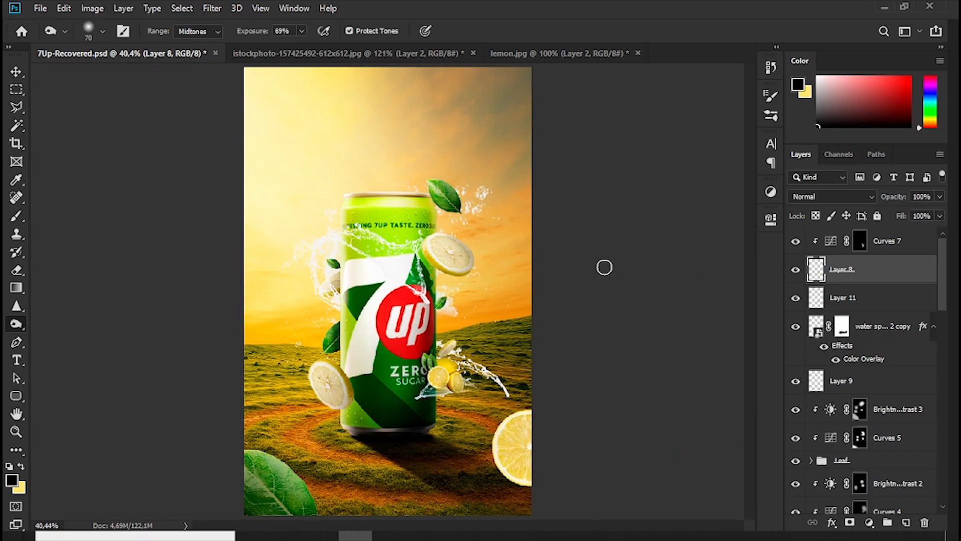
Burn the lemon slice beside the can's lower left on Layer 5 copy at 69% exposure with a larger soft brush.
{"action": "key", "text": "v"}
{"action": "left_click", "coordinate": [331, 384]}
{"action": "scroll", "coordinate": [789, 488], "scroll_direction": "down", "scroll_amount": 1}
{"action": "key", "text": "b"}
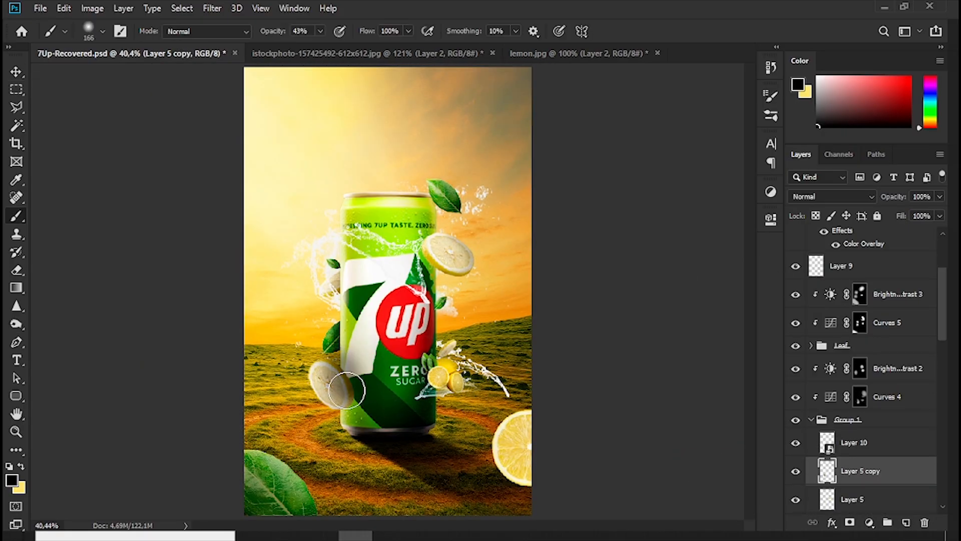
{"action": "left_click", "coordinate": [18, 324]}
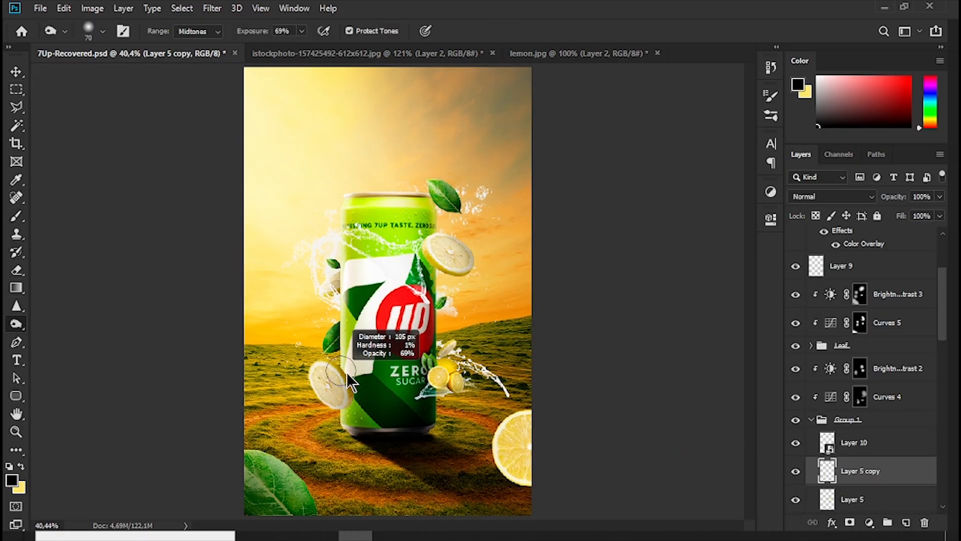
{"action": "left_click", "coordinate": [199, 31]}
{"action": "left_click", "coordinate": [195, 66]}
Dodge the midtones of the lemon slice on Layer 5 copy at 25% exposure with a 123 px brush.
{"action": "right_click", "coordinate": [19, 325]}
{"action": "left_click", "coordinate": [63, 328]}
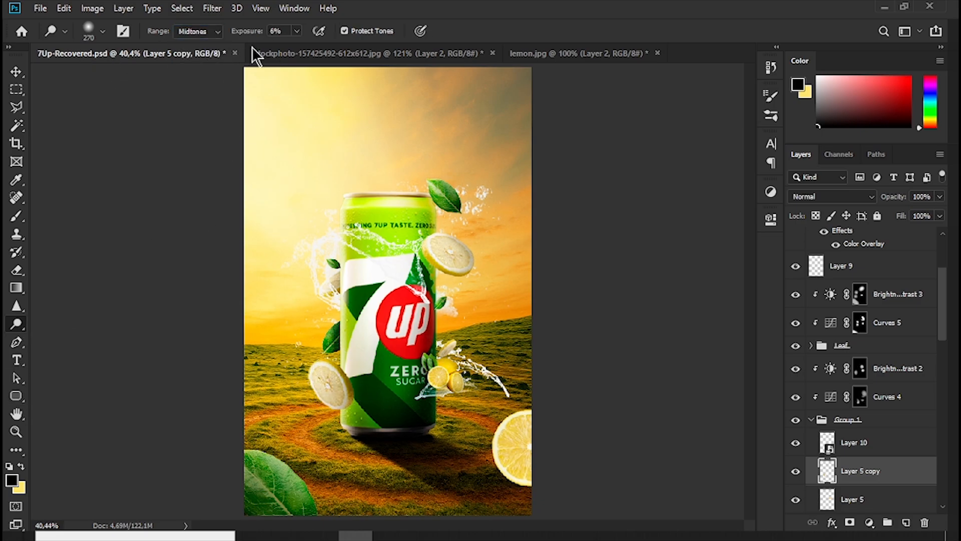
{"action": "scroll", "coordinate": [347, 370], "scroll_direction": "up", "scroll_amount": 4}
{"action": "left_click_drag", "start_coordinate": [371, 358], "coordinate": [344, 356]}
{"action": "left_click_drag", "start_coordinate": [382, 394], "coordinate": [343, 393]}
{"action": "scroll", "coordinate": [356, 399], "scroll_direction": "down", "scroll_amount": 2}
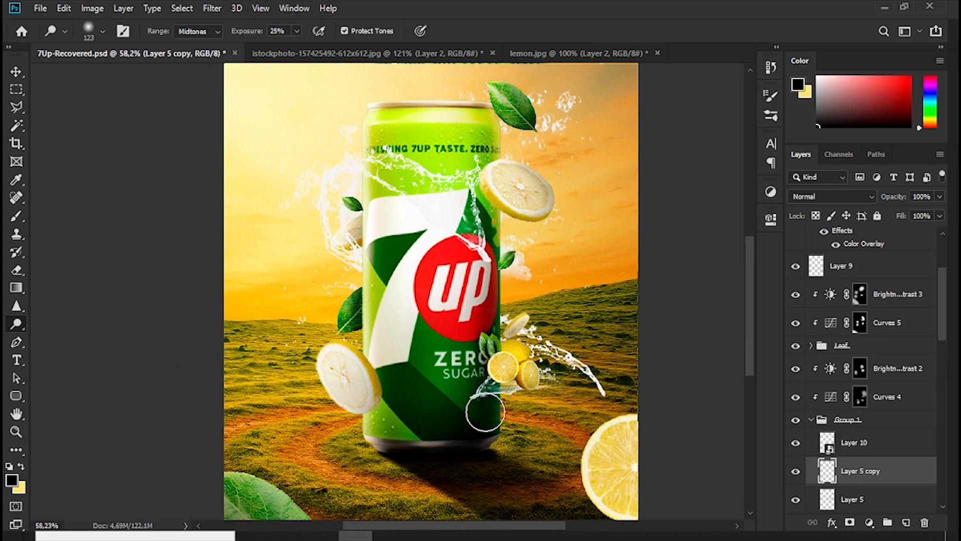
Refine the shading of the large lemon slice at the canvas's lower right by painting white and black on the Curves 4 mask.
{"action": "key", "text": "v"}
{"action": "left_click", "coordinate": [519, 379]}
{"action": "left_click_drag", "start_coordinate": [526, 429], "coordinate": [402, 312]}
{"action": "left_click", "coordinate": [874, 401]}
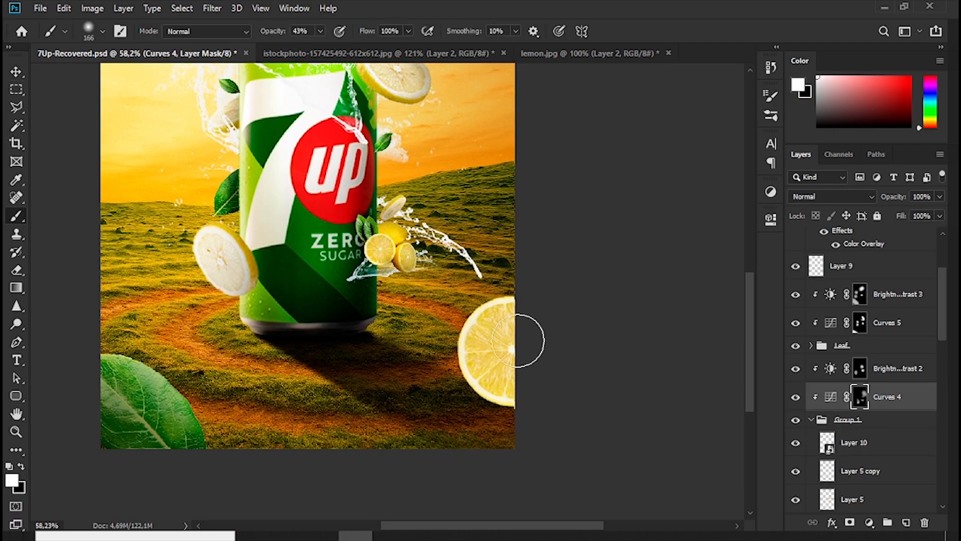
{"action": "key", "text": "b"}
{"action": "key", "text": "d"}
{"action": "left_click_drag", "start_coordinate": [542, 380], "coordinate": [544, 351]}
{"action": "key", "text": "x"}
{"action": "mouse_move", "coordinate": [487, 323]}
{"action": "left_mouse_down"}
{"action": "mouse_move", "coordinate": [476, 322]}
{"action": "mouse_move", "coordinate": [494, 292]}
{"action": "left_mouse_up"}
Paint white on the Brightness/Contrast 2 mask with a 179 px brush to highlight the large lemon slice's left edge.
{"action": "key", "text": "alt+bracketright"}
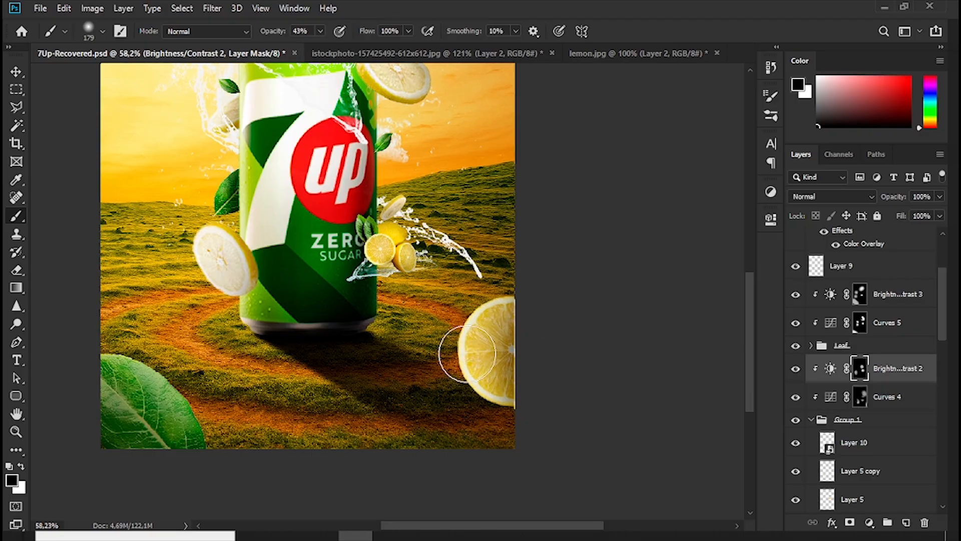
{"action": "key", "text": "x"}
{"action": "scroll", "coordinate": [483, 376], "scroll_direction": "down", "scroll_amount": 2}
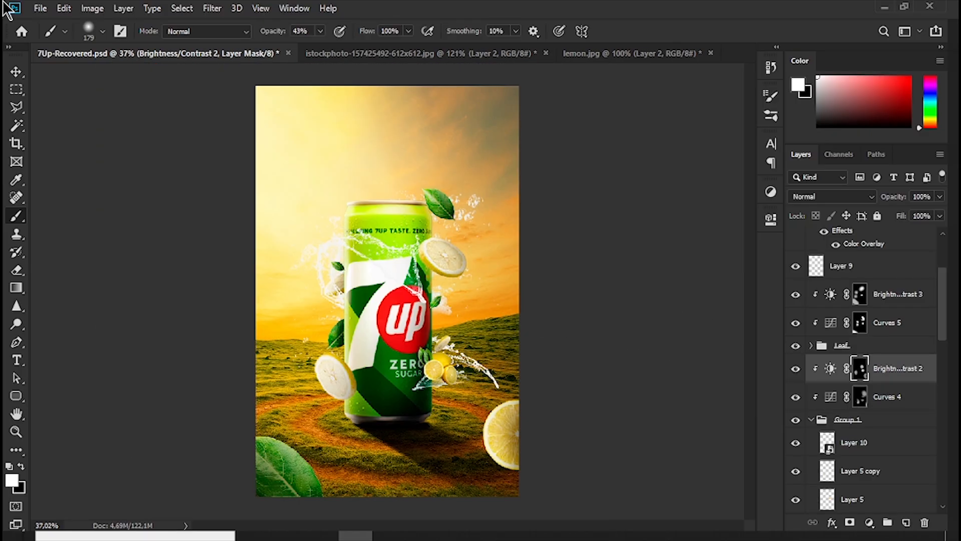
{"action": "scroll", "coordinate": [851, 306], "scroll_direction": "up", "scroll_amount": 3}
{"action": "scroll", "coordinate": [851, 320], "scroll_direction": "down", "scroll_amount": 3}
Duplicate the Leaf group with its Curves 5 and Brightness/Contrast 3 adjustments, convert the copies to a smart object and name it Leafs.
{"action": "key", "text": "alt+t"}
{"action": "key", "text": "Escape"}
{"action": "left_click", "coordinate": [885, 303], "text": "shift"}
{"action": "key", "text": "ctrl+j"}
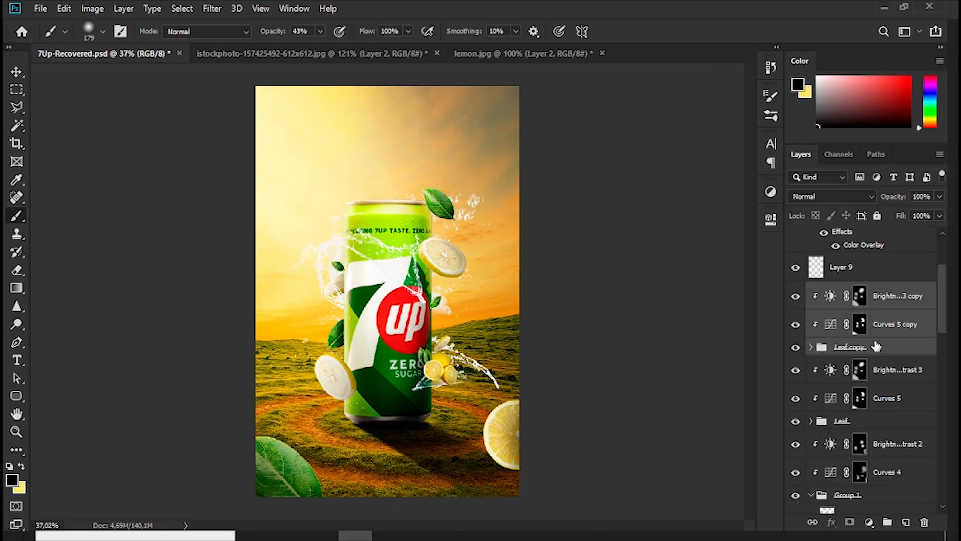
{"action": "right_click", "coordinate": [879, 342]}
{"action": "left_click", "coordinate": [809, 193]}
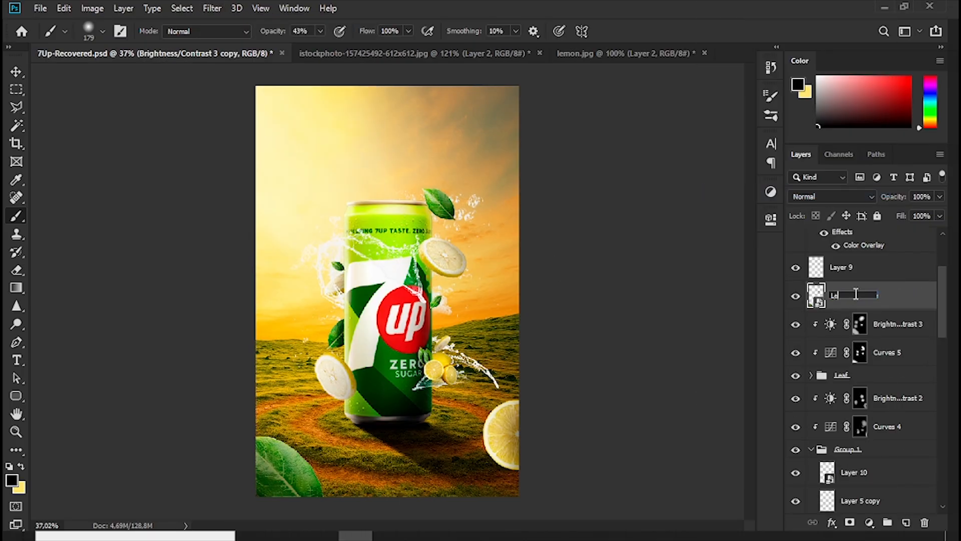
{"action": "key", "text": "Return"}
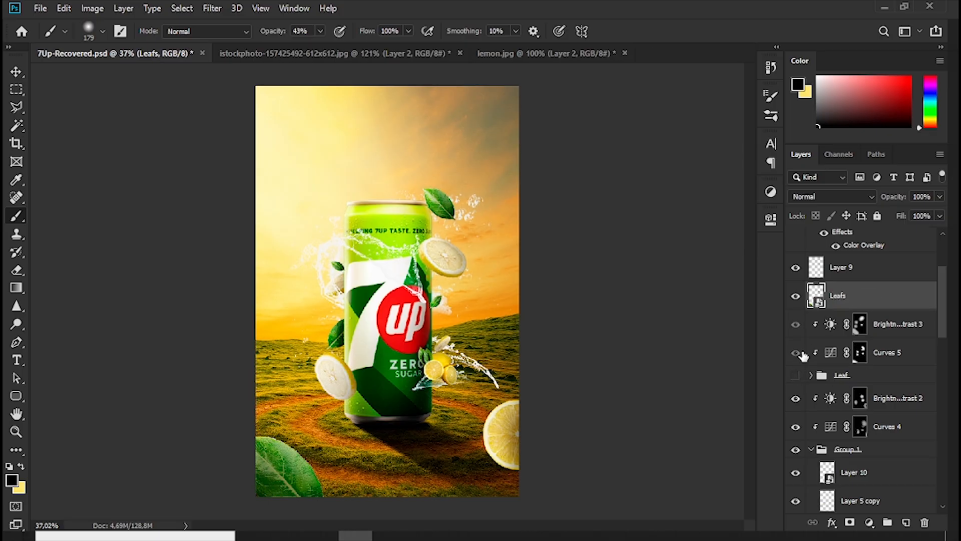
Try a Motion Blur at 60° and 22 pixels on the Leafs smart object, cancel it and delete the layer.
{"action": "left_click", "coordinate": [213, 8]}
{"action": "mouse_move", "coordinate": [370, 160]}
{"action": "left_click", "coordinate": [418, 243]}
{"action": "left_click_drag", "start_coordinate": [492, 89], "coordinate": [638, 98]}
{"action": "type", "text": "60"}
{"action": "mouse_move", "coordinate": [547, 344]}
{"action": "left_mouse_down"}
{"action": "mouse_move", "coordinate": [563, 339]}
{"action": "mouse_move", "coordinate": [554, 343]}
{"action": "left_mouse_up"}
{"action": "left_click", "coordinate": [719, 138]}
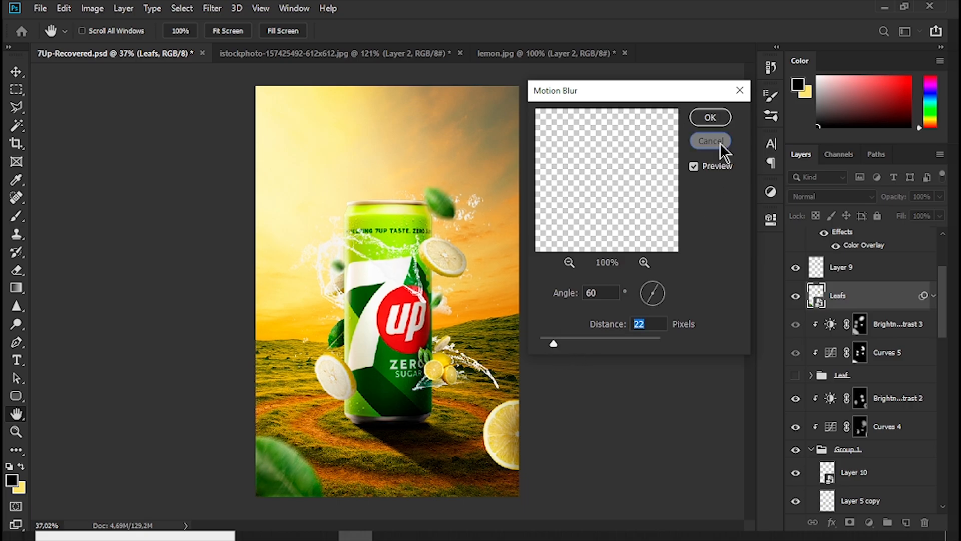
{"action": "key", "text": "Delete"}
Show the Leaf group again and place an enlarged, rotated copy of the leaf near the can's top at the canvas's upper right edge.
{"action": "left_click", "coordinate": [795, 346]}
{"action": "left_click", "coordinate": [811, 346]}
{"action": "key", "text": "v"}
{"action": "left_click", "coordinate": [444, 208]}
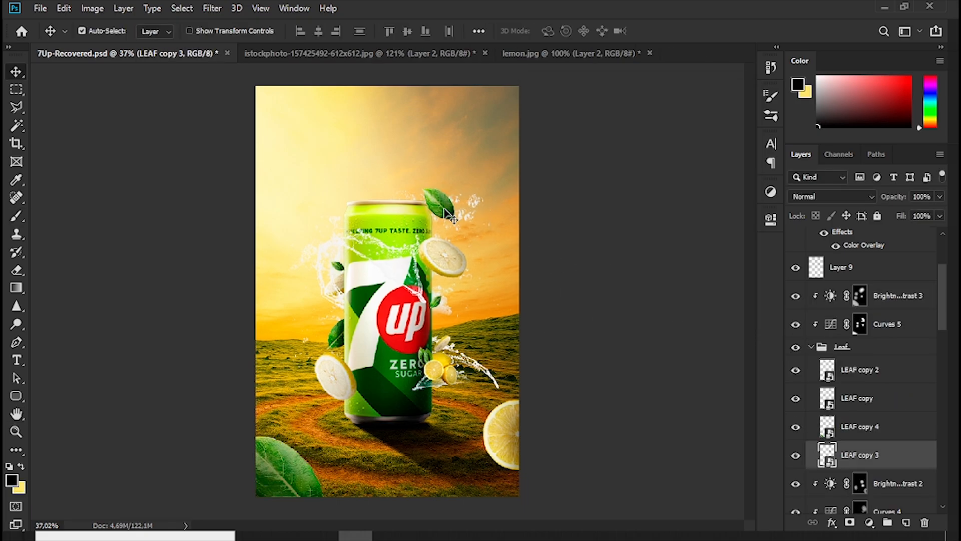
{"action": "key", "text": "ctrl+t"}
{"action": "left_click_drag", "start_coordinate": [469, 226], "coordinate": [546, 296]}
{"action": "left_click_drag", "start_coordinate": [545, 307], "coordinate": [571, 336]}
{"action": "left_click_drag", "start_coordinate": [519, 287], "coordinate": [404, 172]}
{"action": "left_click_drag", "start_coordinate": [456, 230], "coordinate": [530, 168]}
{"action": "key", "text": "Return"}
Duplicate the Leaf group with its Curves 5 and Brightness/Contrast 3 adjustments and convert the copies to one smart object.
{"action": "left_click", "coordinate": [808, 349]}
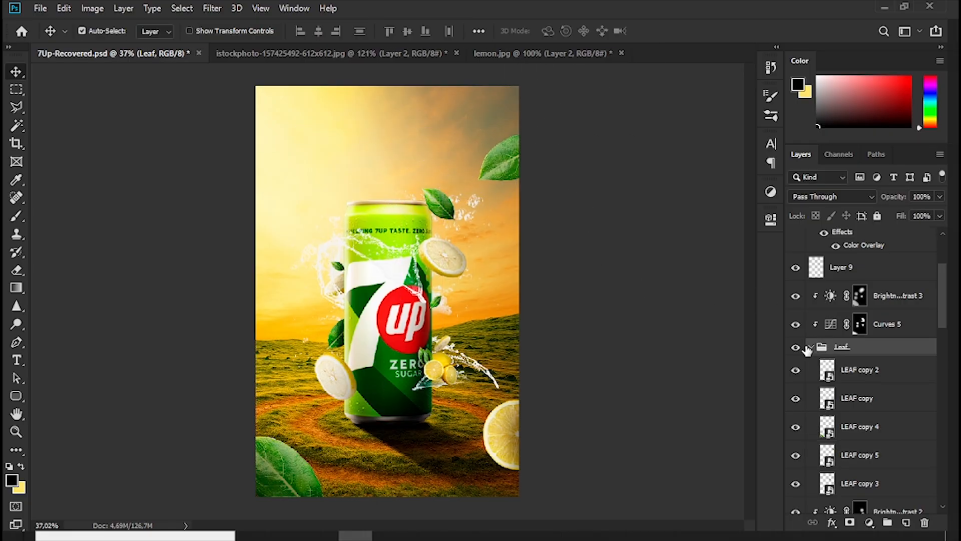
{"action": "left_click", "coordinate": [810, 347]}
{"action": "left_click", "coordinate": [873, 305], "text": "shift"}
{"action": "key", "text": "ctrl+j"}
{"action": "right_click", "coordinate": [887, 319]}
{"action": "left_click", "coordinate": [740, 202]}
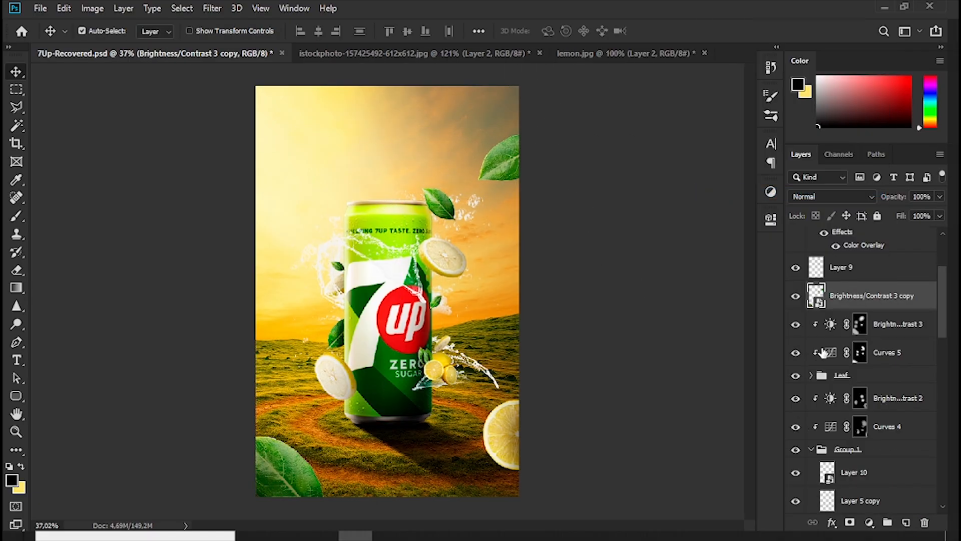
Hide the original Leaf group and apply a Motion Blur to the leaves' smart object.
{"action": "left_click", "coordinate": [212, 8]}
{"action": "mouse_move", "coordinate": [373, 162]}
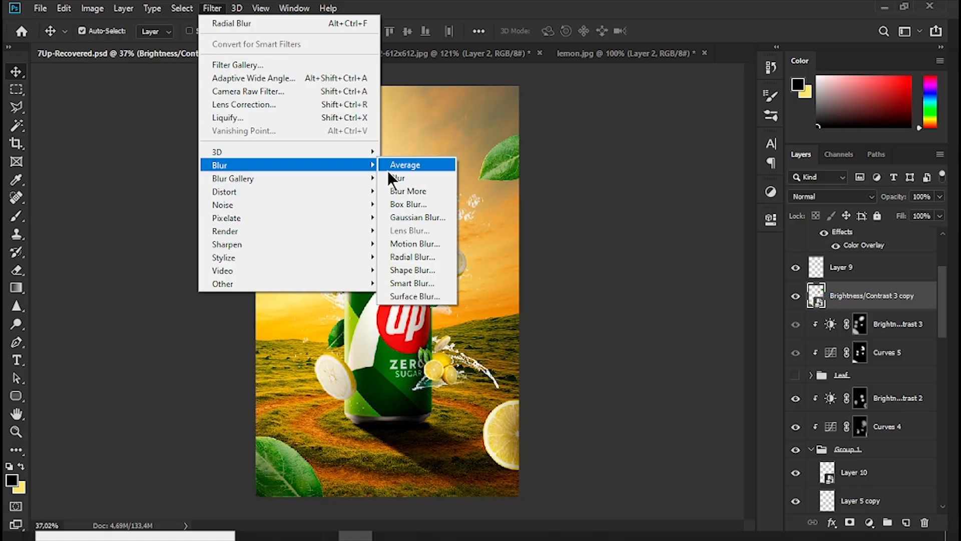
{"action": "left_click", "coordinate": [435, 239]}
{"action": "left_click_drag", "start_coordinate": [562, 339], "coordinate": [552, 341]}
{"action": "left_click", "coordinate": [710, 117]}
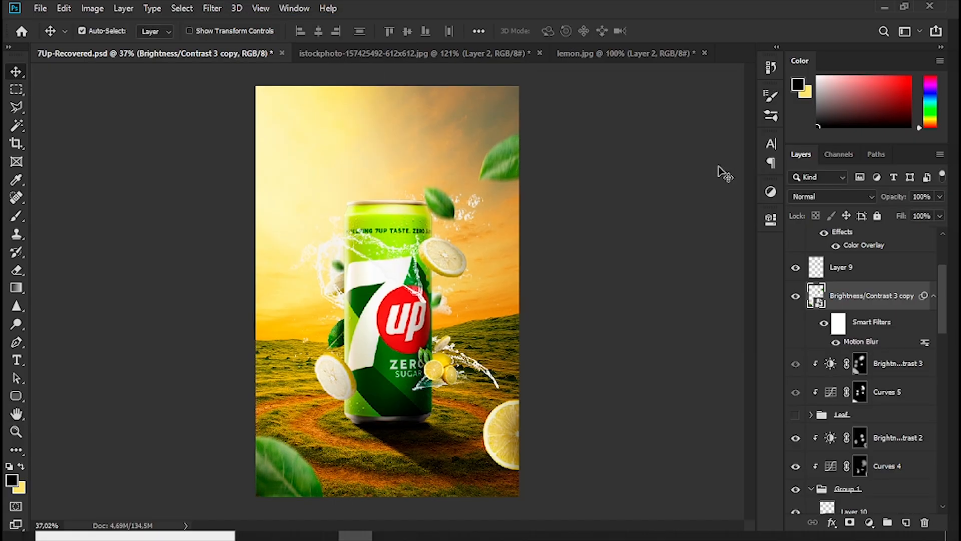
Paint black on the leaves' smart filter mask at 43% brush opacity to reduce the blur on the leaves around the can.
{"action": "key", "text": "b"}
{"action": "key", "text": "d"}
{"action": "key", "text": "x"}
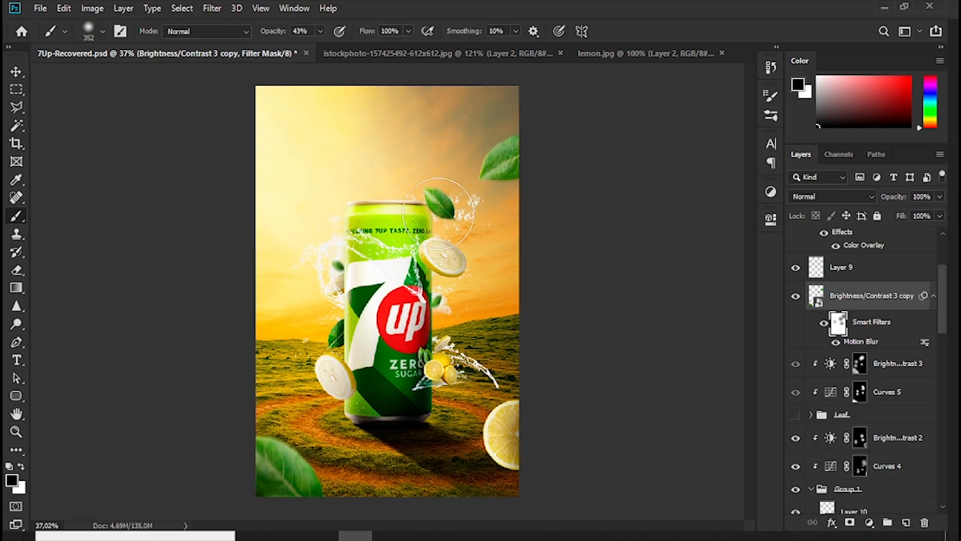
{"action": "key", "text": "v"}
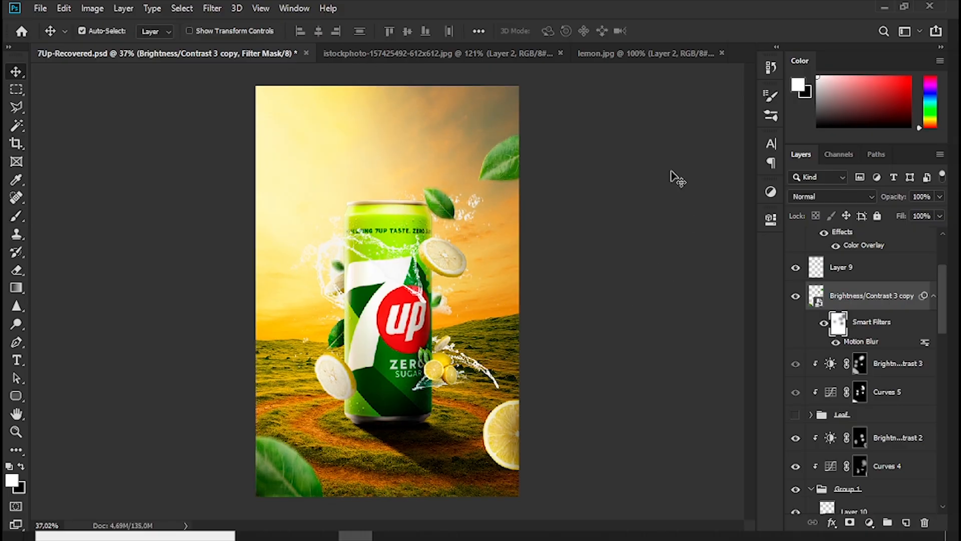
{"action": "scroll", "coordinate": [821, 300], "scroll_direction": "up", "scroll_amount": 3}
{"action": "scroll", "coordinate": [819, 319], "scroll_direction": "up", "scroll_amount": 1}
{"action": "scroll", "coordinate": [821, 320], "scroll_direction": "down", "scroll_amount": 6}
{"action": "scroll", "coordinate": [821, 321], "scroll_direction": "up", "scroll_amount": 6}
{"action": "scroll", "coordinate": [861, 400], "scroll_direction": "down", "scroll_amount": 5}
Duplicate Group 1 with its Curves 4 and Brightness/Contrast 2 adjustments, convert the copies to a smart object and hide the original group.
{"action": "left_click", "coordinate": [887, 459]}
{"action": "left_click", "coordinate": [871, 418], "text": "shift"}
{"action": "key", "text": "ctrl+j"}
{"action": "right_click", "coordinate": [880, 422]}
{"action": "left_click", "coordinate": [912, 435]}
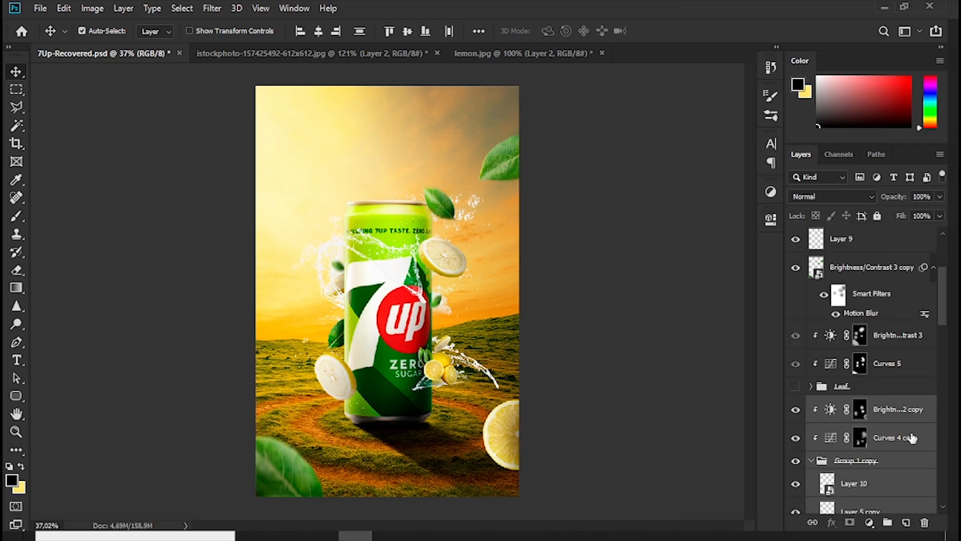
{"action": "key", "text": "ctrl+z"}
{"action": "scroll", "coordinate": [872, 444], "scroll_direction": "down", "scroll_amount": 1}
{"action": "right_click", "coordinate": [871, 444]}
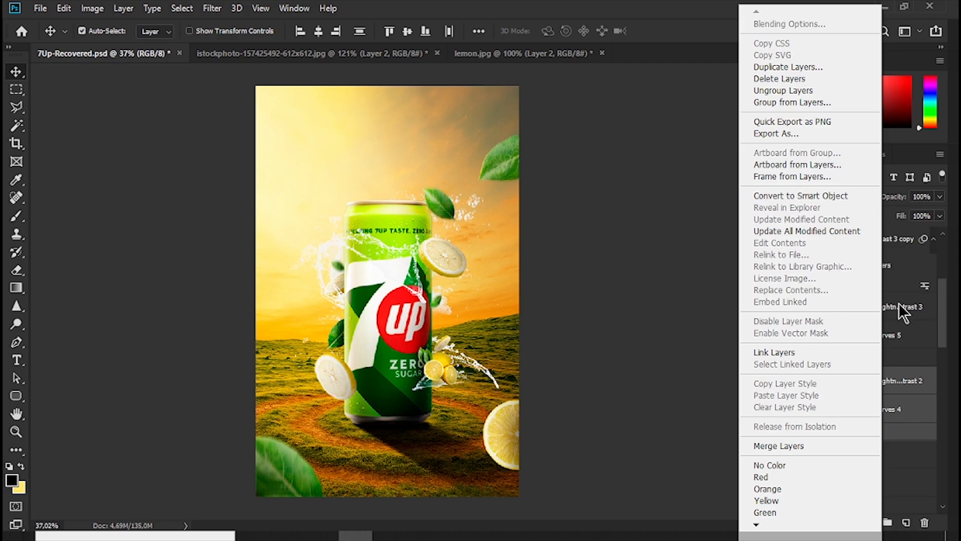
{"action": "left_click", "coordinate": [811, 78]}
{"action": "left_click", "coordinate": [424, 210]}
{"action": "key", "text": "ctrl+z"}
{"action": "right_click", "coordinate": [893, 399]}
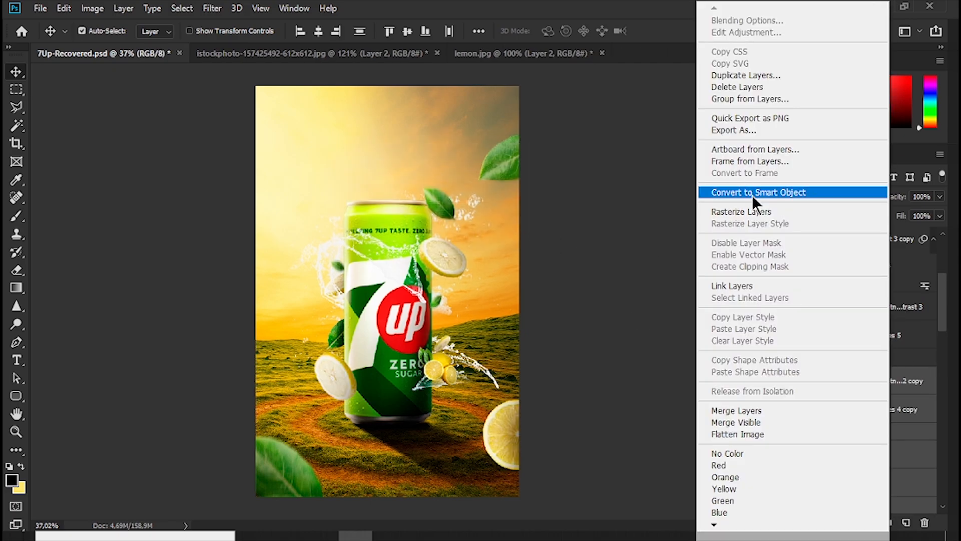
{"action": "left_click", "coordinate": [746, 192]}
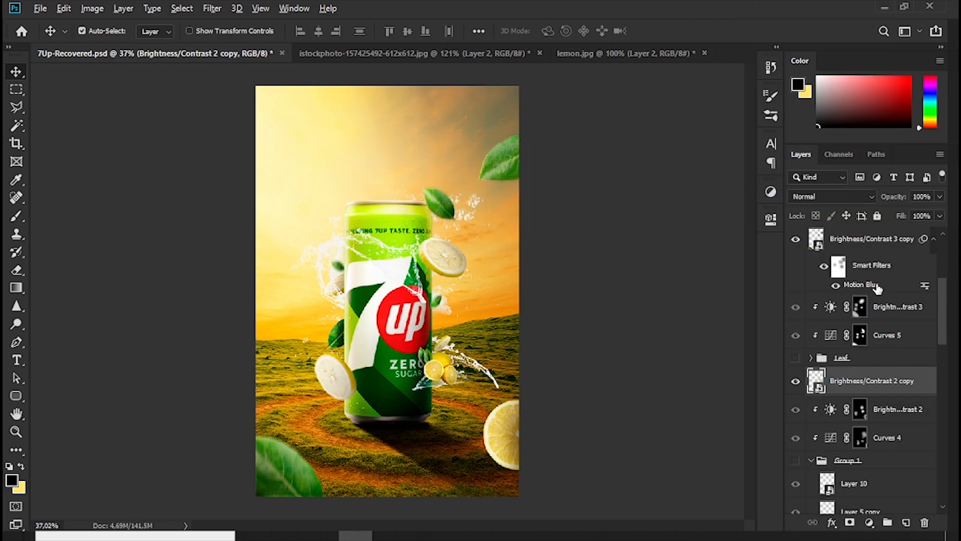
Copy the leaves' Motion Blur smart filter onto the lemon slices' smart object and expand its filter list.
{"action": "left_click_drag", "start_coordinate": [877, 286], "coordinate": [869, 394]}
{"action": "left_click", "coordinate": [512, 425]}
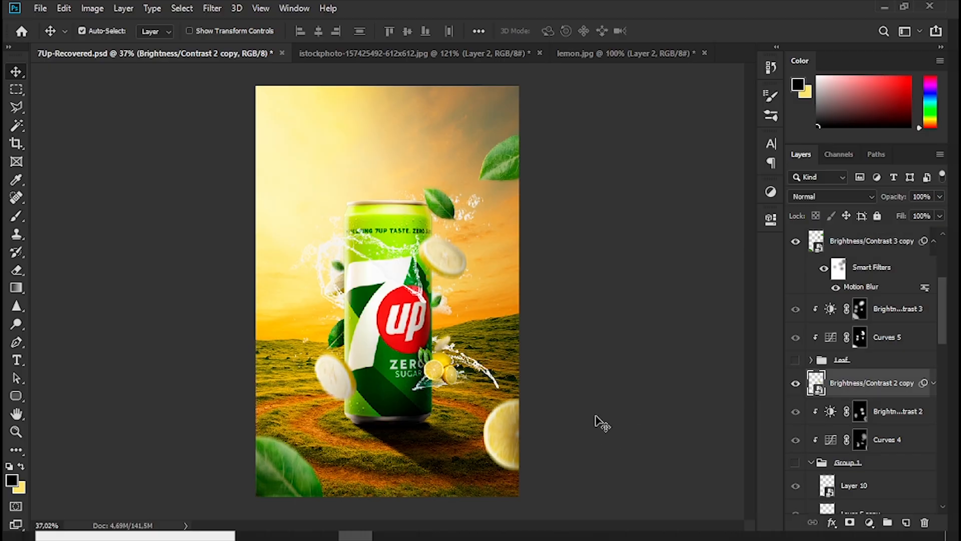
{"action": "left_click", "coordinate": [932, 383]}
Paint black on the lemon slices' smart filter mask with a 352 px brush at 43% opacity to reduce their blur.
{"action": "key", "text": "b"}
{"action": "left_click", "coordinate": [837, 415]}
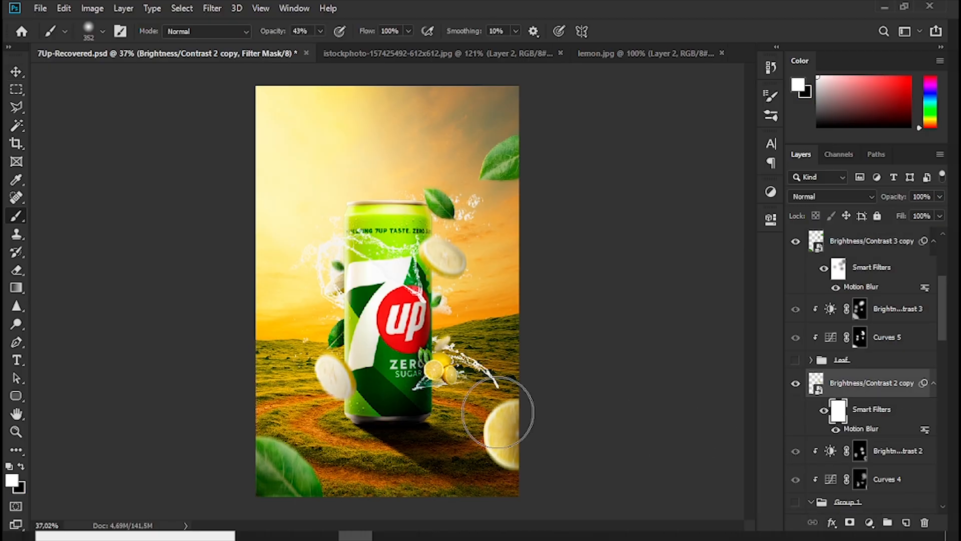
{"action": "key", "text": "x"}
{"action": "scroll", "coordinate": [361, 354], "scroll_direction": "up", "scroll_amount": 3}
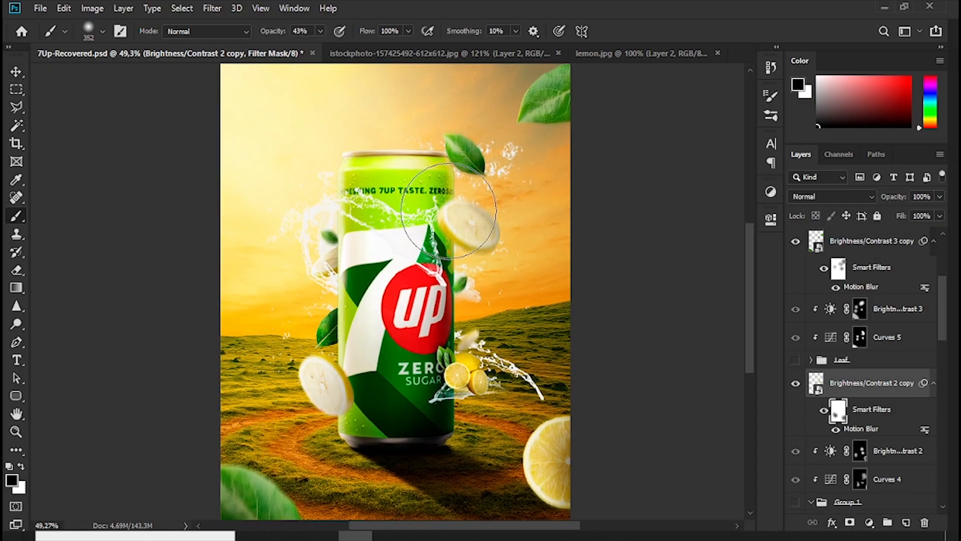
{"action": "scroll", "coordinate": [335, 272], "scroll_direction": "down", "scroll_amount": 3}
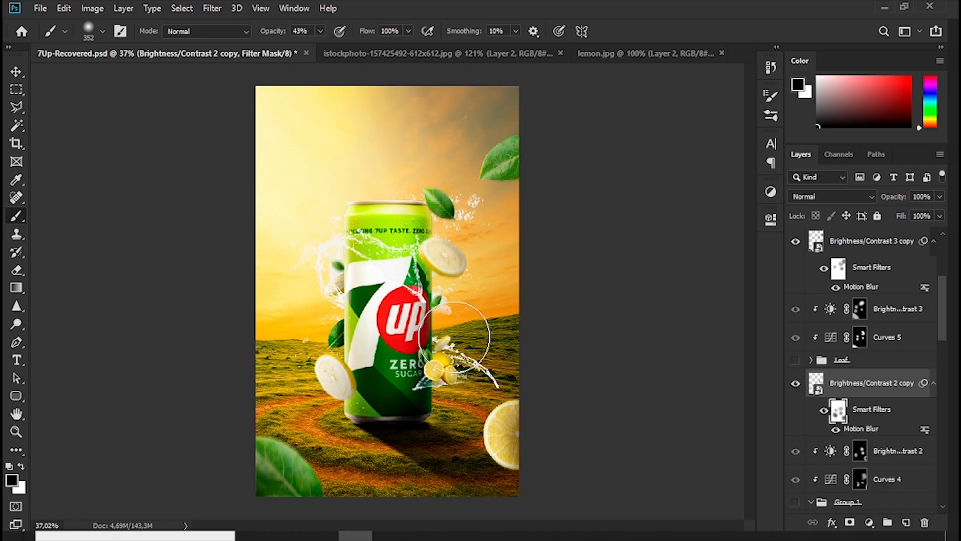
{"action": "key", "text": "v"}
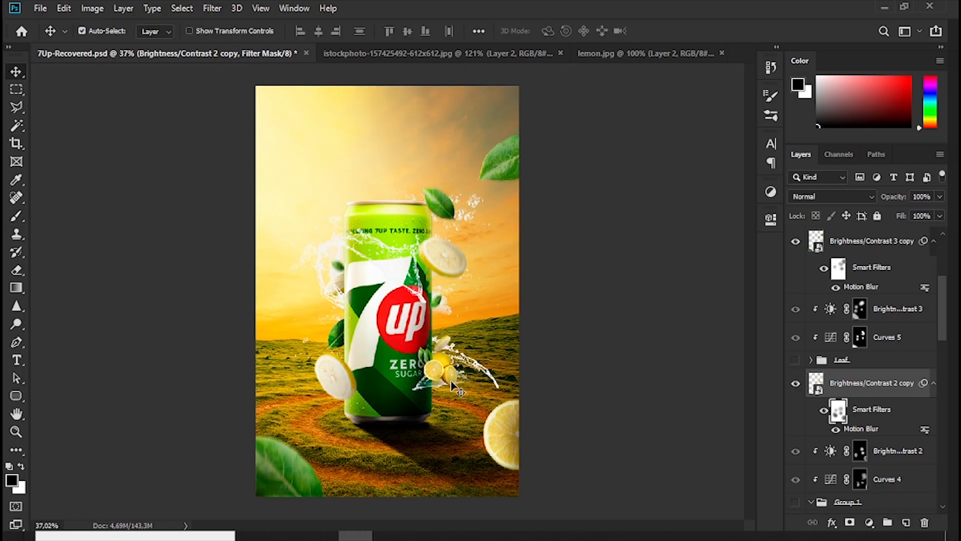
Add an empty layer above Curves 2, clip it to the can, and ready a black brush reduced to 82 px.
{"action": "scroll", "coordinate": [878, 401], "scroll_direction": "down", "scroll_amount": 9}
{"action": "left_click", "coordinate": [885, 392]}
{"action": "left_click", "coordinate": [901, 290]}
{"action": "key", "text": "ctrl+shift+alt+n"}
{"action": "key", "text": "b"}
{"action": "scroll", "coordinate": [427, 397], "scroll_direction": "up", "scroll_amount": 6}
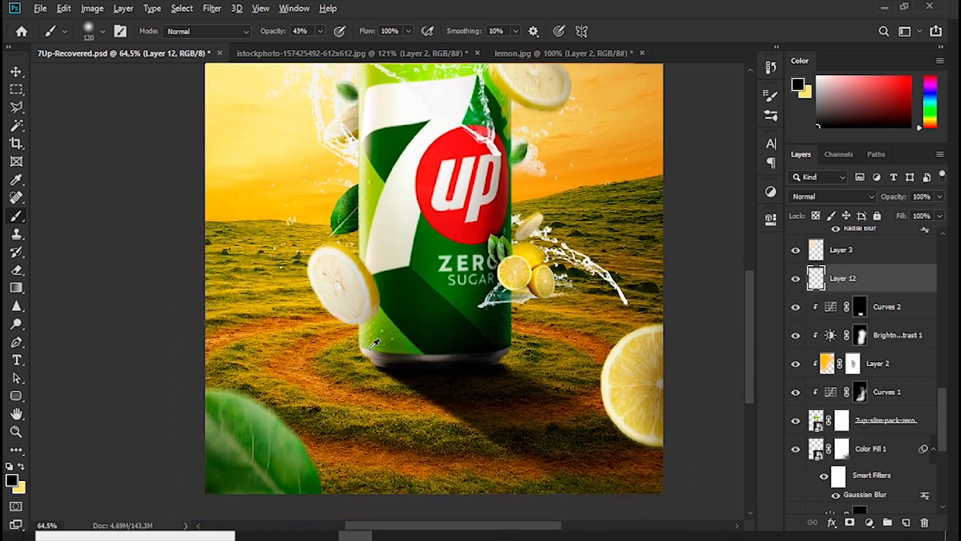
{"action": "key", "text": "bracketleft"}
{"action": "key", "text": "bracketleft"}
{"action": "key", "text": "bracketleft"}
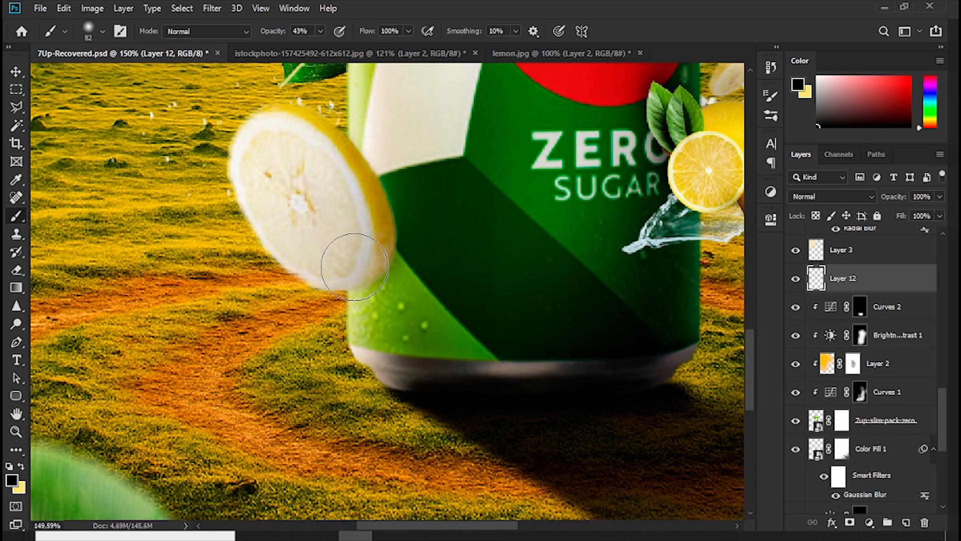
{"action": "key", "text": "ctrl+alt+g"}
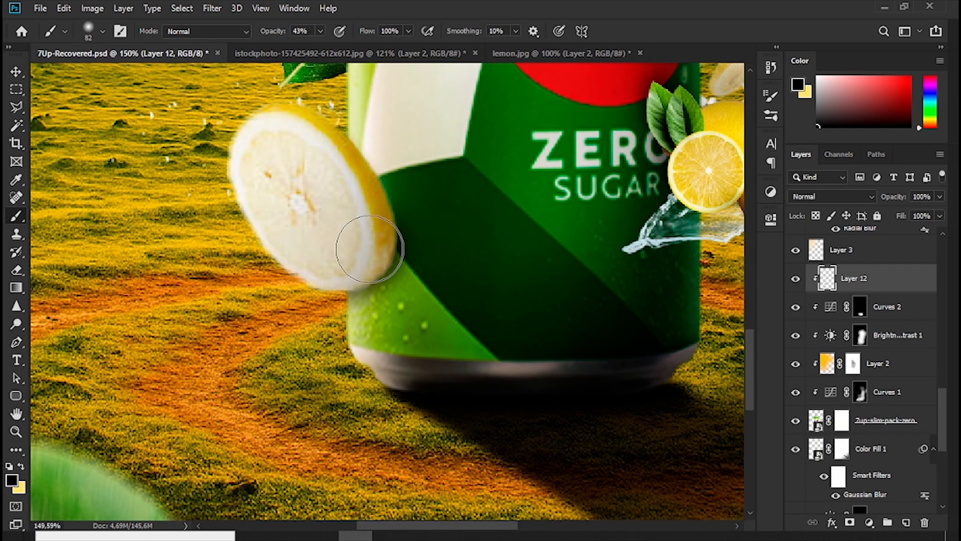
Paint soft black shading on the can's lower part at 43% and 27% brush opacity, with the layer at 90% opacity.
{"action": "left_click_drag", "start_coordinate": [519, 229], "coordinate": [415, 329]}
{"action": "left_click_drag", "start_coordinate": [604, 299], "coordinate": [651, 309]}
{"action": "left_click_drag", "start_coordinate": [286, 32], "coordinate": [278, 33]}
{"action": "mouse_move", "coordinate": [508, 234]}
{"action": "left_mouse_down"}
{"action": "mouse_move", "coordinate": [538, 241]}
{"action": "mouse_move", "coordinate": [556, 290]}
{"action": "left_mouse_up"}
{"action": "left_click", "coordinate": [568, 294]}
{"action": "left_click_drag", "start_coordinate": [599, 183], "coordinate": [653, 337]}
{"action": "scroll", "coordinate": [446, 189], "scroll_direction": "down", "scroll_amount": 2}
{"action": "mouse_move", "coordinate": [446, 189]}
{"action": "left_mouse_down"}
{"action": "mouse_move", "coordinate": [400, 261]}
{"action": "mouse_move", "coordinate": [368, 345]}
{"action": "left_mouse_up"}
{"action": "left_click_drag", "start_coordinate": [583, 206], "coordinate": [545, 229]}
{"action": "scroll", "coordinate": [546, 256], "scroll_direction": "down", "scroll_amount": 8}
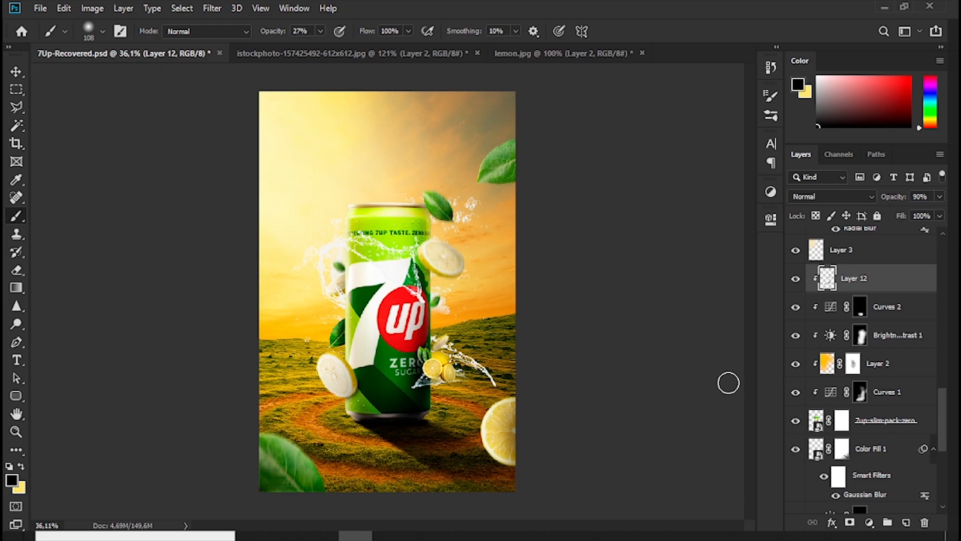
Add a Vibrance adjustment layer above Curves 7 and adjust its amount.
{"action": "scroll", "coordinate": [893, 282], "scroll_direction": "up", "scroll_amount": 10}
{"action": "left_click", "coordinate": [876, 248]}
{"action": "left_click", "coordinate": [770, 192]}
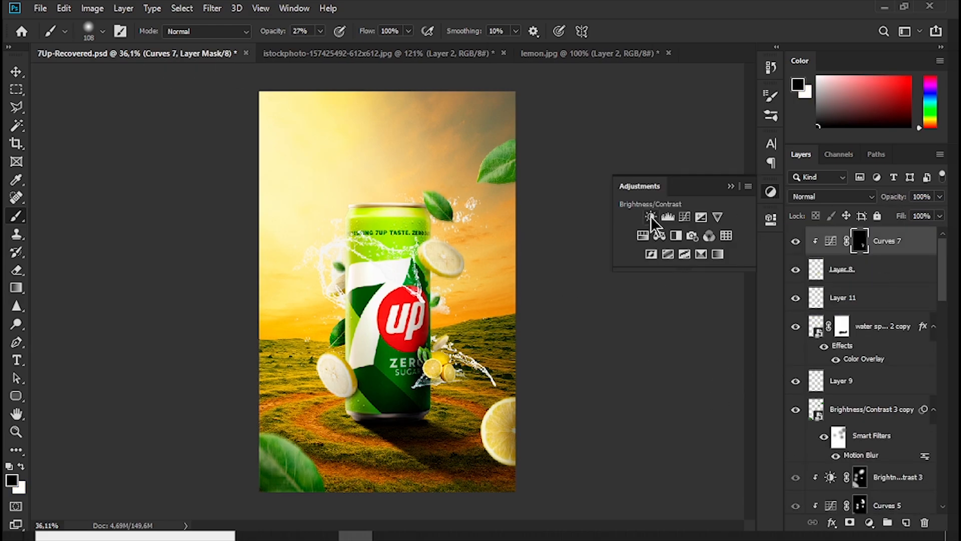
{"action": "left_click", "coordinate": [718, 216]}
{"action": "left_click_drag", "start_coordinate": [659, 274], "coordinate": [651, 318]}
Add an Exposure adjustment layer above the Vibrance adjustment and fine-tune its values.
{"action": "left_click", "coordinate": [771, 192]}
{"action": "left_click", "coordinate": [704, 217]}
{"action": "left_click", "coordinate": [710, 308]}
{"action": "type", "text": "0"}
{"action": "left_click_drag", "start_coordinate": [654, 345], "coordinate": [657, 347]}
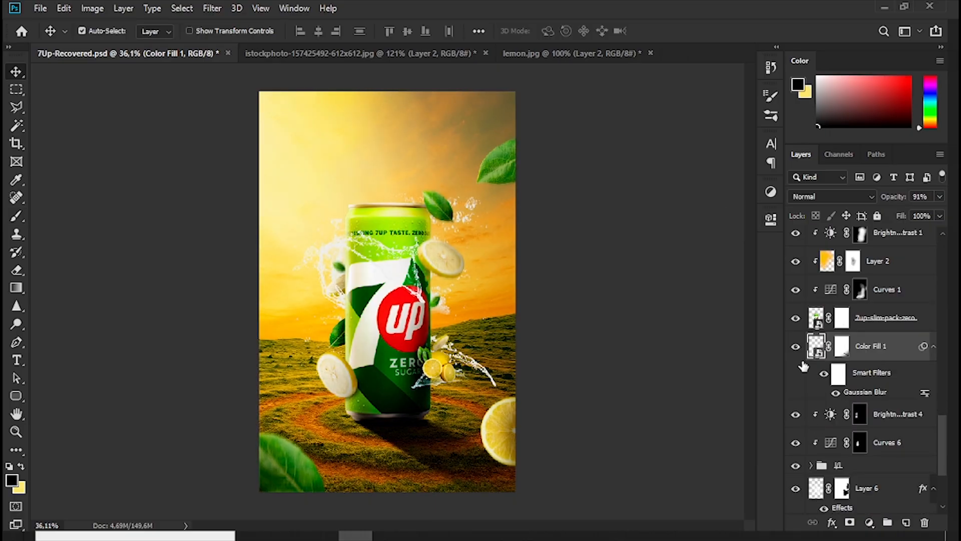
Free-transform the can's Color Fill 1 shadow, stretching it wider and shifting it slightly away from the can's base.
{"action": "scroll", "coordinate": [803, 367], "scroll_direction": "up", "scroll_amount": 3}
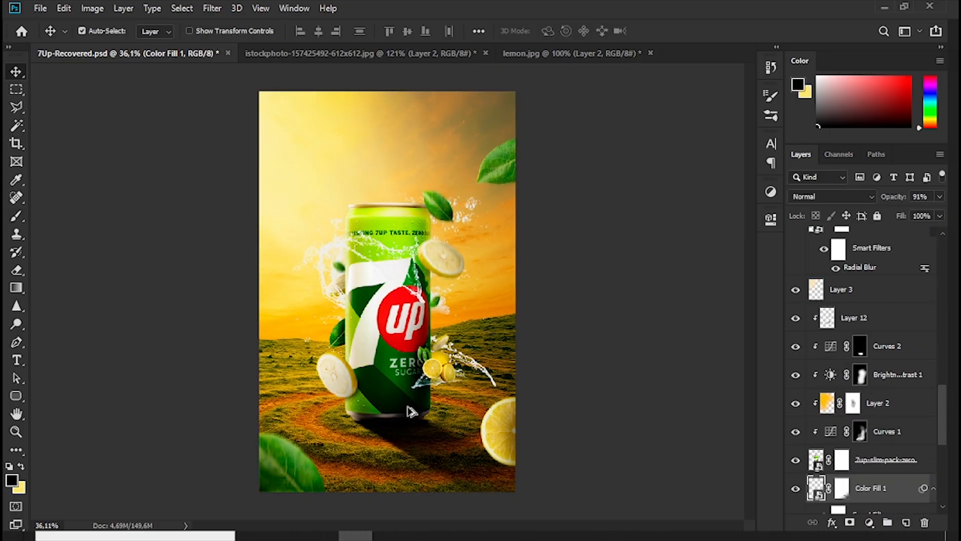
{"action": "scroll", "coordinate": [448, 387], "scroll_direction": "up", "scroll_amount": 4}
{"action": "key", "text": "ctrl+t"}
{"action": "scroll", "coordinate": [484, 335], "scroll_direction": "down", "scroll_amount": 3}
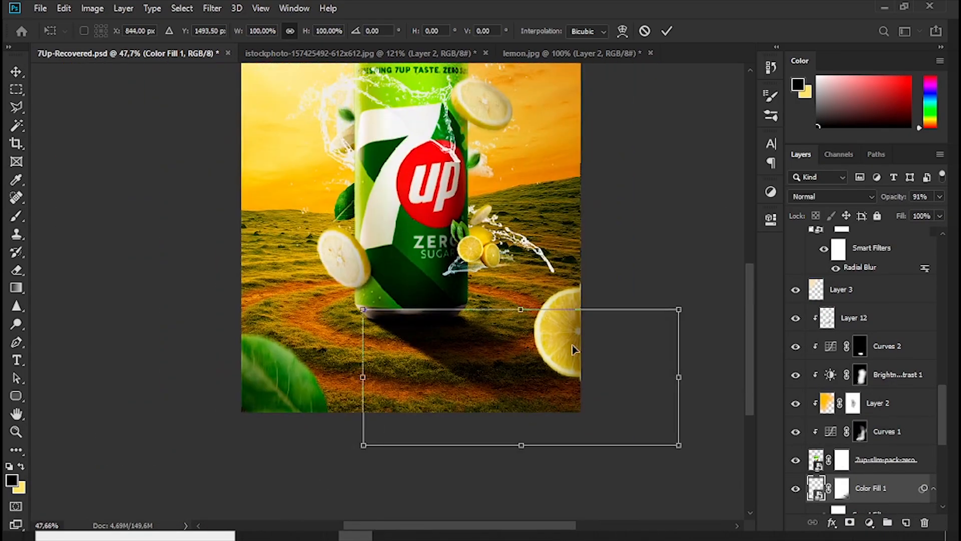
{"action": "left_click_drag", "start_coordinate": [676, 379], "coordinate": [713, 378]}
{"action": "left_click_drag", "start_coordinate": [472, 339], "coordinate": [510, 343]}
{"action": "left_click", "coordinate": [667, 31]}
{"action": "scroll", "coordinate": [530, 295], "scroll_direction": "down", "scroll_amount": 2}
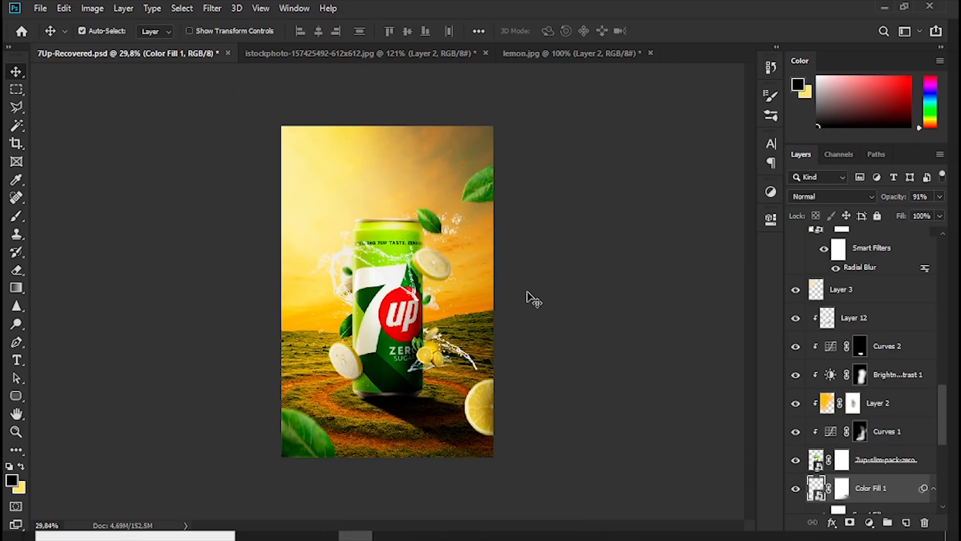
Paint white on Layer 1's mask beside the can's base with a 108 px brush at 27% opacity.
{"action": "scroll", "coordinate": [456, 330], "scroll_direction": "up", "scroll_amount": 5}
{"action": "scroll", "coordinate": [825, 454], "scroll_direction": "down", "scroll_amount": 2}
{"action": "scroll", "coordinate": [801, 412], "scroll_direction": "down", "scroll_amount": 2}
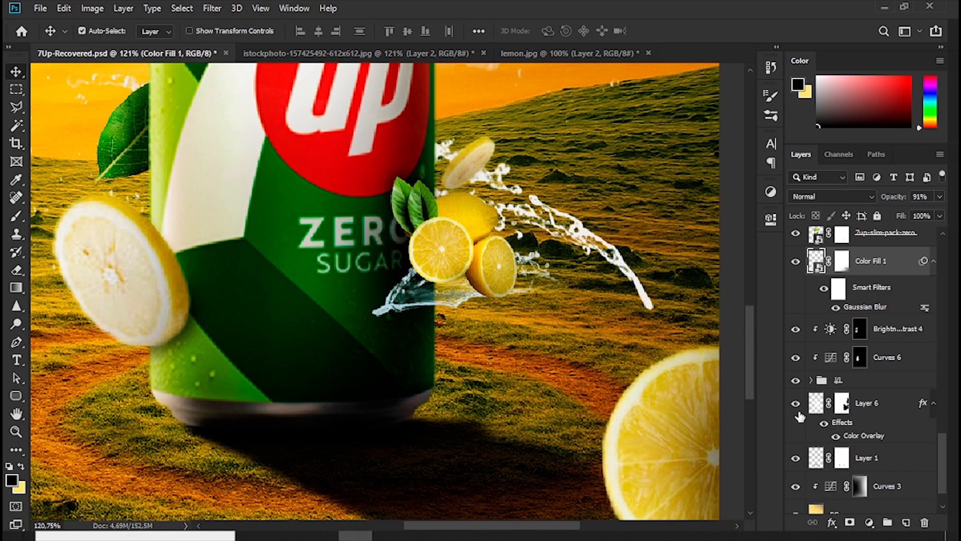
{"action": "left_click", "coordinate": [842, 463]}
{"action": "key", "text": "b"}
{"action": "key", "text": "x"}
{"action": "left_click_drag", "start_coordinate": [460, 419], "coordinate": [501, 431]}
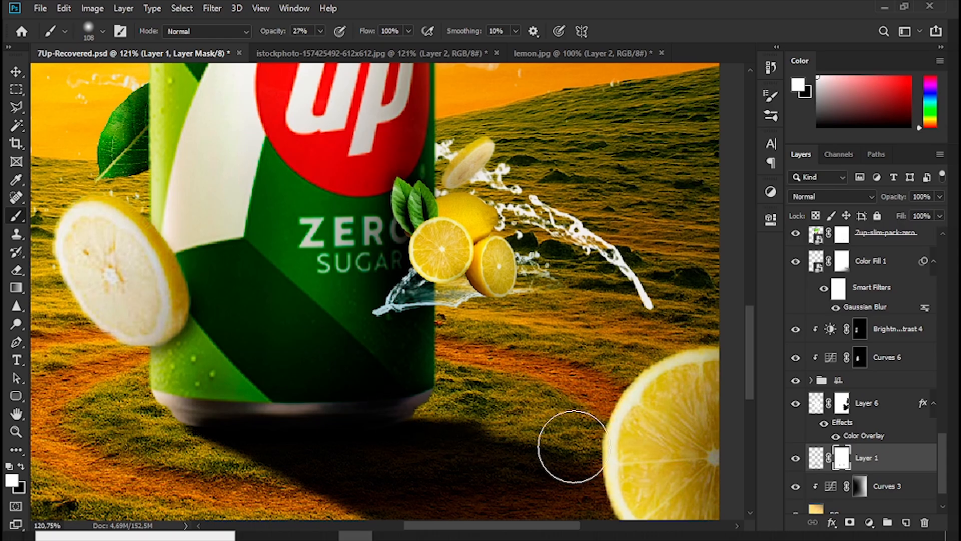
Paint black on Layer 1 itself with a 54 px brush at 27% opacity to extend the ground shadow towards the lemon.
{"action": "key", "text": "ctrl+2"}
{"action": "key", "text": "bracketleft"}
{"action": "key", "text": "bracketleft"}
{"action": "key", "text": "bracketleft"}
{"action": "key", "text": "bracketleft"}
{"action": "key", "text": "bracketleft"}
{"action": "left_click_drag", "start_coordinate": [498, 430], "coordinate": [620, 451]}
{"action": "scroll", "coordinate": [612, 457], "scroll_direction": "down", "scroll_amount": 2}
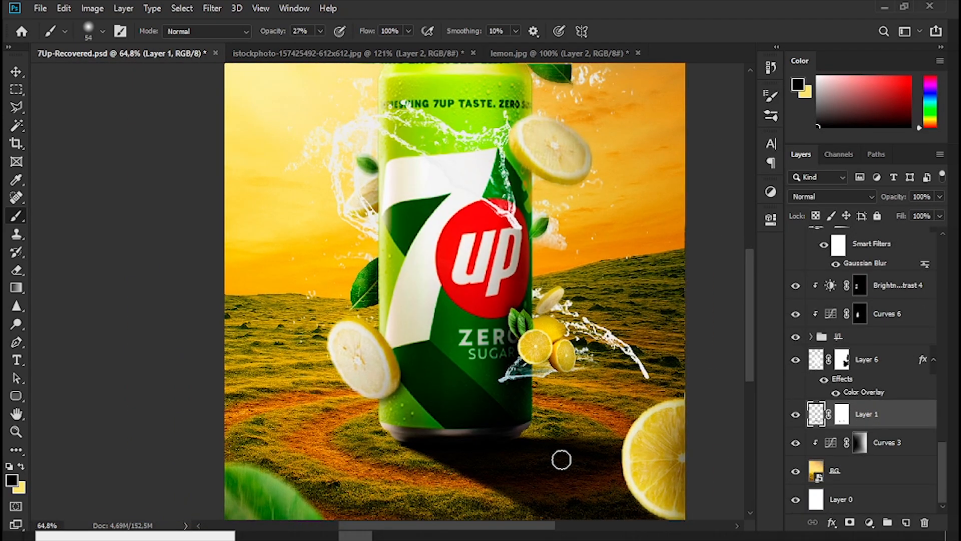
{"action": "scroll", "coordinate": [564, 458], "scroll_direction": "down", "scroll_amount": 3}
{"action": "scroll", "coordinate": [616, 468], "scroll_direction": "up", "scroll_amount": 3}
{"action": "scroll", "coordinate": [589, 477], "scroll_direction": "up", "scroll_amount": 2}
{"action": "left_click_drag", "start_coordinate": [589, 475], "coordinate": [424, 414]}
{"action": "key", "text": "ctrl+z"}
Switch to Layer 1's mask and brush at 27% opacity to refine the shadow on the grass beside the can.
{"action": "key", "text": "ctrl+backslash"}
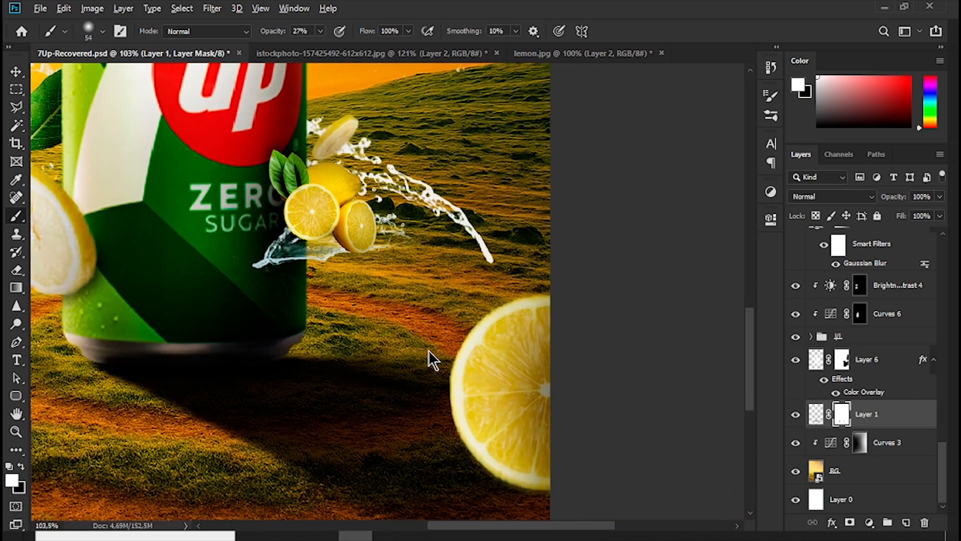
{"action": "left_click_drag", "start_coordinate": [350, 345], "coordinate": [395, 345]}
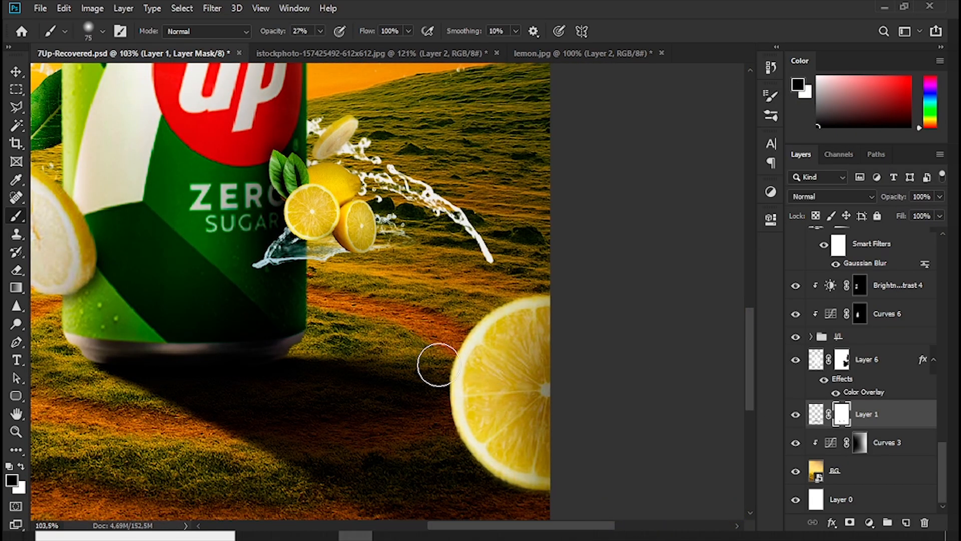
{"action": "scroll", "coordinate": [440, 365], "scroll_direction": "down", "scroll_amount": 5}
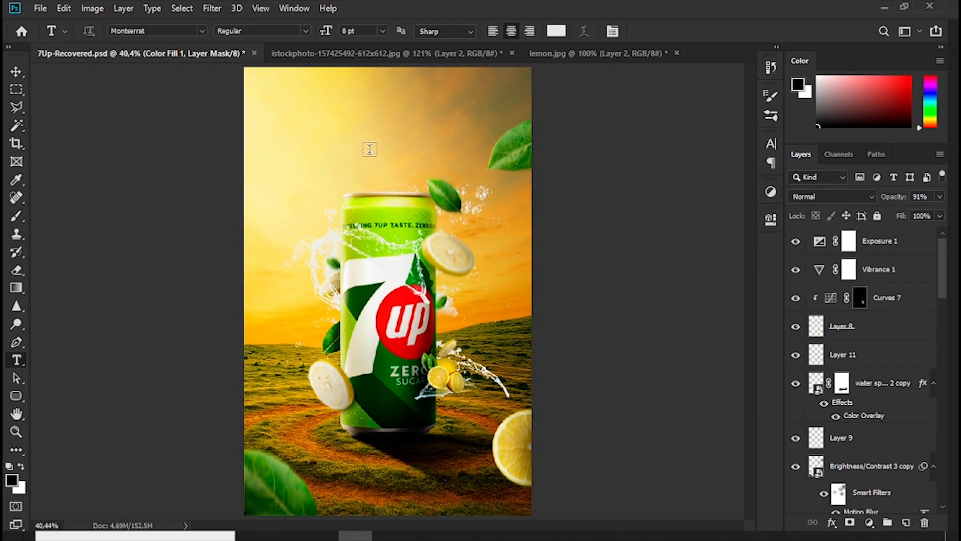
Add the heading TASTE THE REFRESHMENT in green Montserrat Regular at 45 pt above the can.
{"action": "left_click", "coordinate": [332, 90]}
{"action": "left_click", "coordinate": [553, 32]}
{"action": "left_click", "coordinate": [448, 199]}
{"action": "mouse_move", "coordinate": [745, 313]}
{"action": "left_mouse_down"}
{"action": "mouse_move", "coordinate": [758, 342]}
{"action": "mouse_move", "coordinate": [716, 337]}
{"action": "left_mouse_up"}
{"action": "key", "text": "Return"}
{"action": "left_click_drag", "start_coordinate": [324, 33], "coordinate": [390, 31]}
{"action": "type", "text": "TASTE THE REFRESHMENT"}
{"action": "key", "text": "ctrl+a"}
{"action": "left_click_drag", "start_coordinate": [339, 31], "coordinate": [318, 32]}
{"action": "left_click", "coordinate": [745, 146]}
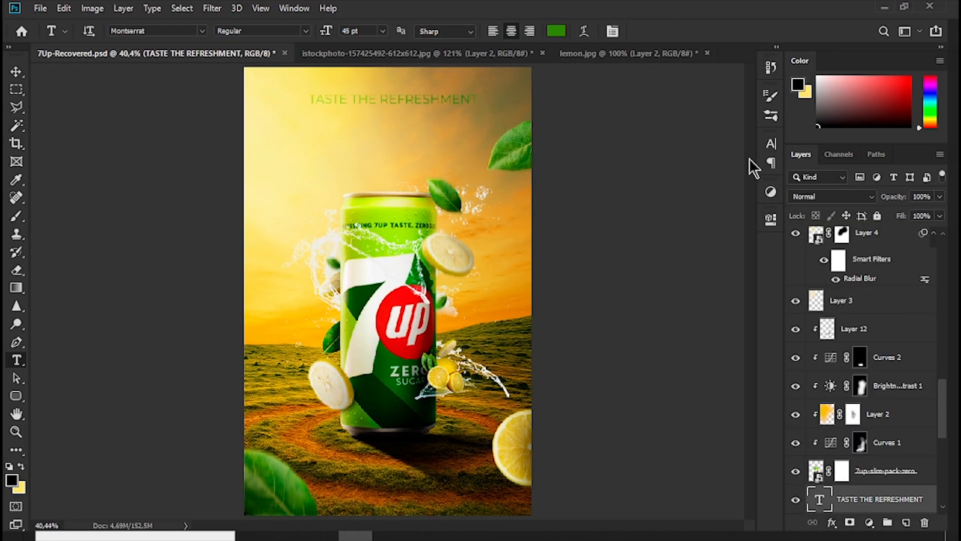
Change the heading's font to Franklin Gothic Medium and its size to 56 pt.
{"action": "left_click", "coordinate": [472, 98]}
{"action": "key", "text": "ctrl+a"}
{"action": "left_click", "coordinate": [772, 144]}
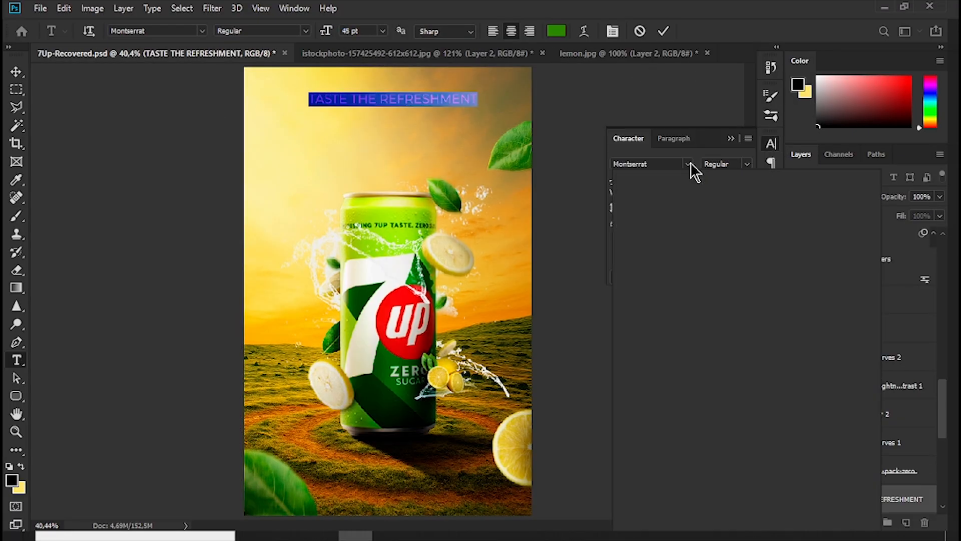
{"action": "left_click", "coordinate": [689, 163]}
{"action": "left_click", "coordinate": [776, 258]}
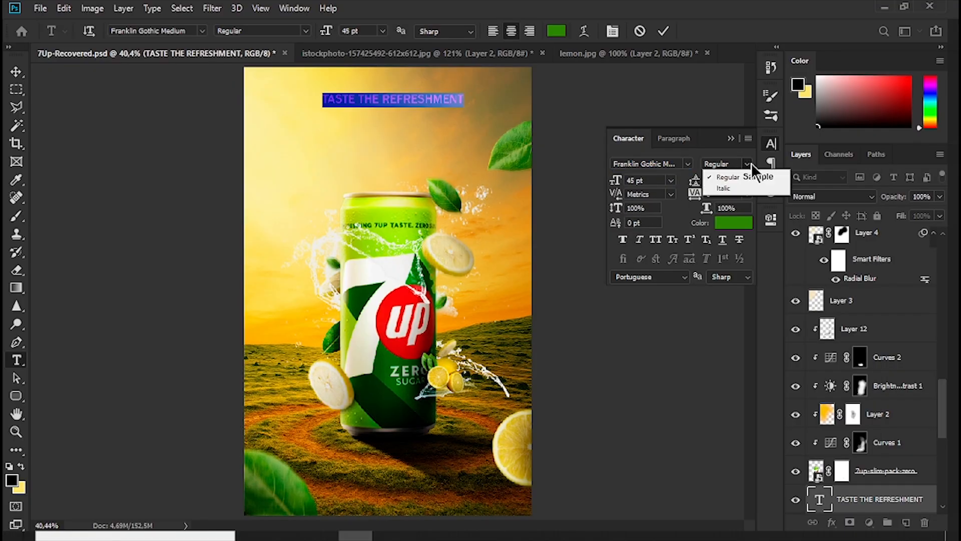
{"action": "left_click_drag", "start_coordinate": [622, 182], "coordinate": [626, 183]}
{"action": "left_click", "coordinate": [609, 86]}
Change the heading's font to Gadugi Bold.
{"action": "left_click", "coordinate": [474, 97]}
{"action": "key", "text": "ctrl+a"}
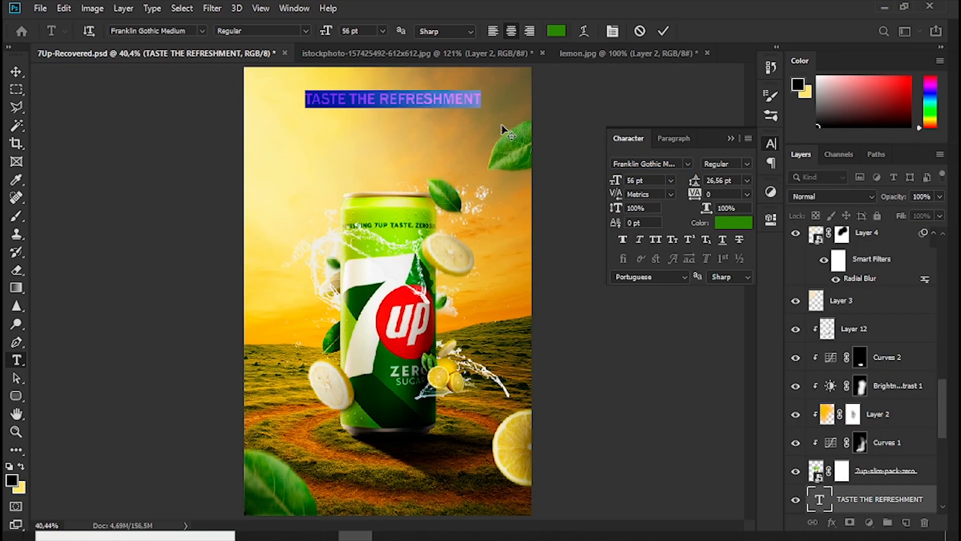
{"action": "left_click", "coordinate": [688, 164]}
{"action": "left_click_drag", "start_coordinate": [877, 232], "coordinate": [874, 332]}
{"action": "left_click", "coordinate": [797, 209]}
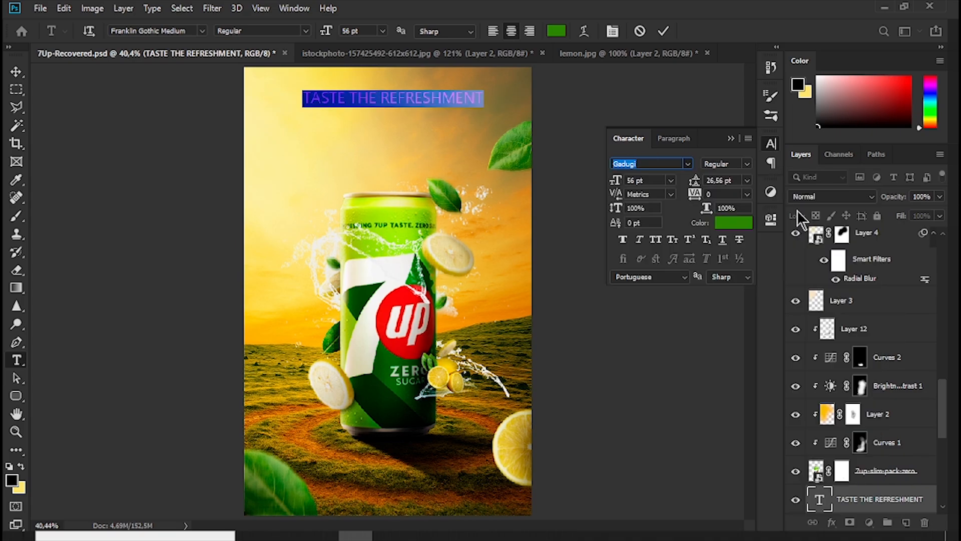
{"action": "left_click", "coordinate": [745, 163]}
{"action": "left_click", "coordinate": [731, 189]}
{"action": "left_click", "coordinate": [605, 133]}
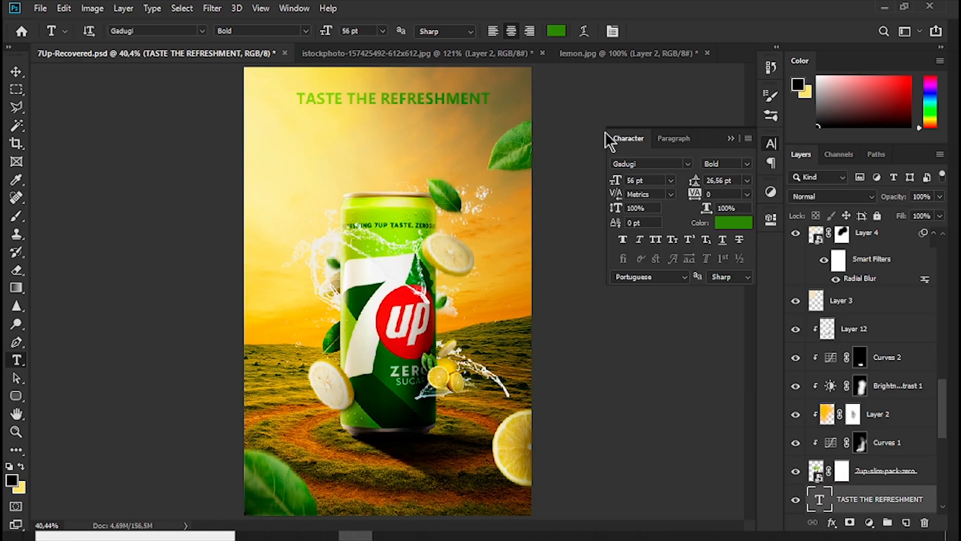
Recolour the heading by sampling greens from the can and adjusting the shade.
{"action": "triple_click", "coordinate": [486, 95]}
{"action": "left_click", "coordinate": [734, 222]}
{"action": "left_click", "coordinate": [391, 237]}
{"action": "left_click", "coordinate": [355, 319]}
{"action": "left_click", "coordinate": [347, 322]}
{"action": "left_click", "coordinate": [369, 287]}
{"action": "mouse_move", "coordinate": [708, 292]}
{"action": "left_mouse_down"}
{"action": "mouse_move", "coordinate": [697, 317]}
{"action": "mouse_move", "coordinate": [760, 360]}
{"action": "mouse_move", "coordinate": [702, 349]}
{"action": "mouse_move", "coordinate": [678, 365]}
{"action": "mouse_move", "coordinate": [663, 345]}
{"action": "left_mouse_up"}
{"action": "left_click", "coordinate": [895, 250]}
Mute the heading's green further, settling on the colour 496e49.
{"action": "left_click", "coordinate": [734, 222]}
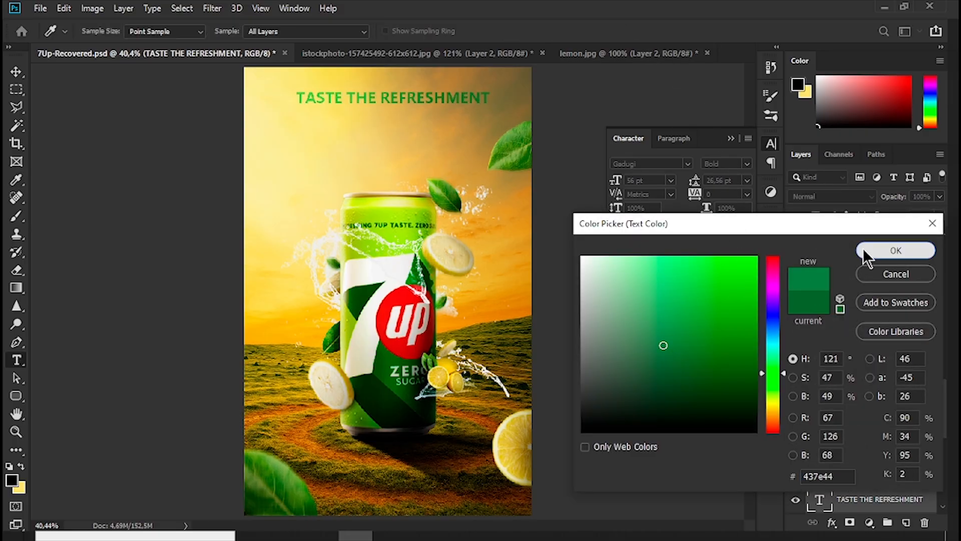
{"action": "left_click", "coordinate": [863, 247]}
{"action": "left_click", "coordinate": [733, 222]}
{"action": "left_click", "coordinate": [641, 341]}
{"action": "left_click", "coordinate": [881, 251]}
{"action": "left_click", "coordinate": [733, 222]}
{"action": "mouse_move", "coordinate": [675, 279]}
{"action": "left_mouse_down"}
{"action": "mouse_move", "coordinate": [609, 304]}
{"action": "mouse_move", "coordinate": [641, 357]}
{"action": "left_mouse_up"}
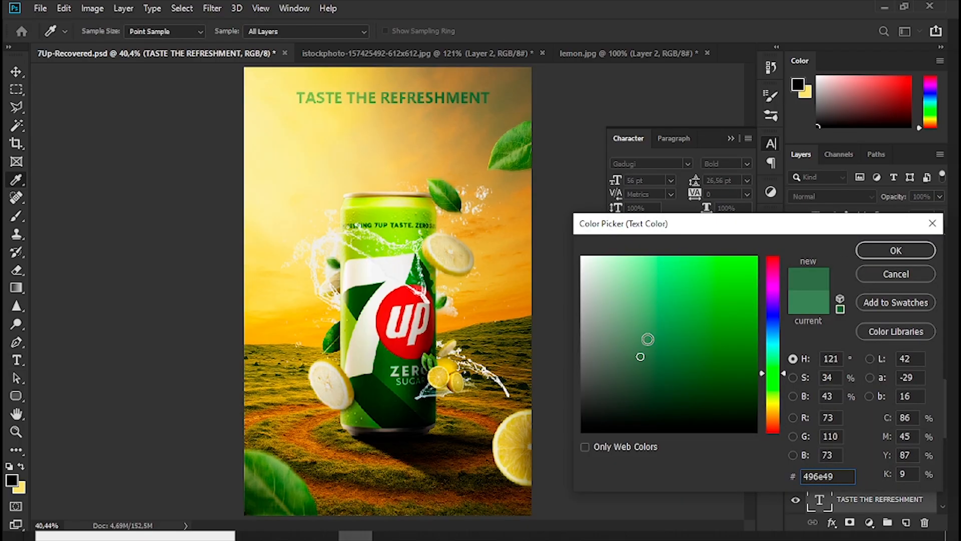
{"action": "left_click", "coordinate": [882, 250]}
{"action": "left_click", "coordinate": [729, 137]}
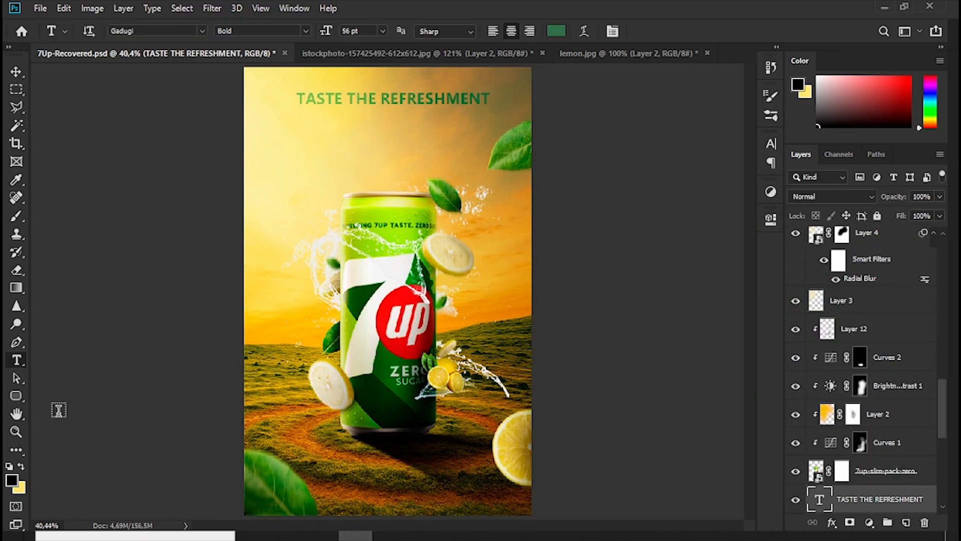
Choose the Ellipse tool, sample the can logo's red as the fill colour, and move the heading layer above Exposure 1.
{"action": "left_click", "coordinate": [16, 396]}
{"action": "right_click", "coordinate": [17, 396]}
{"action": "left_click", "coordinate": [65, 423]}
{"action": "left_click", "coordinate": [288, 383], "text": "alt"}
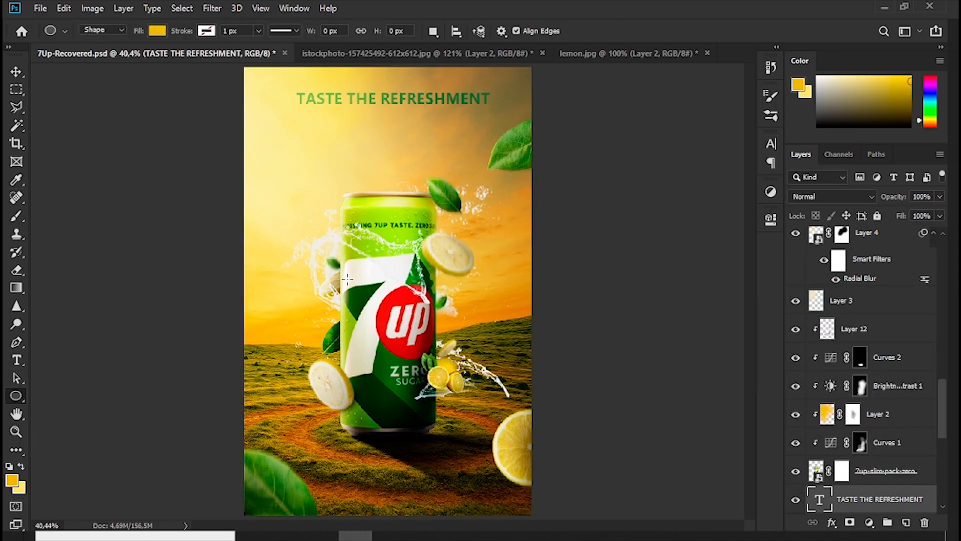
{"action": "left_click", "coordinate": [399, 299], "text": "alt"}
{"action": "left_click", "coordinate": [299, 378], "text": "alt"}
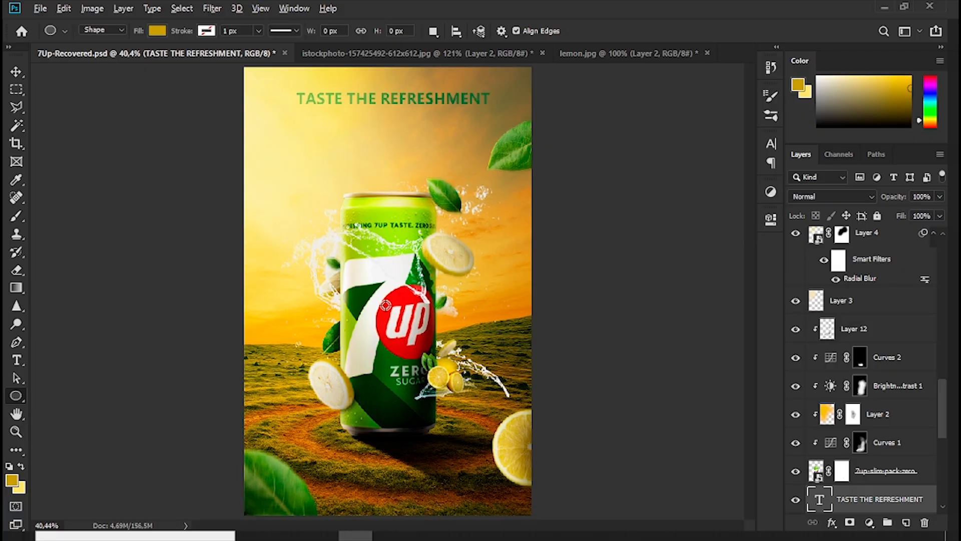
{"action": "left_click", "coordinate": [387, 305], "text": "alt"}
{"action": "scroll", "coordinate": [855, 394], "scroll_direction": "down", "scroll_amount": 3}
{"action": "left_click_drag", "start_coordinate": [855, 393], "coordinate": [891, 215]}
Draw a red circle at the poster's left edge beside the can, then resize and position it.
{"action": "mouse_move", "coordinate": [295, 356]}
{"action": "left_mouse_down"}
{"action": "mouse_move", "coordinate": [360, 375]}
{"action": "mouse_move", "coordinate": [345, 371]}
{"action": "mouse_move", "coordinate": [349, 395]}
{"action": "mouse_move", "coordinate": [275, 348]}
{"action": "mouse_move", "coordinate": [287, 345]}
{"action": "mouse_move", "coordinate": [245, 373]}
{"action": "left_mouse_up"}
{"action": "key", "text": "v"}
{"action": "key", "text": "ctrl+t"}
{"action": "key", "text": "Return"}
{"action": "left_click_drag", "start_coordinate": [276, 345], "coordinate": [261, 356]}
{"action": "key", "text": "ctrl+t"}
{"action": "left_click_drag", "start_coordinate": [286, 325], "coordinate": [303, 303]}
{"action": "left_click", "coordinate": [667, 30]}
Add the two-line text ZERO / SUGAR ADDED in the sky above the can.
{"action": "key", "text": "t"}
{"action": "left_click", "coordinate": [280, 167]}
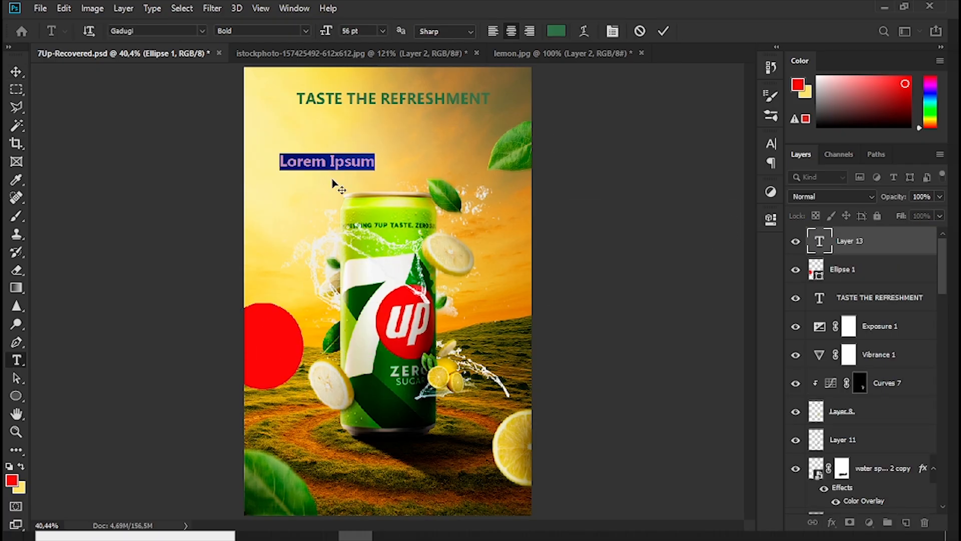
{"action": "type", "text": "ZR"}
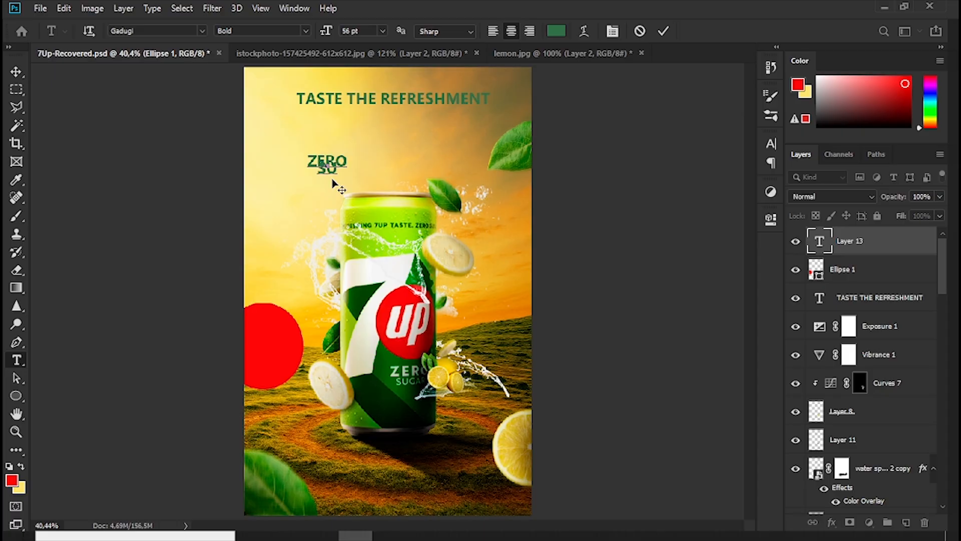
Adjust the new text's line spacing and set the SUGAR ADDED line to a smaller size in Regular style.
{"action": "key", "text": "ctrl+a"}
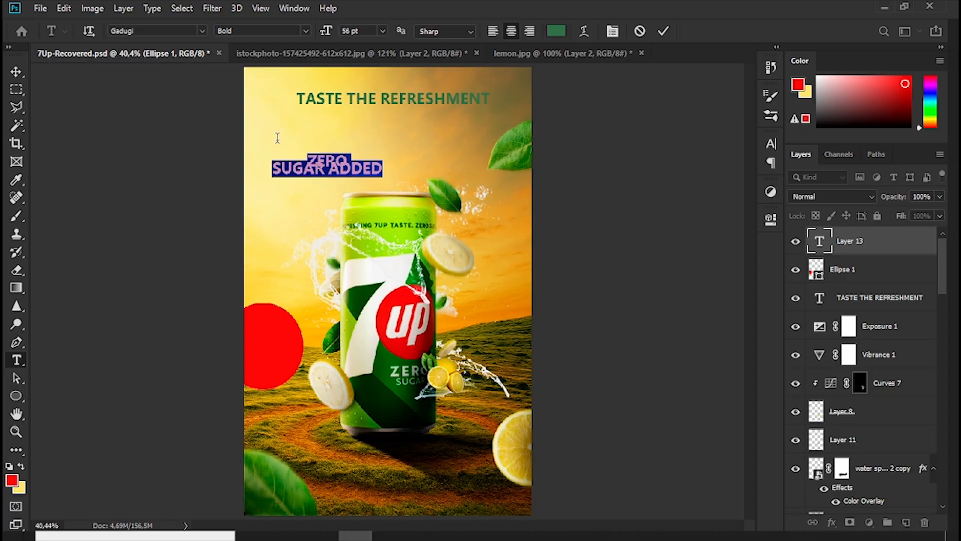
{"action": "left_click", "coordinate": [771, 144]}
{"action": "left_click_drag", "start_coordinate": [694, 181], "coordinate": [718, 182]}
{"action": "triple_click", "coordinate": [382, 180]}
{"action": "left_click", "coordinate": [746, 164]}
{"action": "left_click", "coordinate": [735, 177]}
{"action": "left_click_drag", "start_coordinate": [618, 181], "coordinate": [609, 183]}
{"action": "left_click_drag", "start_coordinate": [695, 180], "coordinate": [681, 182]}
Set ZERO to 89 pt and SUGAR ADDED to 39 pt with faux bold.
{"action": "left_click_drag", "start_coordinate": [350, 160], "coordinate": [294, 155]}
{"action": "left_click_drag", "start_coordinate": [626, 181], "coordinate": [646, 181]}
{"action": "left_click_drag", "start_coordinate": [369, 174], "coordinate": [274, 175]}
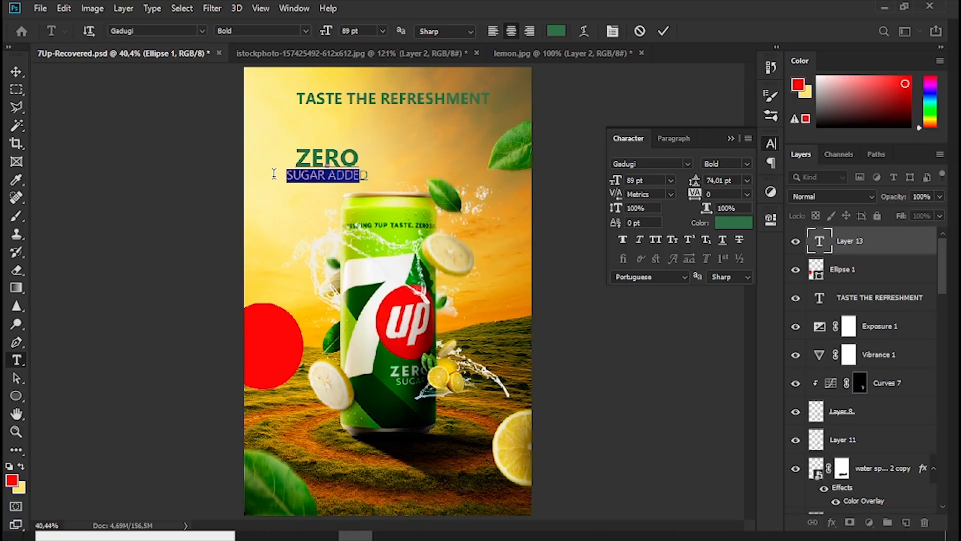
{"action": "left_click_drag", "start_coordinate": [615, 181], "coordinate": [607, 181]}
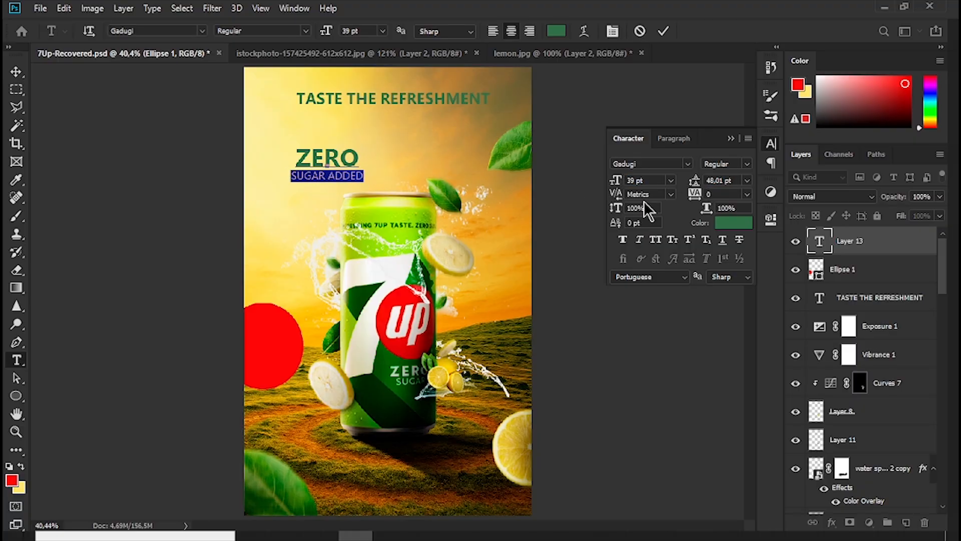
{"action": "left_click", "coordinate": [624, 238]}
{"action": "left_click", "coordinate": [663, 31]}
Move the ZERO SUGAR ADDED text onto the red circle and scale the circle to 74.56% width and 68.61% height.
{"action": "key", "text": "ctrl+t"}
{"action": "left_click_drag", "start_coordinate": [340, 168], "coordinate": [273, 376]}
{"action": "key", "text": "Return"}
{"action": "left_click", "coordinate": [293, 373]}
{"action": "key", "text": "ctrl+t"}
{"action": "left_click_drag", "start_coordinate": [294, 359], "coordinate": [293, 362]}
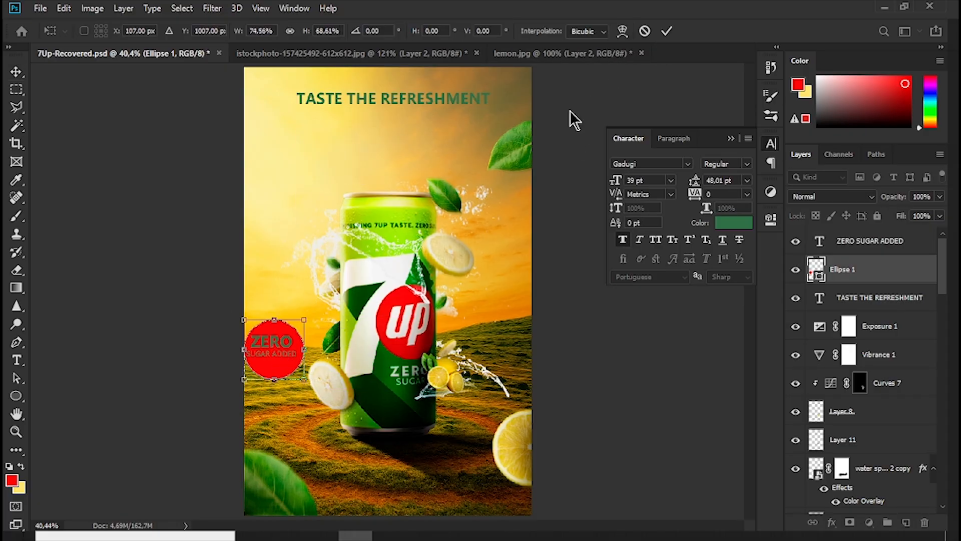
{"action": "left_click", "coordinate": [663, 32]}
Change the whole ZERO SUGAR ADDED text to white.
{"action": "left_click", "coordinate": [878, 245]}
{"action": "key", "text": "t"}
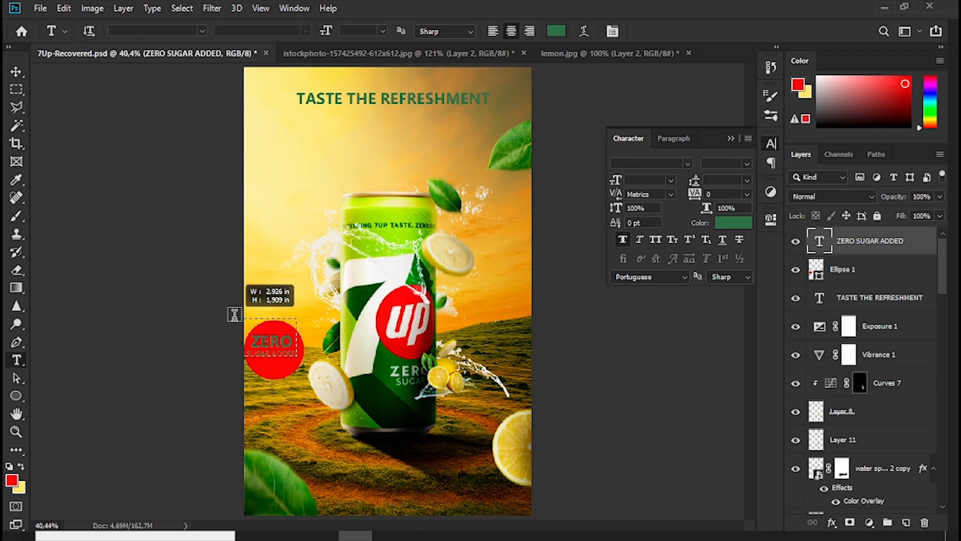
{"action": "scroll", "coordinate": [285, 393], "scroll_direction": "up", "scroll_amount": 1}
{"action": "left_click", "coordinate": [289, 397]}
{"action": "key", "text": "ctrl+a"}
{"action": "left_click", "coordinate": [733, 223]}
{"action": "left_click", "coordinate": [585, 257]}
{"action": "left_click", "coordinate": [892, 253]}
{"action": "left_click", "coordinate": [665, 31]}
Fine-tune the placement of the ZERO SUGAR ADDED text inside the circle and select the Ellipse 1 layer.
{"action": "key", "text": "v"}
{"action": "key", "text": "ctrl+t"}
{"action": "left_click_drag", "start_coordinate": [262, 395], "coordinate": [267, 396]}
{"action": "left_click", "coordinate": [668, 31]}
{"action": "scroll", "coordinate": [341, 334], "scroll_direction": "down", "scroll_amount": 1}
{"action": "left_click", "coordinate": [847, 273]}
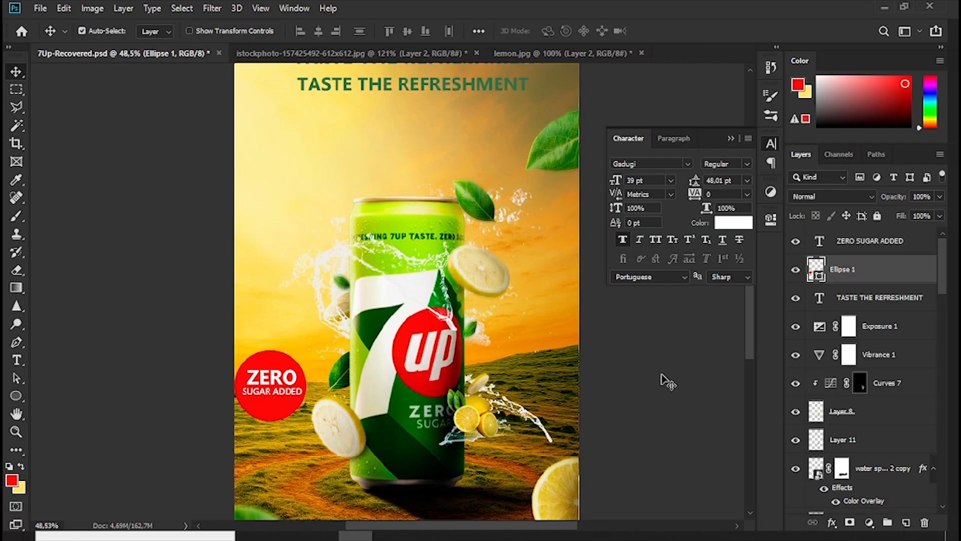
Remove the badge circle's fill and give it a red stroke of 11.33 px.
{"action": "key", "text": "u"}
{"action": "left_click", "coordinate": [158, 30]}
{"action": "left_click", "coordinate": [259, 31]}
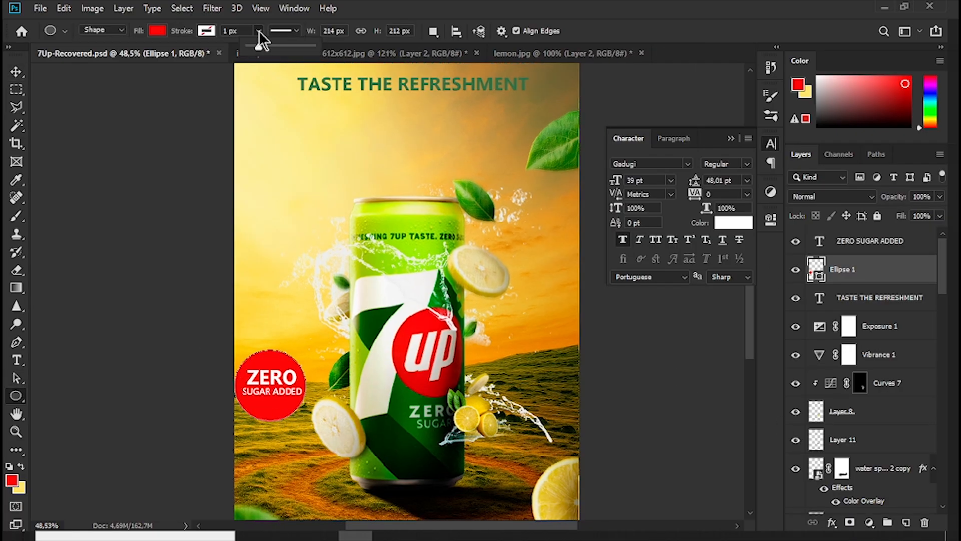
{"action": "left_click", "coordinate": [157, 31]}
{"action": "left_click", "coordinate": [98, 57]}
{"action": "left_click", "coordinate": [259, 31]}
{"action": "left_click_drag", "start_coordinate": [246, 49], "coordinate": [269, 46]}
{"action": "left_click", "coordinate": [206, 30]}
{"action": "left_click", "coordinate": [259, 31]}
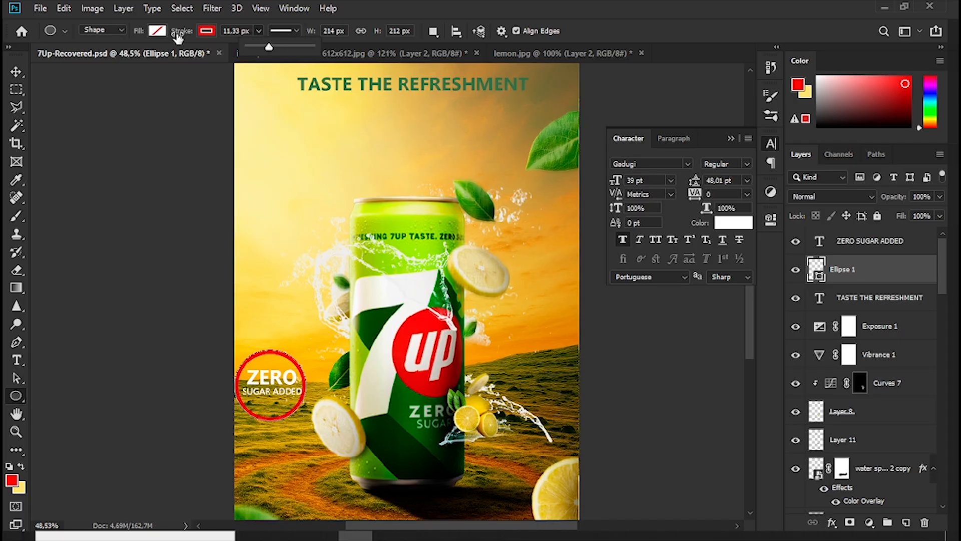
Fill the badge circle with red again and lower its layer opacity to about 62%.
{"action": "left_click", "coordinate": [157, 30]}
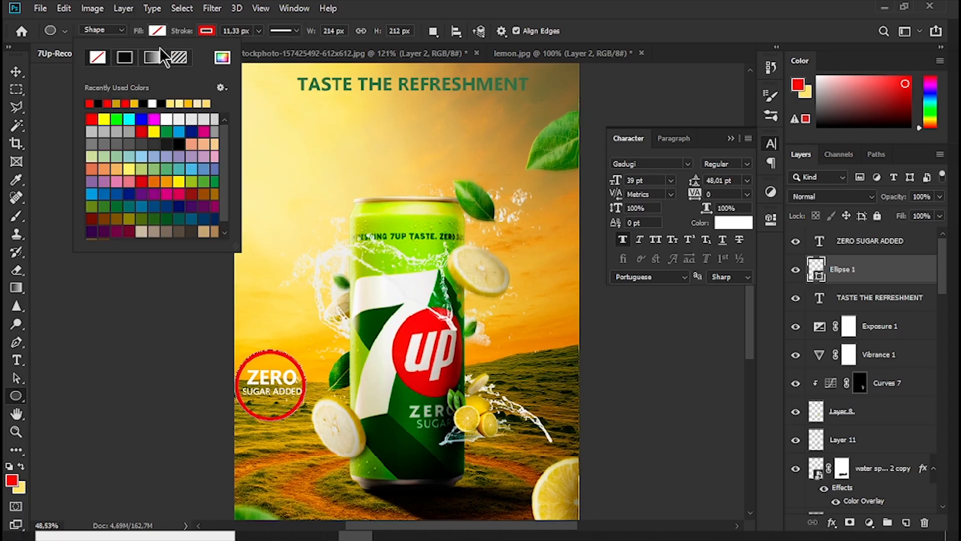
{"action": "left_click", "coordinate": [91, 119]}
{"action": "left_click_drag", "start_coordinate": [889, 197], "coordinate": [862, 195]}
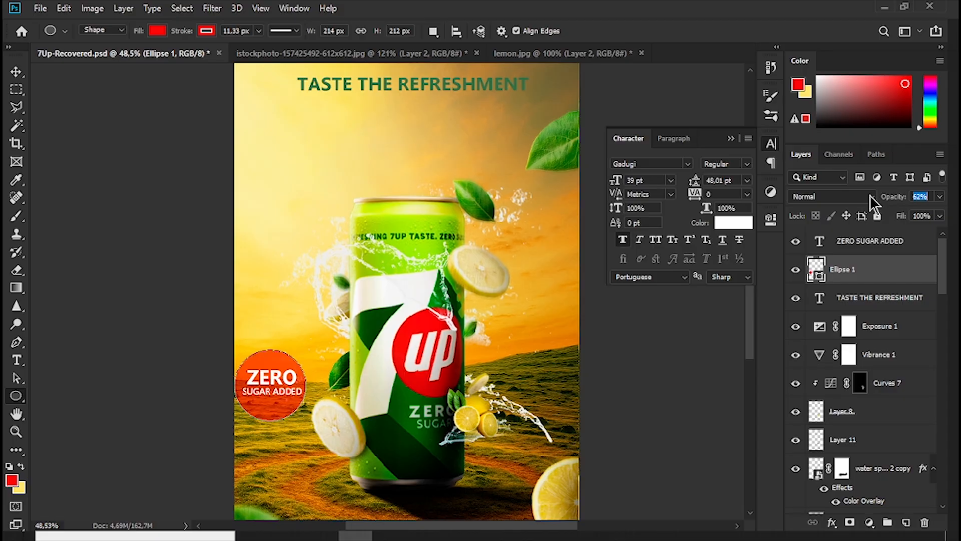
Nudge the ZERO SUGAR ADDED text slightly down and left to centre it in the circle.
{"action": "left_click", "coordinate": [880, 249]}
{"action": "key", "text": "ctrl+t"}
{"action": "key", "text": "Down"}
{"action": "key", "text": "Down"}
{"action": "key", "text": "Left"}
{"action": "key", "text": "Left"}
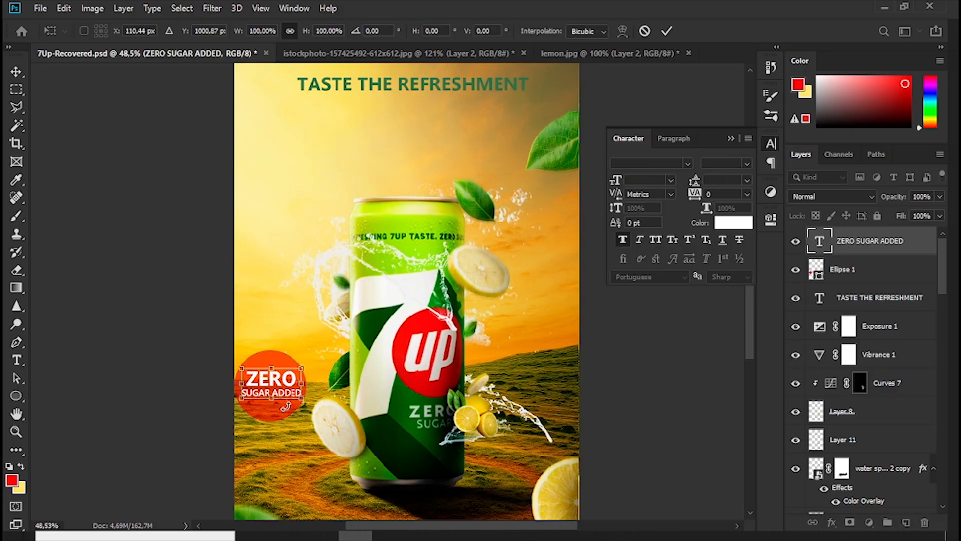
{"action": "left_click", "coordinate": [668, 31]}
Select the ZERO SUGAR ADDED text and Ellipse 1 together and move the badge inward from the poster's left edge.
{"action": "scroll", "coordinate": [266, 383], "scroll_direction": "down", "scroll_amount": 3}
{"action": "scroll", "coordinate": [317, 336], "scroll_direction": "up", "scroll_amount": 2}
{"action": "left_click", "coordinate": [861, 270], "text": "shift"}
{"action": "key", "text": "ctrl+t"}
{"action": "left_click_drag", "start_coordinate": [287, 347], "coordinate": [322, 333]}
{"action": "scroll", "coordinate": [307, 323], "scroll_direction": "down", "scroll_amount": 4}
{"action": "left_click", "coordinate": [667, 31]}
{"action": "scroll", "coordinate": [542, 181], "scroll_direction": "up", "scroll_amount": 3}
{"action": "left_click", "coordinate": [542, 181]}
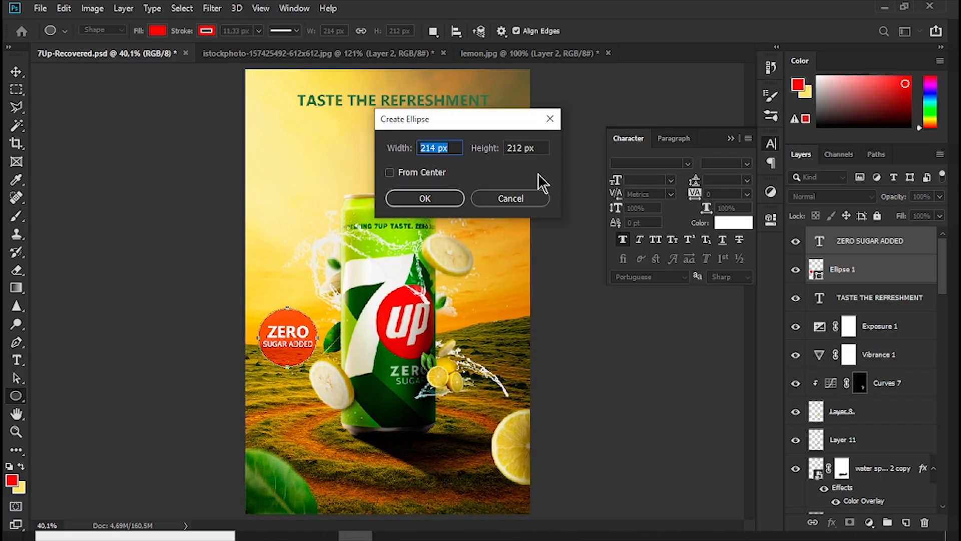
{"action": "left_click", "coordinate": [530, 197]}
Deselect the badge layers and collapse the character settings to clear the workspace.
{"action": "key", "text": "v"}
{"action": "left_click", "coordinate": [546, 380]}
{"action": "scroll", "coordinate": [546, 380], "scroll_direction": "down", "scroll_amount": 2}
{"action": "scroll", "coordinate": [546, 380], "scroll_direction": "up", "scroll_amount": 2}
{"action": "left_click", "coordinate": [731, 139]}
{"action": "left_click", "coordinate": [41, 8]}
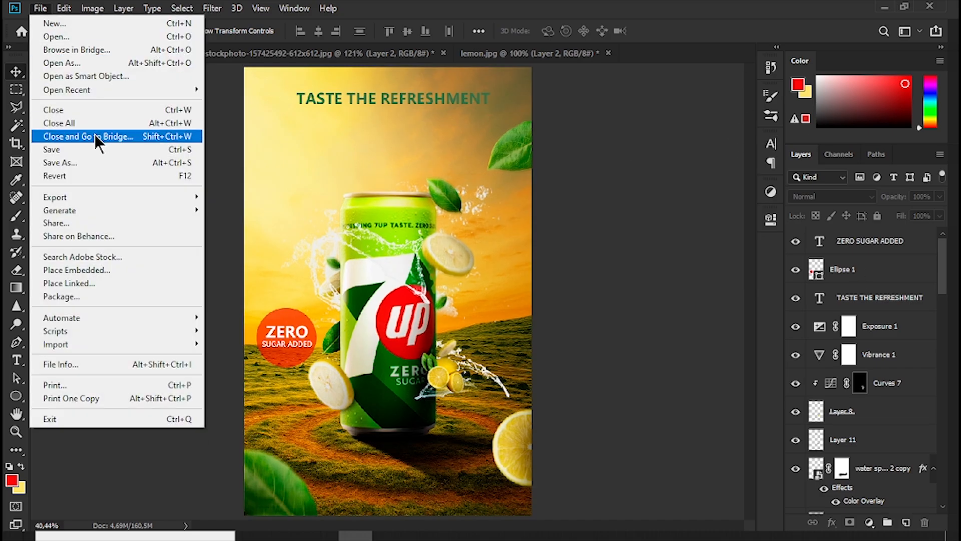
Stamp all visible layers into a new layer above ZERO SUGAR ADDED and convert it to a smart object.
{"action": "left_click", "coordinate": [887, 241]}
{"action": "key", "text": "ctrl+alt+shift+e"}
{"action": "right_click", "coordinate": [884, 242]}
{"action": "left_click", "coordinate": [740, 193]}
Start the Camera Raw Filter on the merged layer and set Temperature to +11, Exposure to -0.45 and Contrast to +1.
{"action": "left_click", "coordinate": [212, 8]}
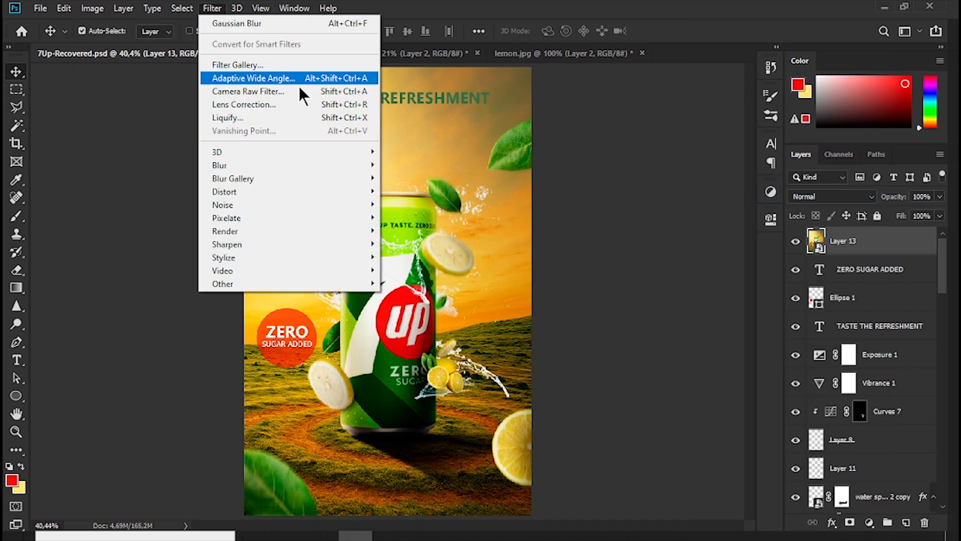
{"action": "left_click", "coordinate": [317, 93]}
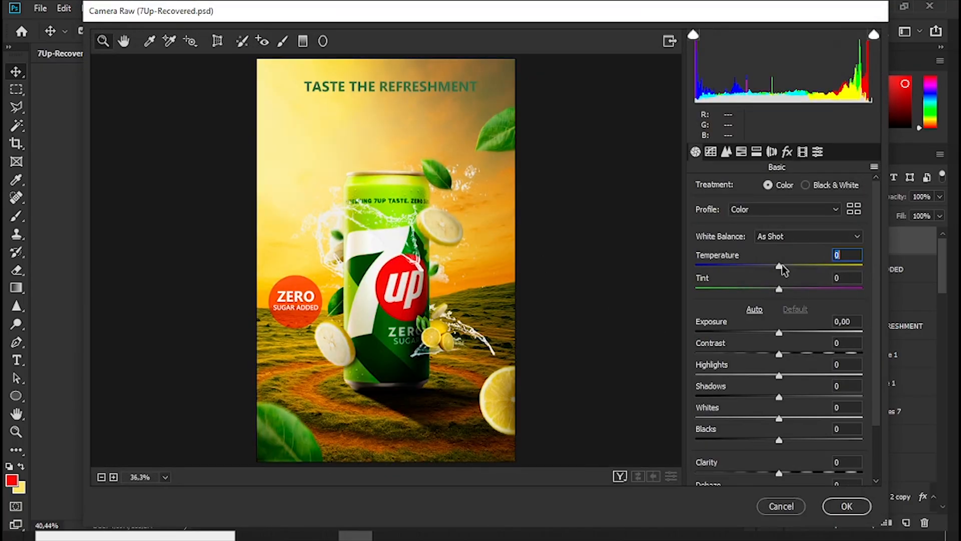
{"action": "left_click_drag", "start_coordinate": [782, 264], "coordinate": [789, 266]}
{"action": "left_click_drag", "start_coordinate": [779, 333], "coordinate": [779, 355]}
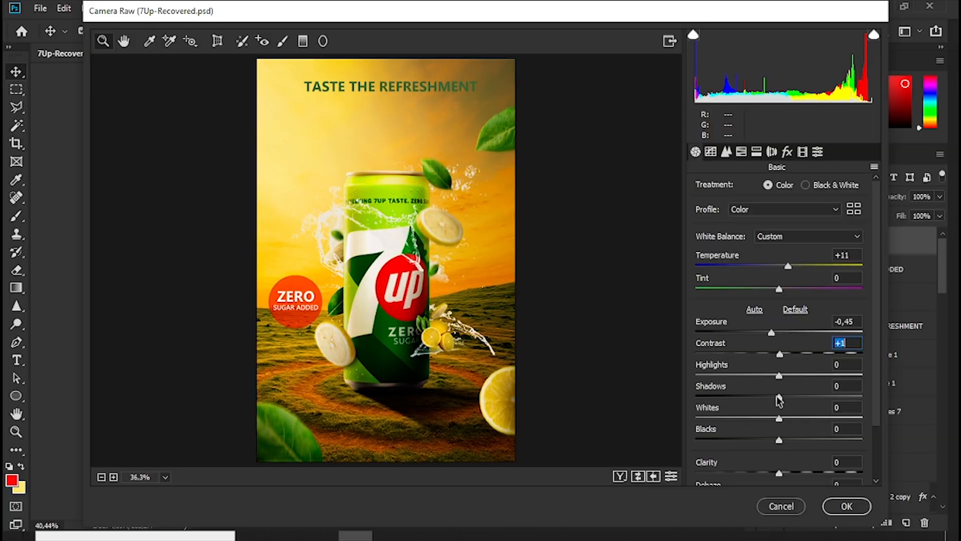
Set Whites -3, Blacks +1, Clarity +29, Dehaze +8, Vibrance +3 and Saturation +2, and compare the before and after views side by side.
{"action": "left_click_drag", "start_coordinate": [770, 411], "coordinate": [779, 436]}
{"action": "scroll", "coordinate": [771, 387], "scroll_direction": "down", "scroll_amount": 3}
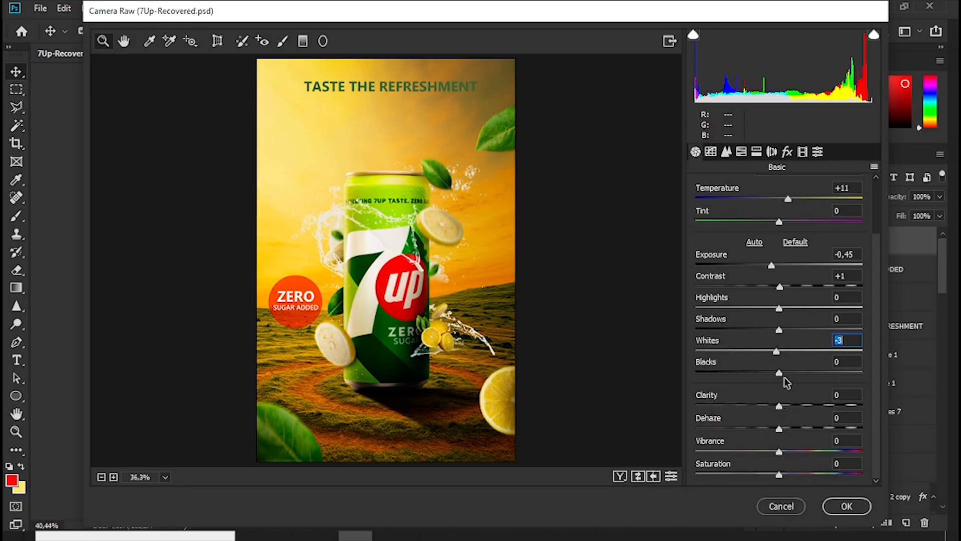
{"action": "left_click_drag", "start_coordinate": [755, 382], "coordinate": [776, 473]}
{"action": "left_click", "coordinate": [620, 476]}
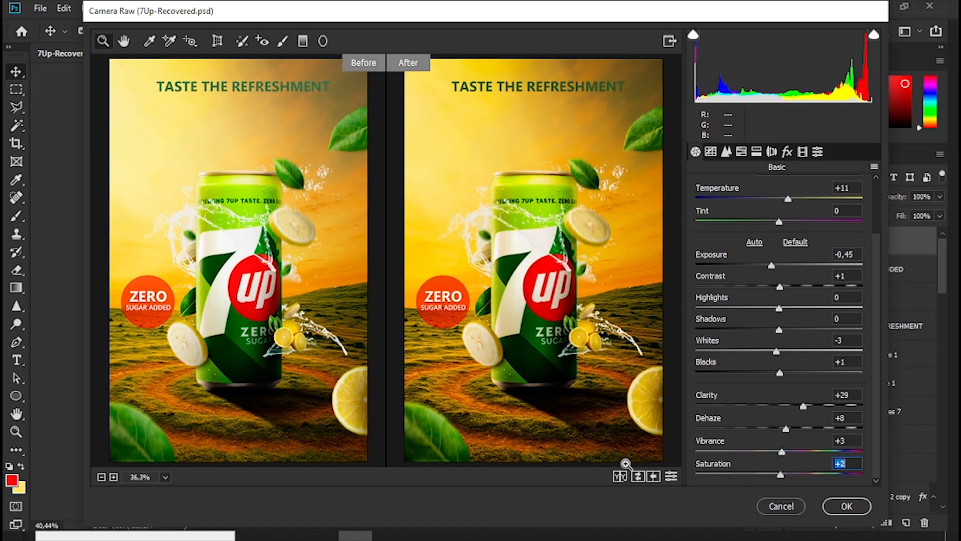